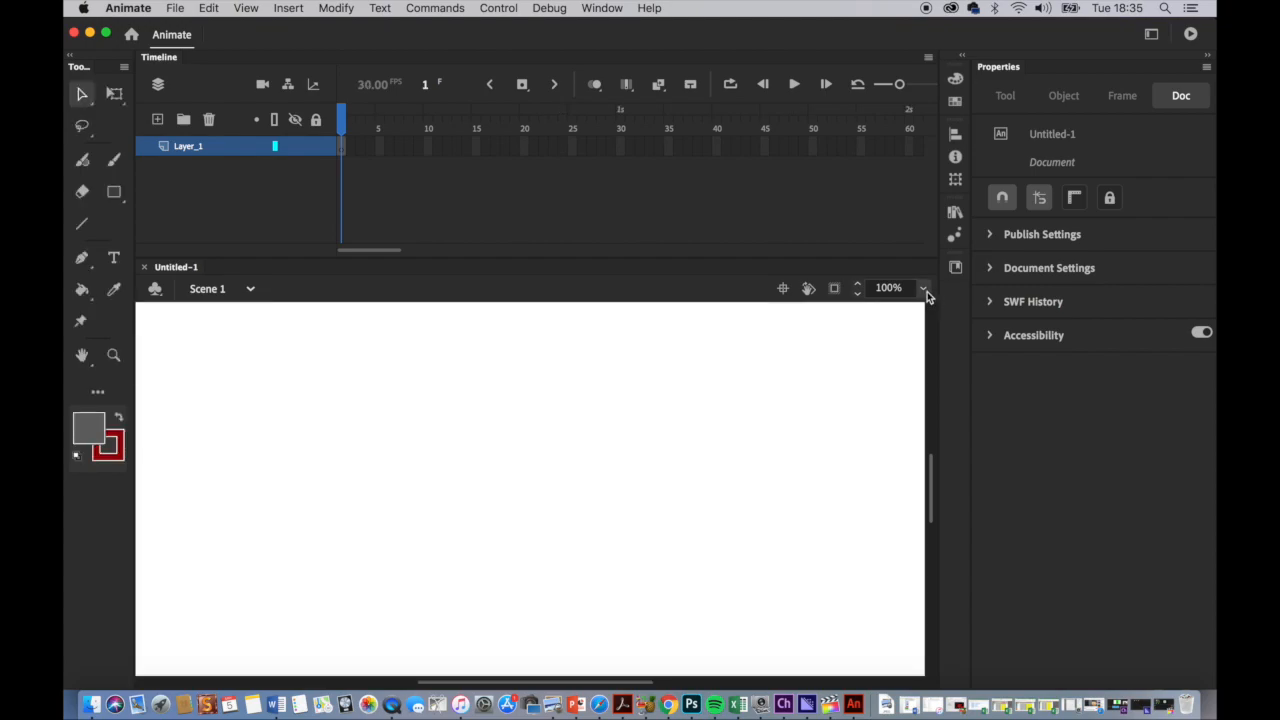
Draw a long black bee-body outline with a rounded head, two eyes and a pointed tail, using the Classic Brush
left_click(924, 289)
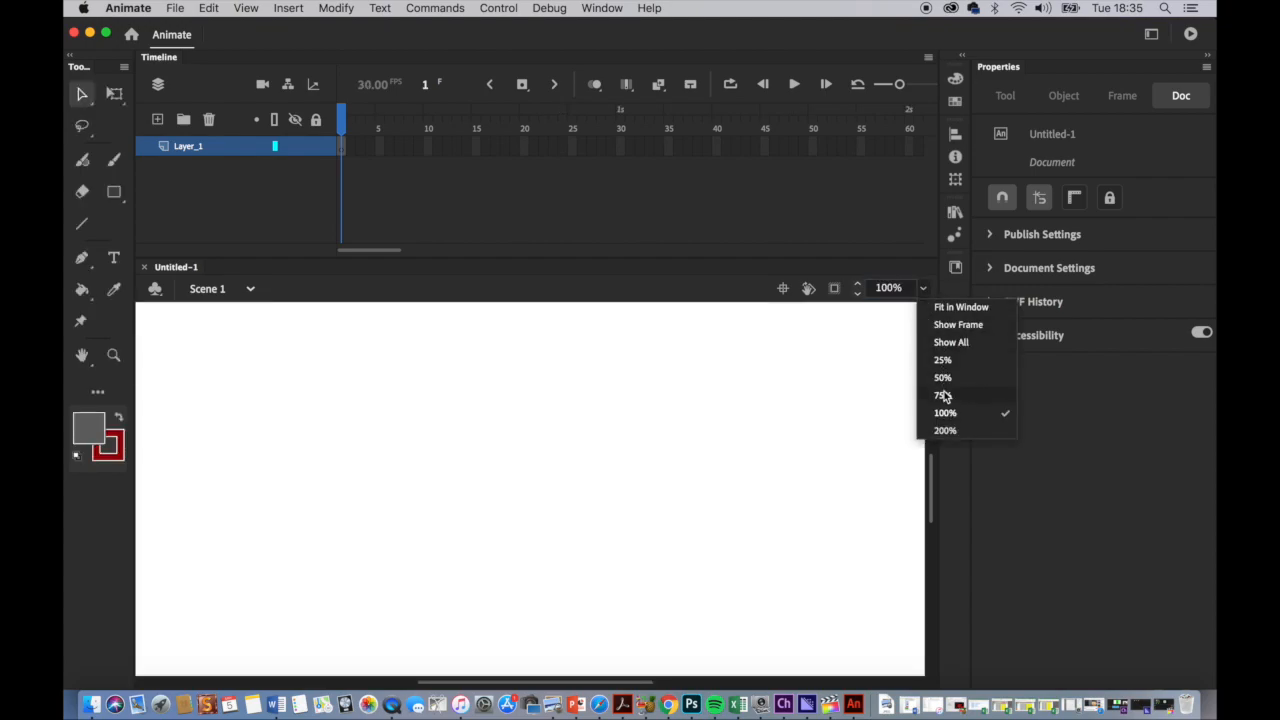
left_click(943, 360)
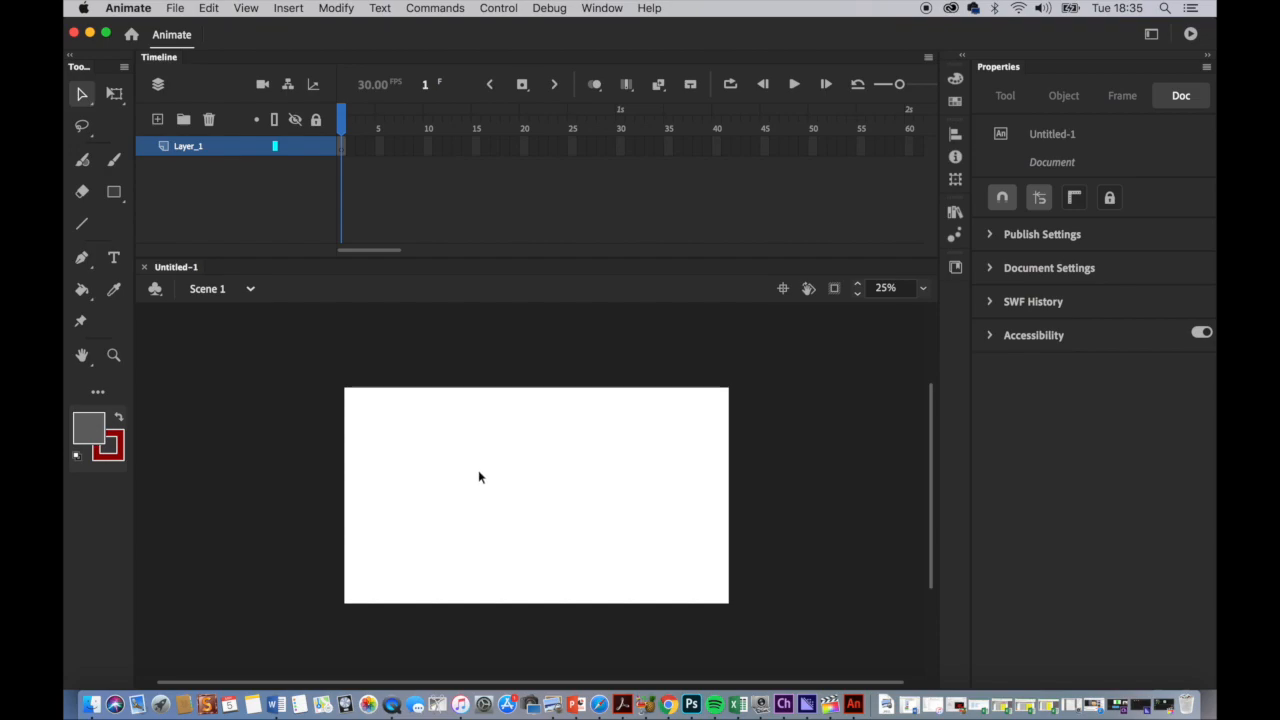
left_click(341, 146)
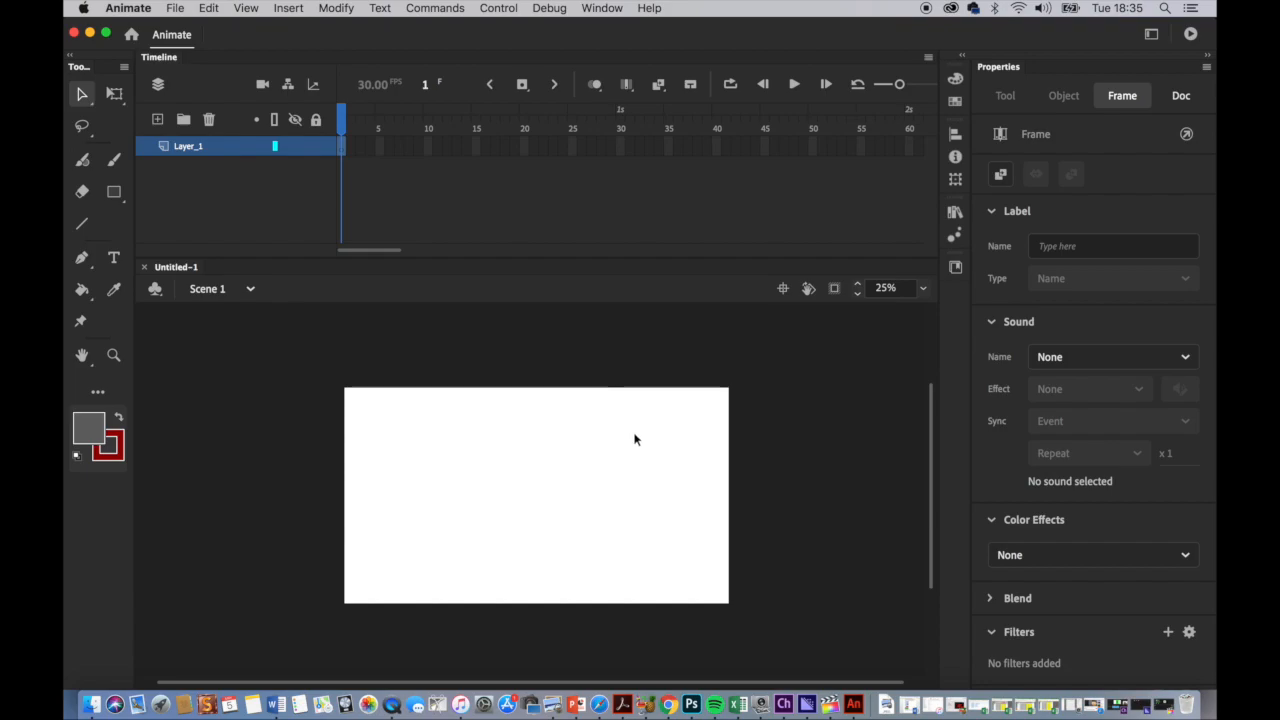
left_click(924, 291)
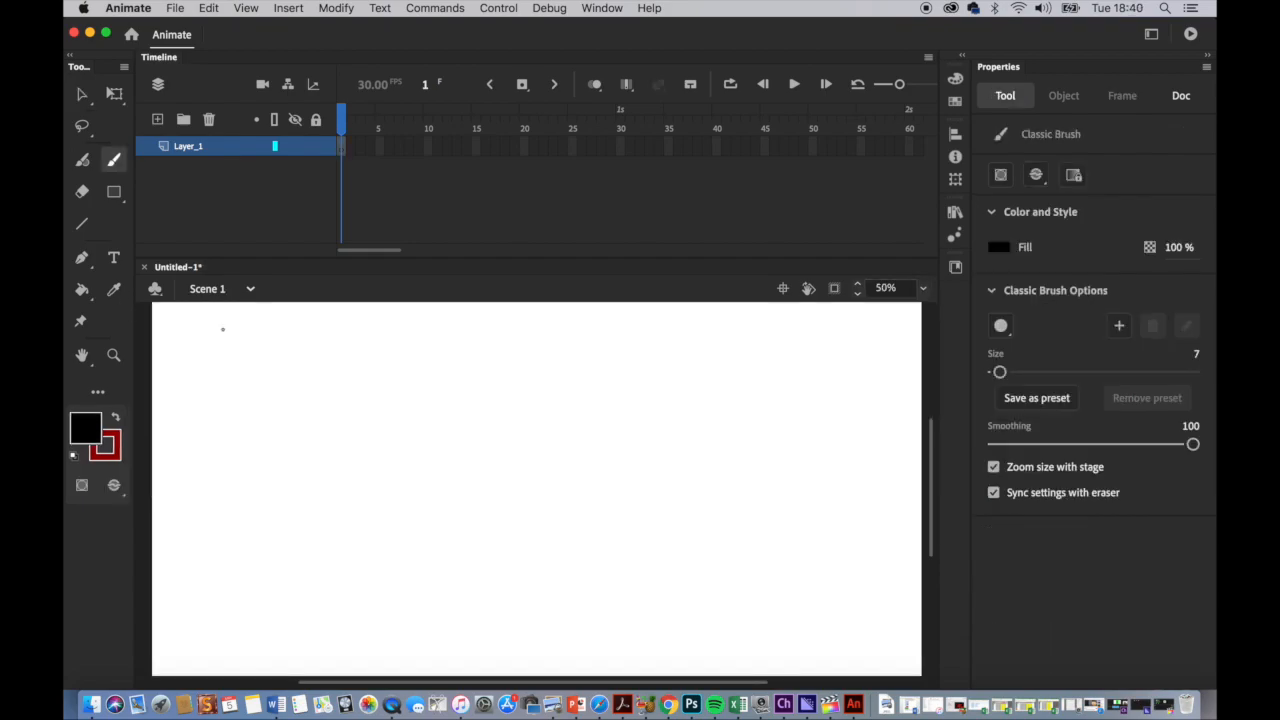
mouse_move(350, 397)
left_mouse_down()
mouse_move(318, 462)
mouse_move(352, 398)
left_mouse_up()
mouse_move(386, 422)
left_mouse_down()
mouse_move(400, 515)
mouse_move(494, 512)
mouse_move(552, 434)
left_mouse_up()
left_click_drag(492, 512, 666, 511)
mouse_move(548, 433)
left_mouse_down()
mouse_move(652, 424)
mouse_move(686, 448)
left_mouse_up()
left_click_drag(665, 512, 770, 488)
mouse_move(684, 443)
left_mouse_down()
mouse_move(714, 454)
mouse_move(790, 436)
left_mouse_up()
left_click_drag(770, 488, 792, 430)
Add pupils to both eyes and curved dividing lines across the body, and erase the overshooting line end near the tail
left_click_drag(329, 436, 401, 473)
mouse_move(428, 404)
left_mouse_down()
mouse_move(462, 480)
mouse_move(458, 505)
left_mouse_up()
left_click_drag(490, 425, 500, 508)
left_click_drag(548, 433, 538, 518)
left_click_drag(600, 430, 606, 516)
left_click_drag(672, 436, 668, 512)
left_click_drag(732, 458, 738, 522)
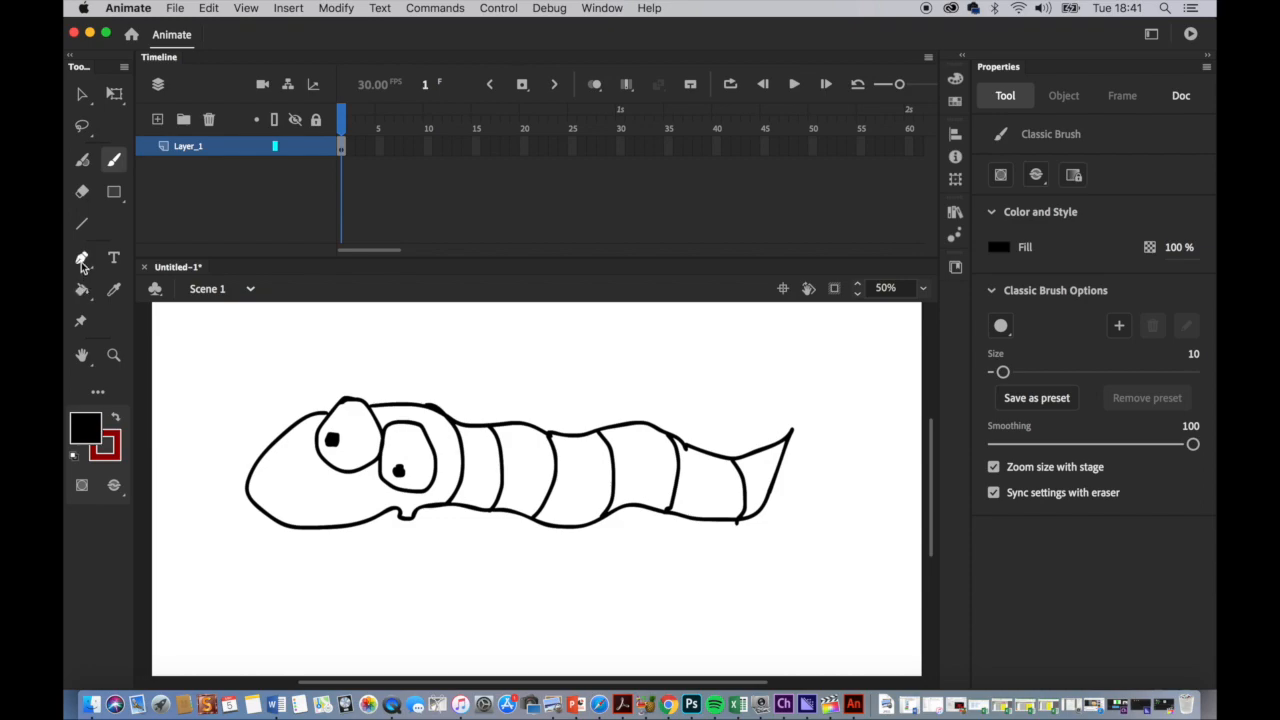
left_click(82, 193)
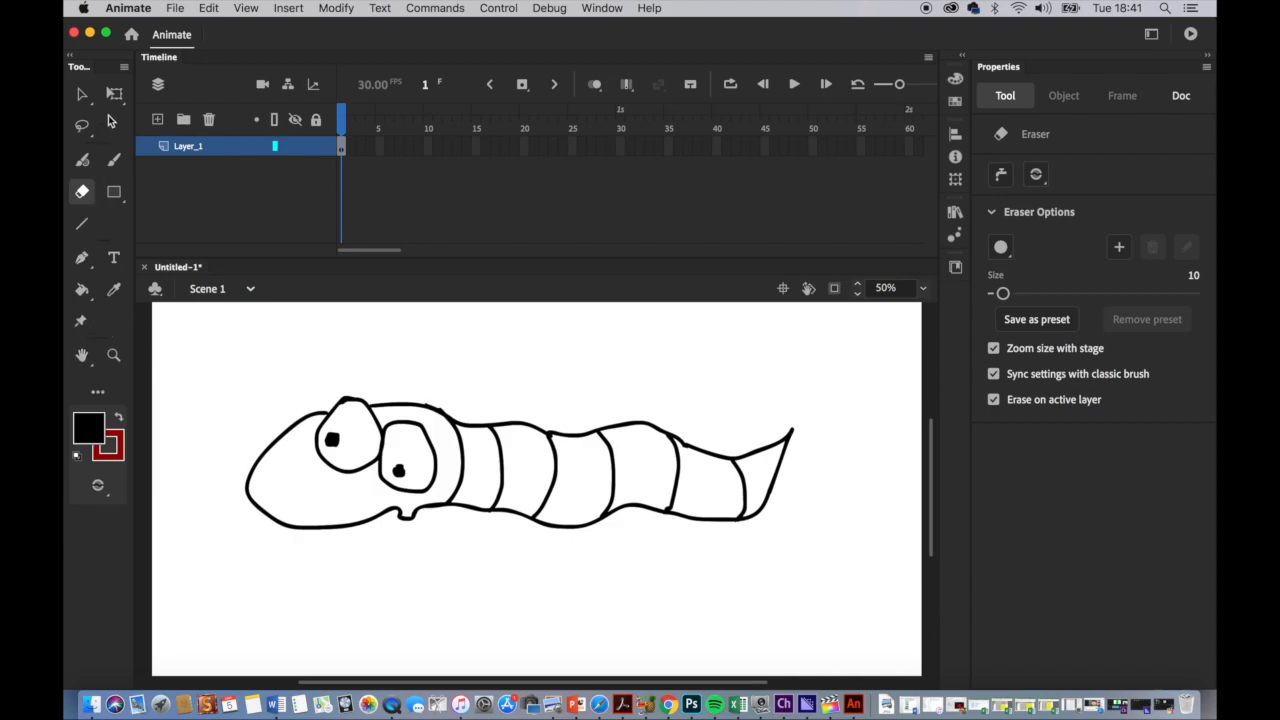
Fill the head, alternate body segments and tail tip with black using the Paint Bucket
left_click(82, 289)
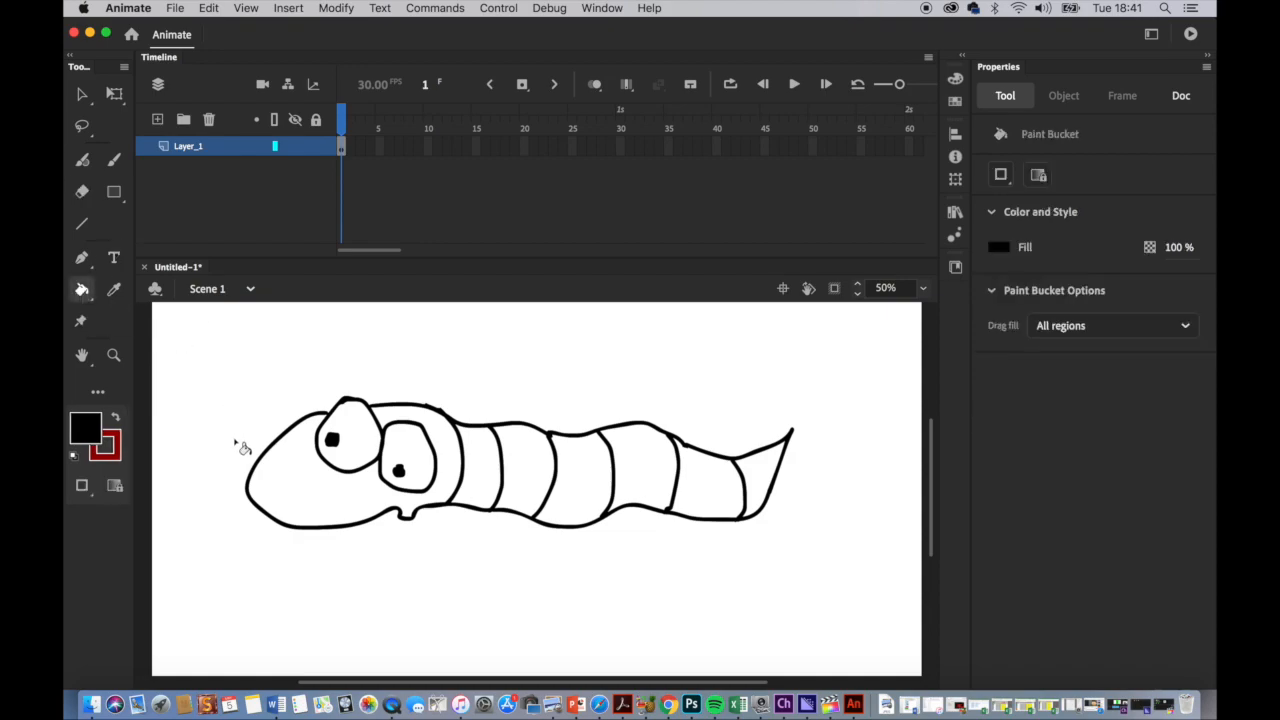
left_click(285, 484)
left_click(526, 490)
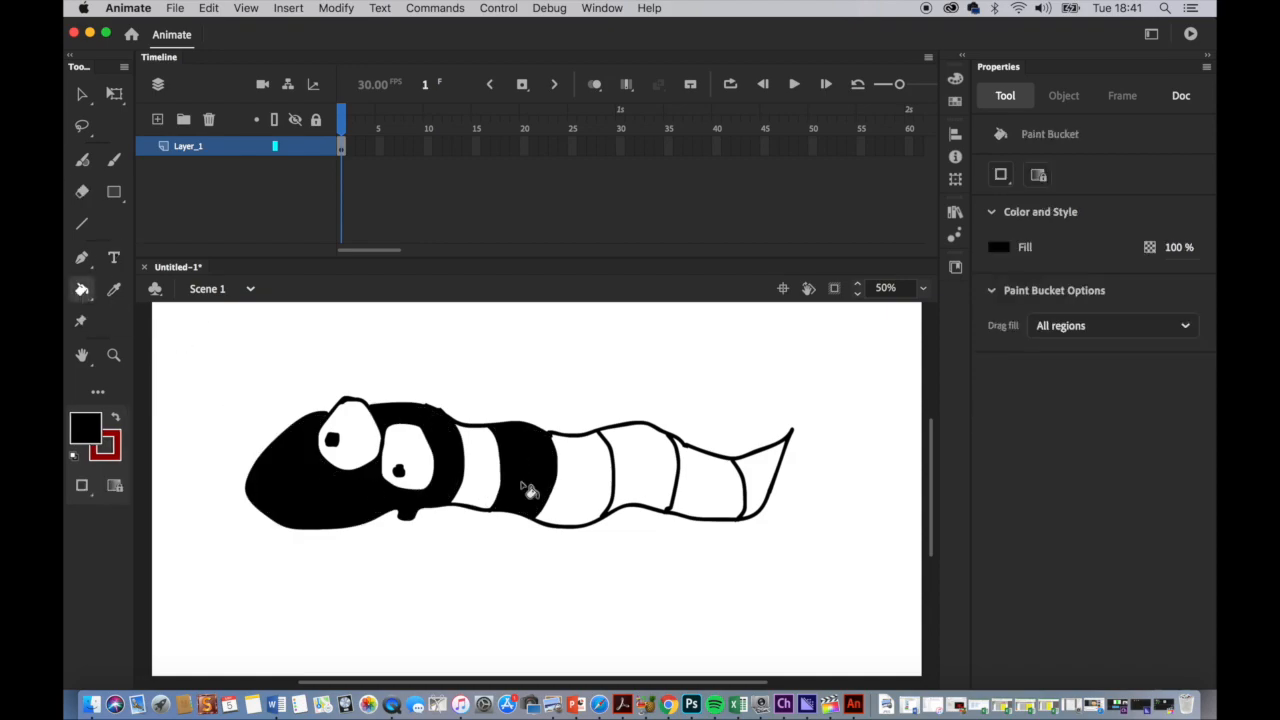
left_click(644, 490)
left_click(760, 494)
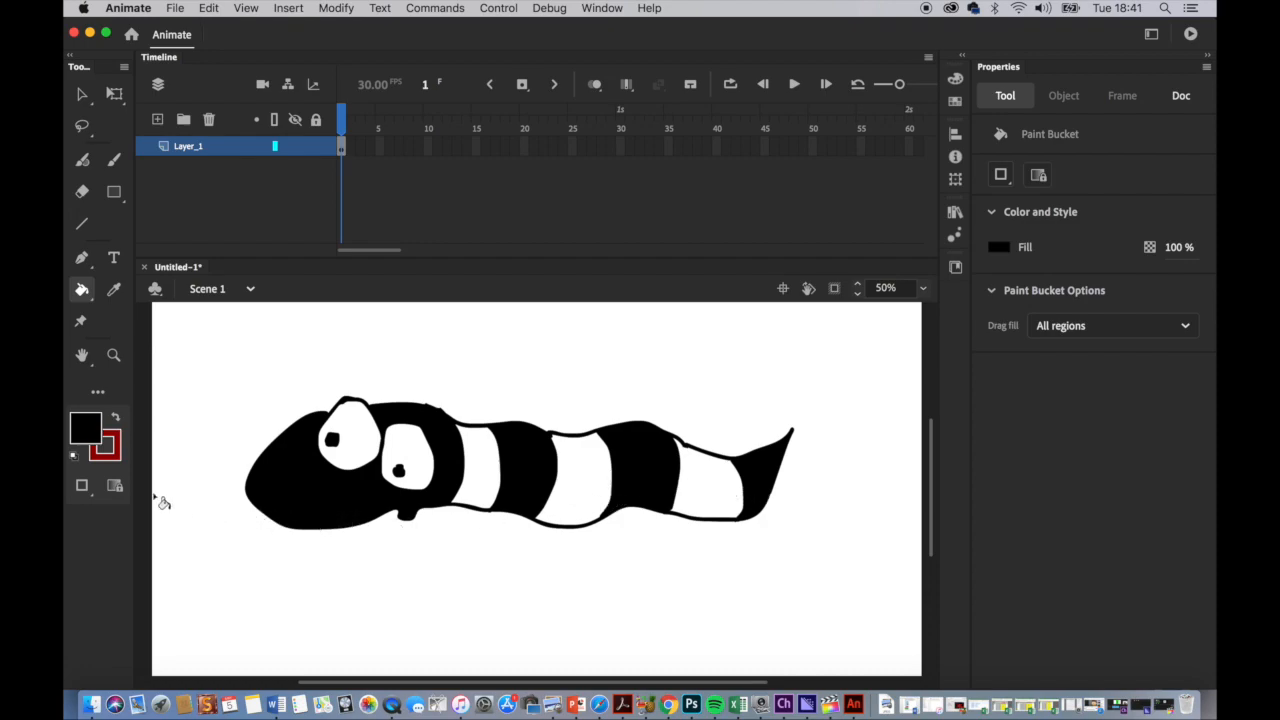
Fill the three remaining body segments with yellow (#FFFF00)
left_click(85, 428)
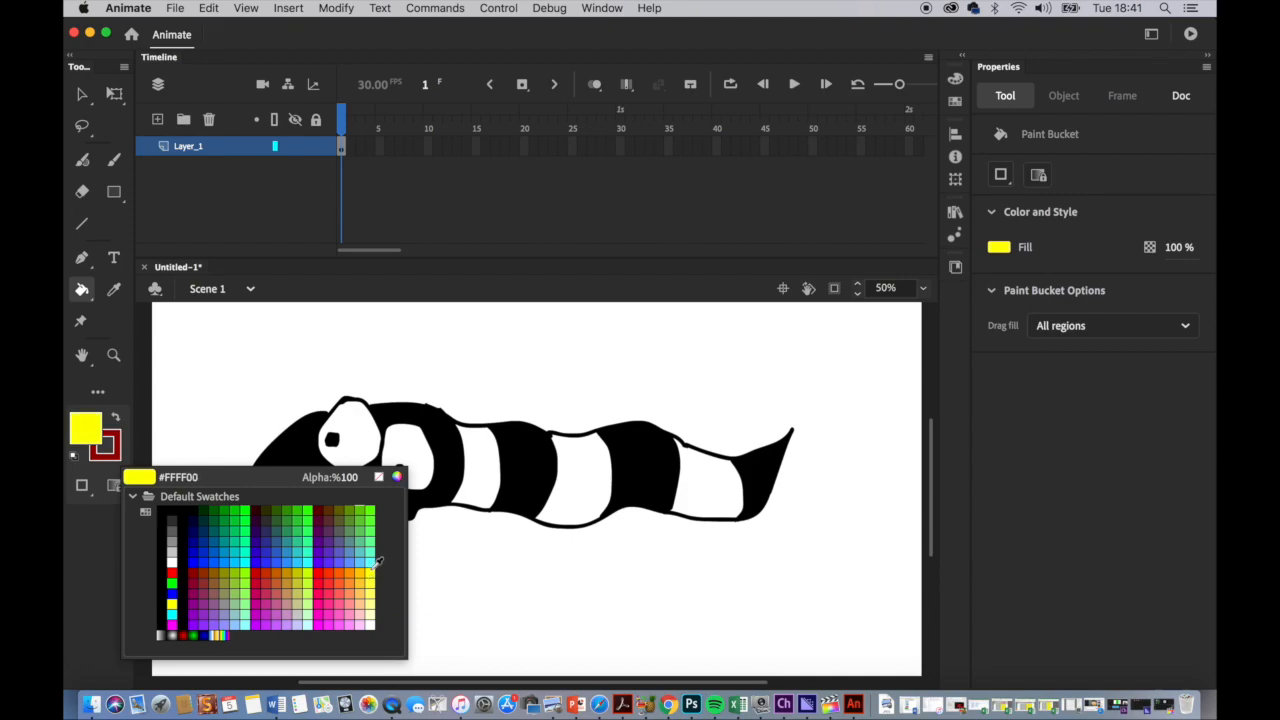
left_click(372, 566)
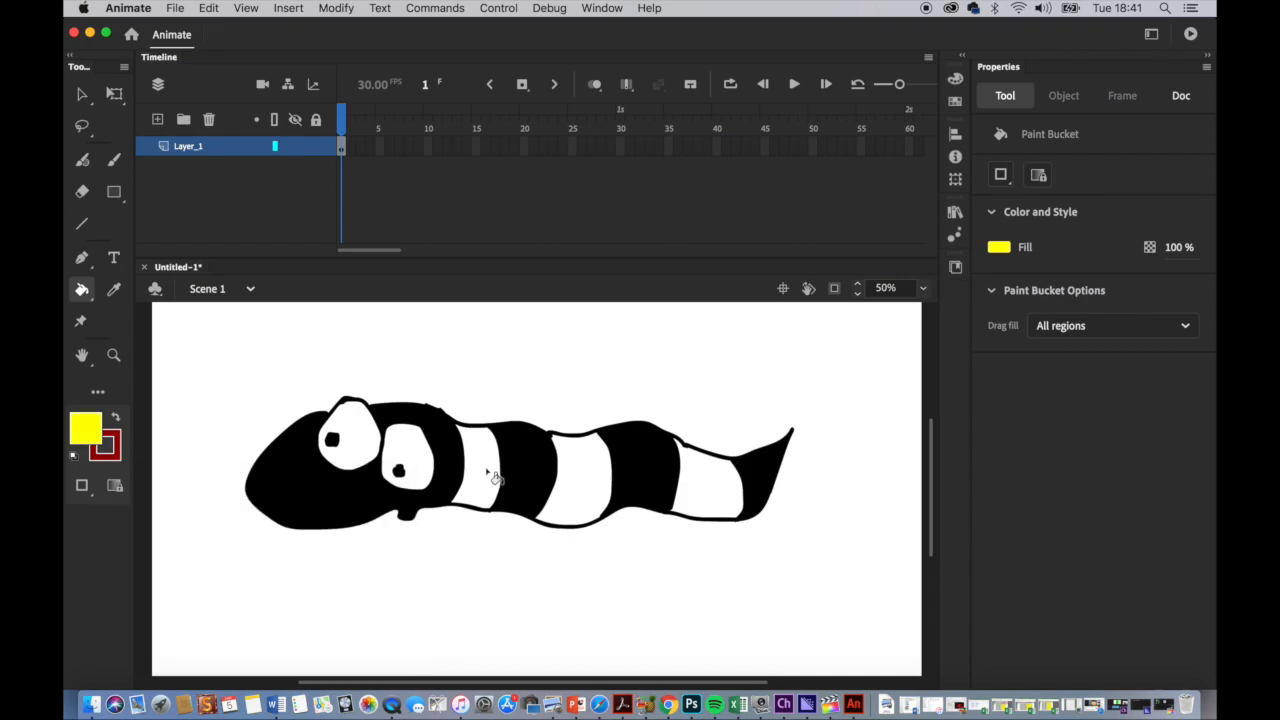
left_click(492, 470)
left_click(600, 479)
left_click(700, 480)
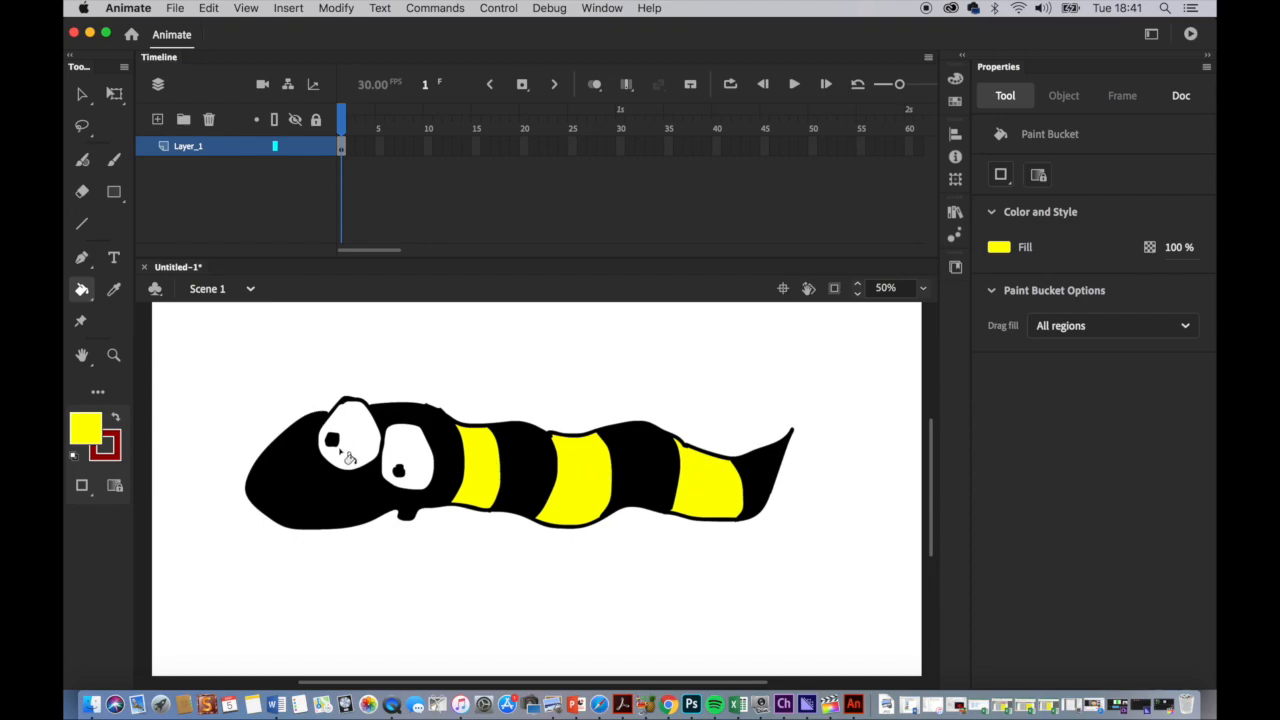
Fill the bee's eyes with white (#FFFFFF)
left_click(97, 425)
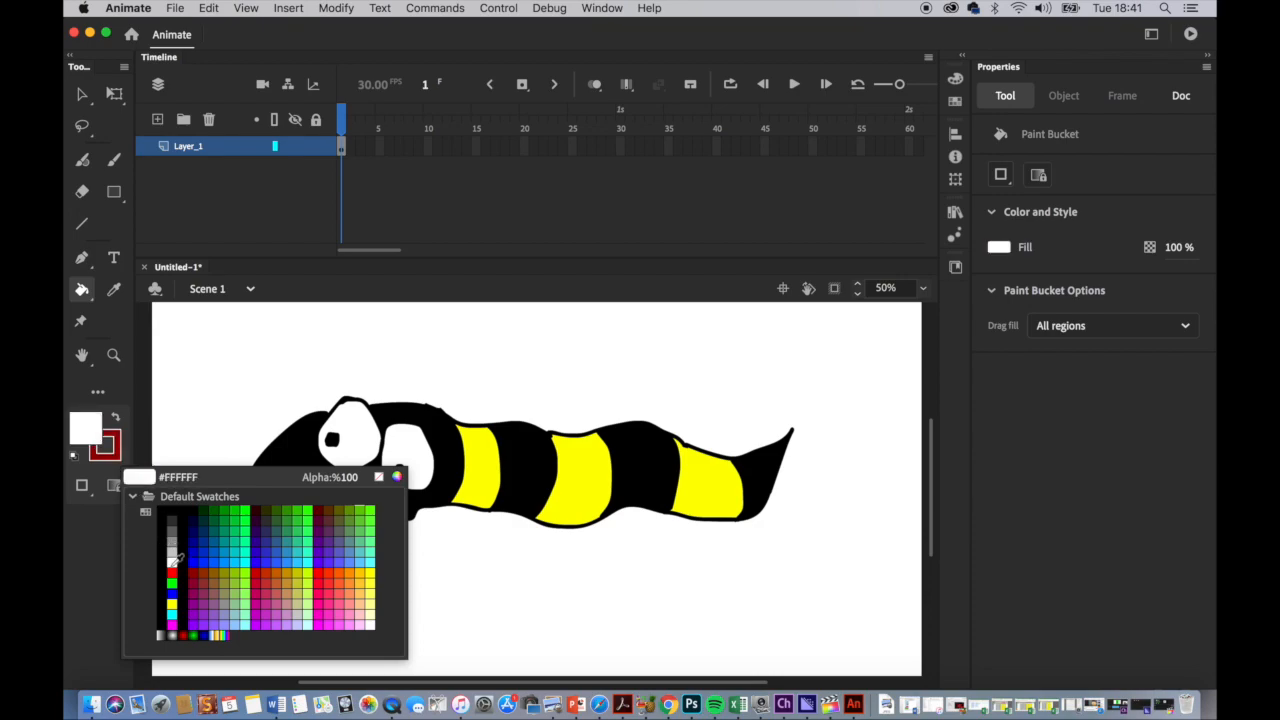
left_click(172, 561)
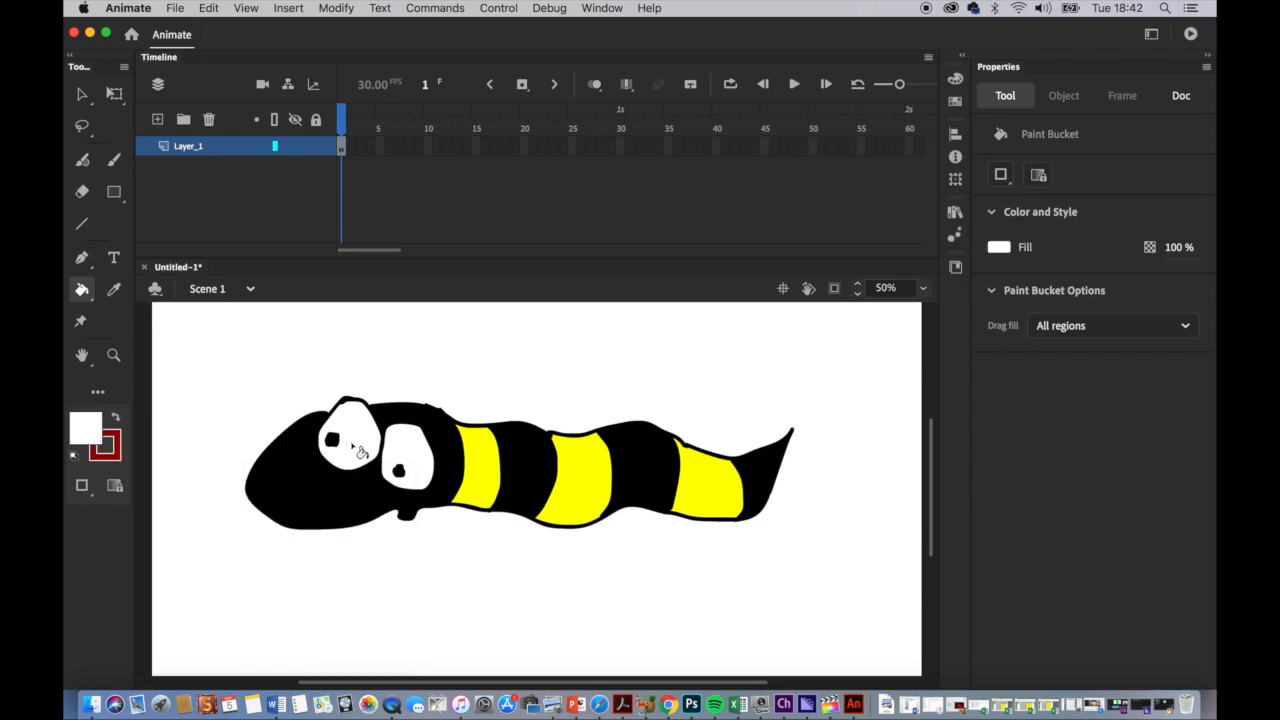
left_click(362, 452)
Scale the whole bee down to about 1130 by 311 with Free Transform and place it near the stage's lower edge
left_click(922, 288)
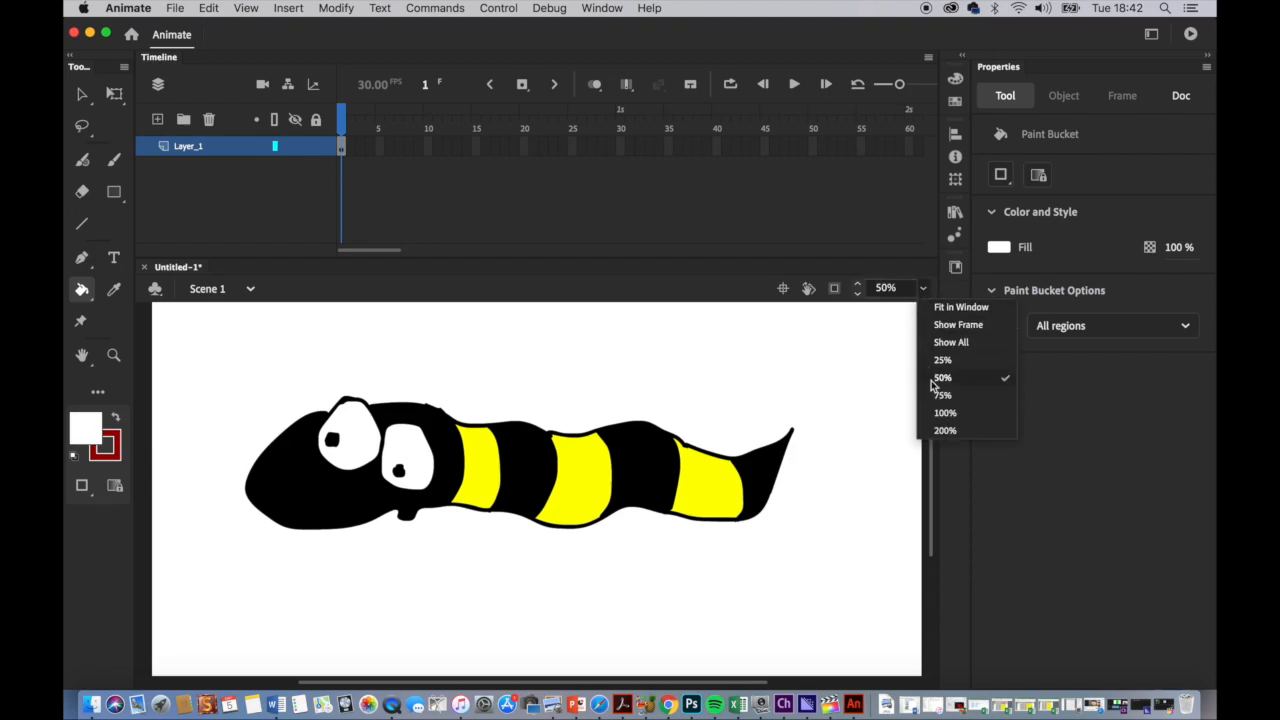
left_click(940, 412)
left_click(925, 289)
left_click(936, 366)
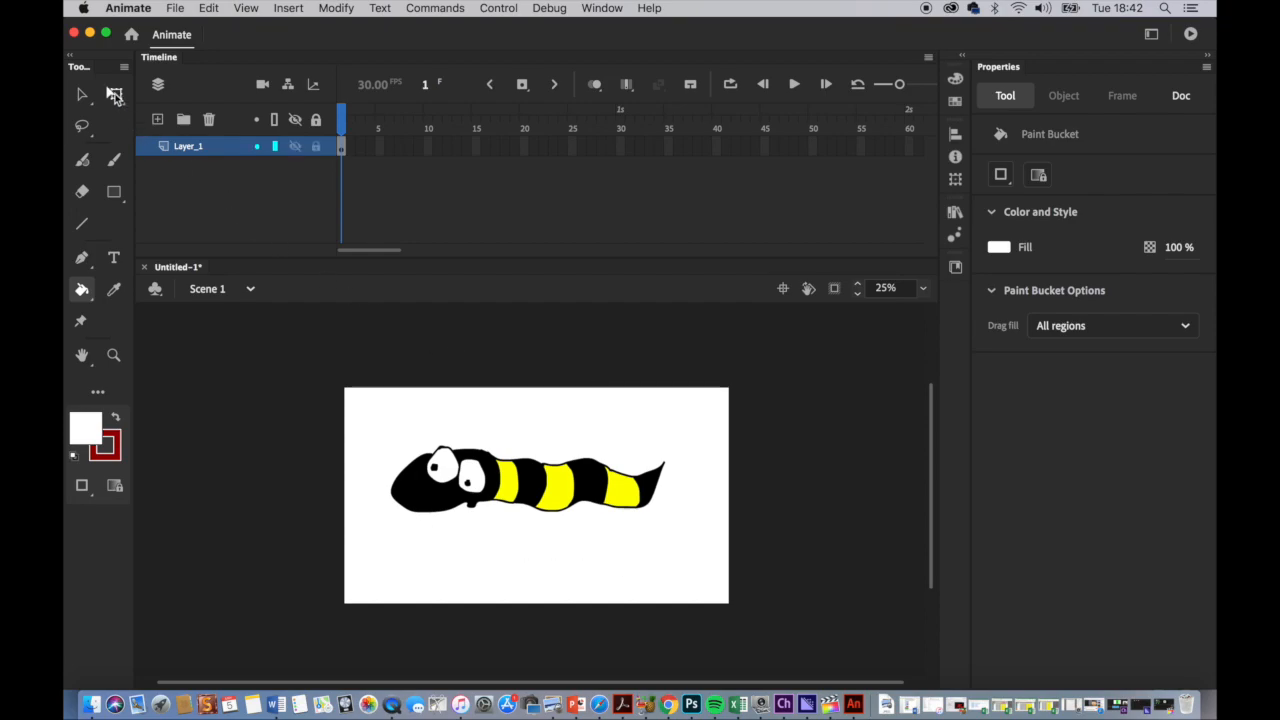
left_click(114, 94)
left_click_drag(371, 412, 677, 572)
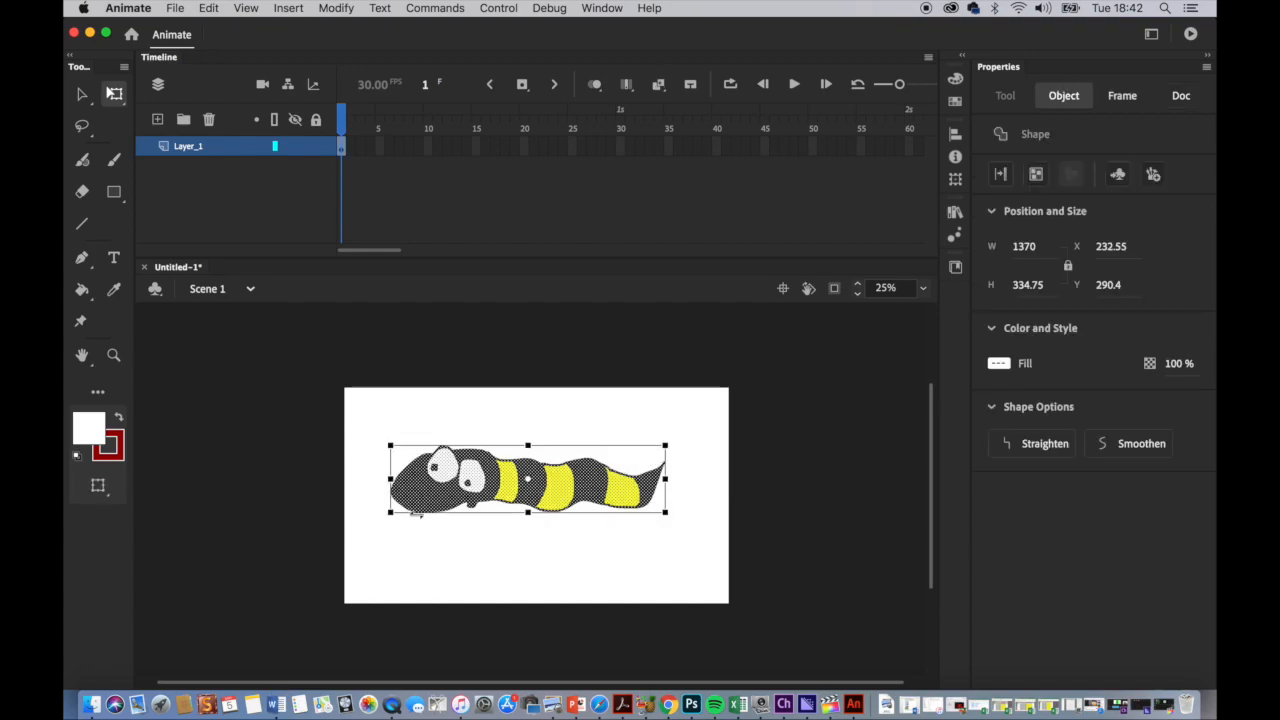
left_click_drag(389, 515, 413, 513)
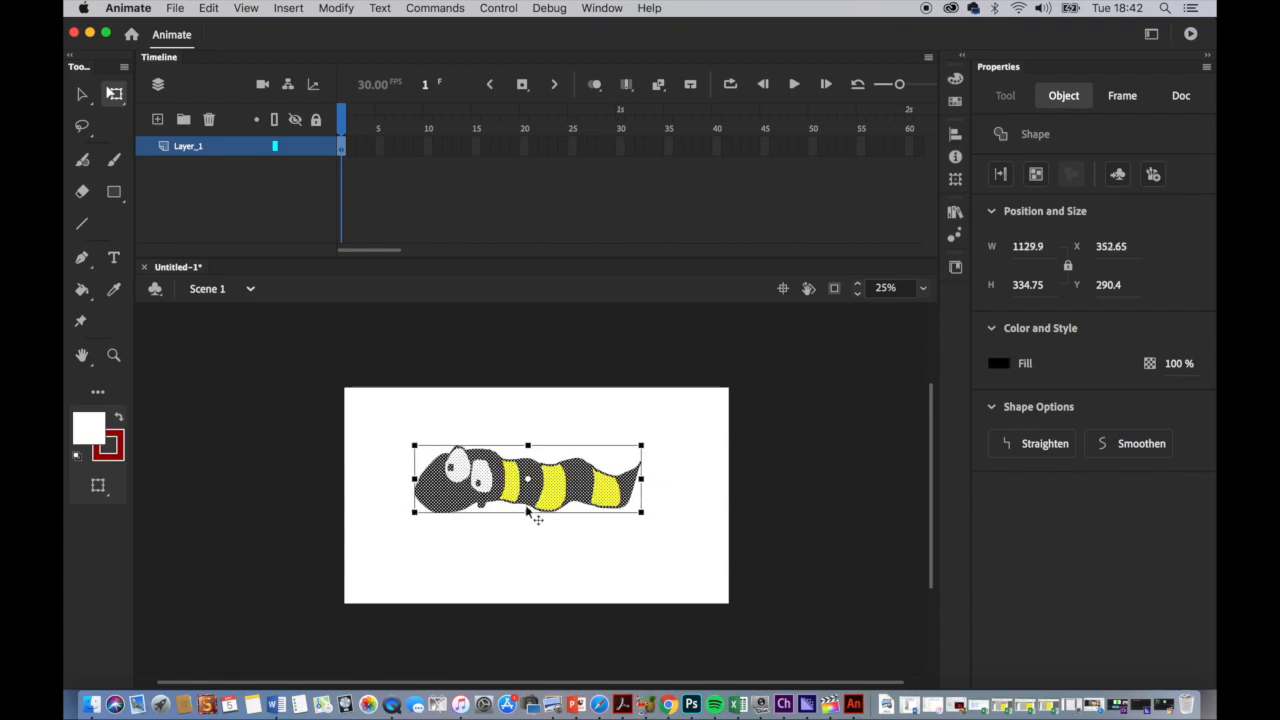
left_click_drag(527, 512, 522, 563)
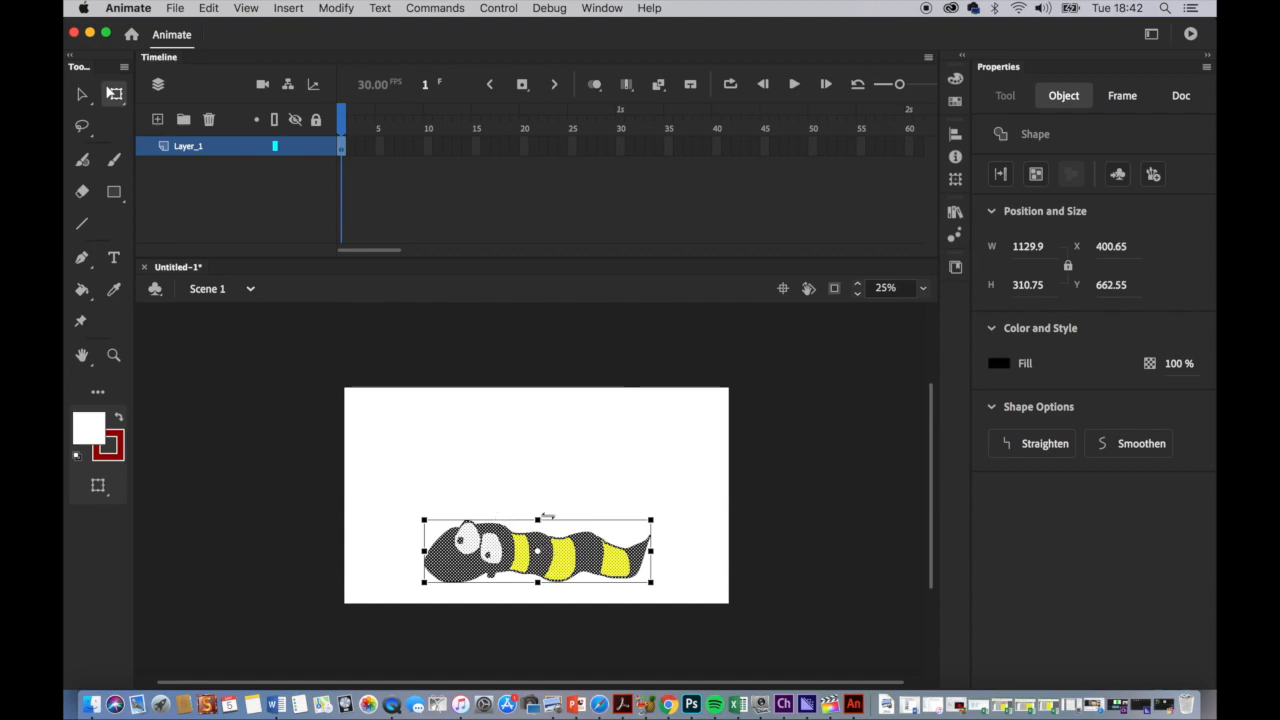
left_click(580, 491)
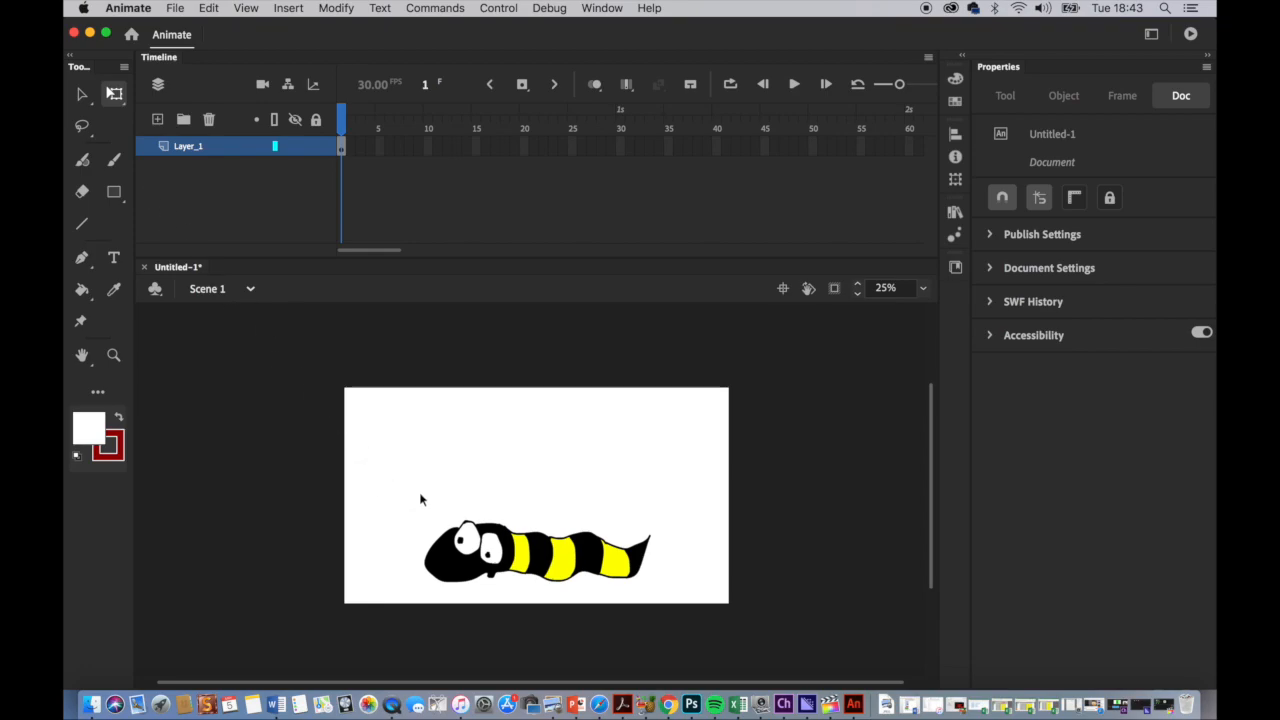
Rename the bee drawing's layer as Bee_body
left_click_drag(409, 494, 689, 605)
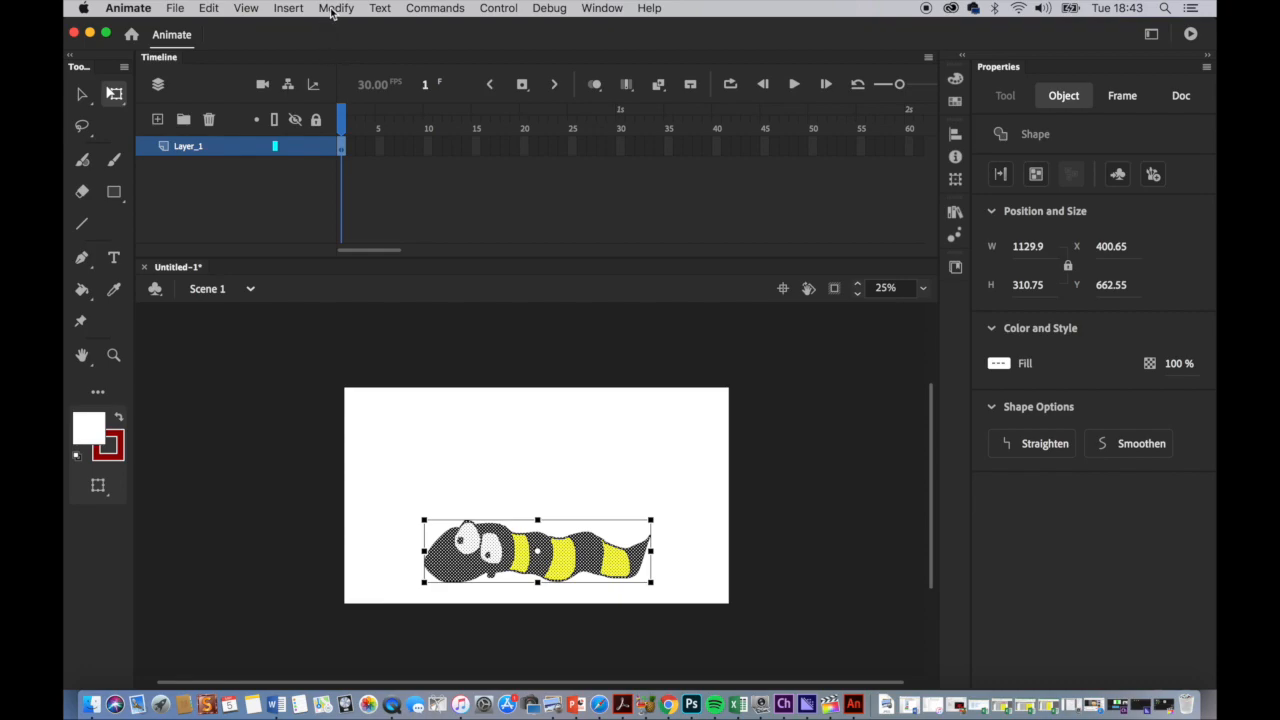
left_click(186, 150)
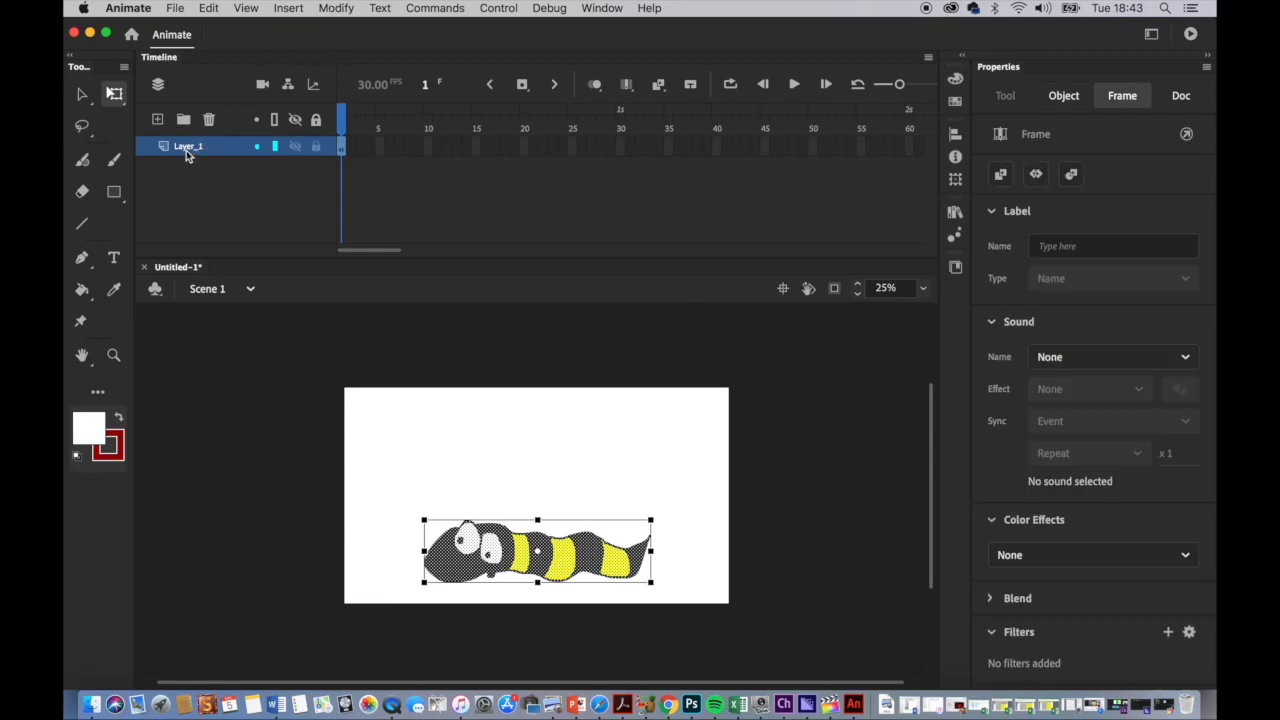
double_click(195, 151)
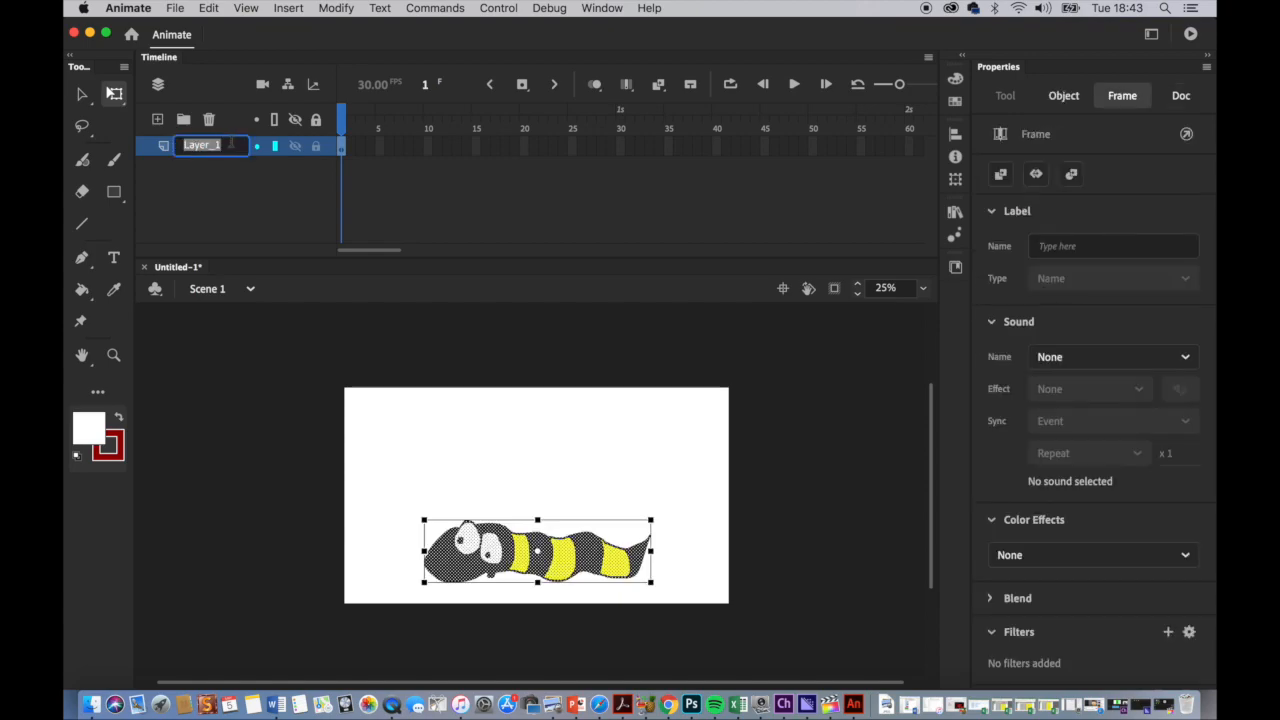
type("Be")
type("body")
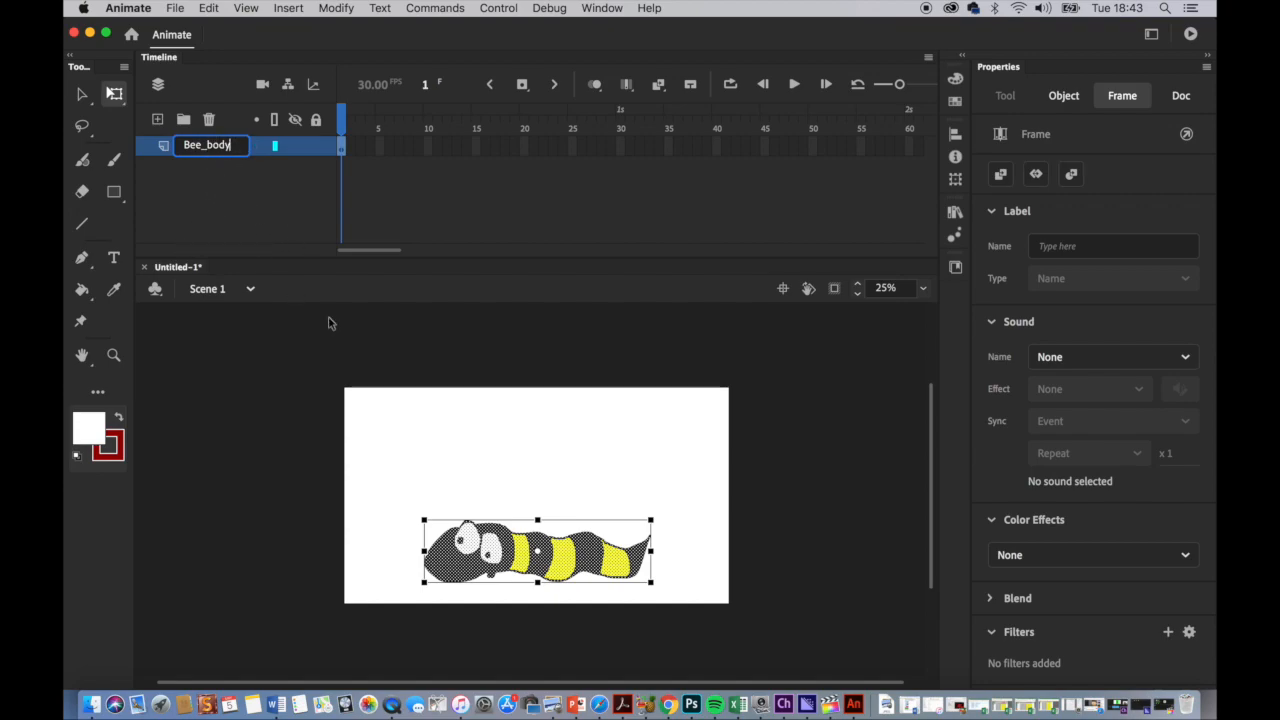
left_click(283, 393)
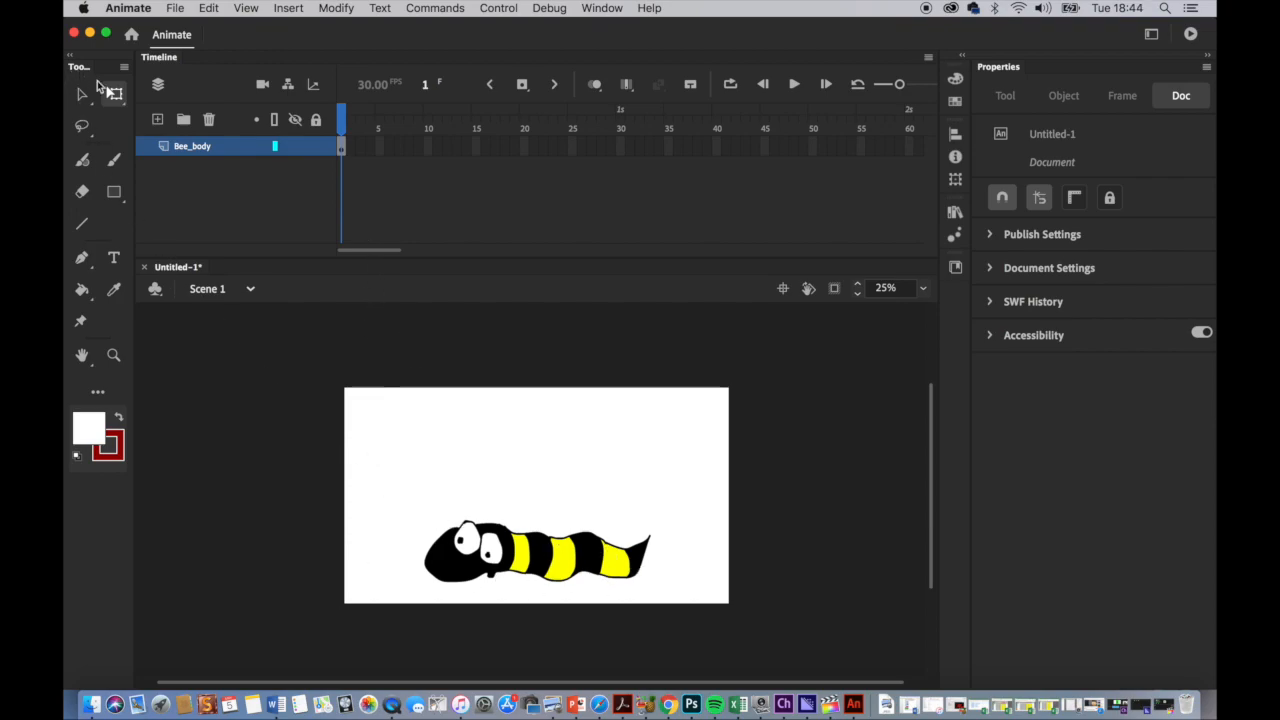
Convert the entire bee drawing into a Graphic symbol named bee
left_click(115, 94)
left_click_drag(402, 494, 677, 597)
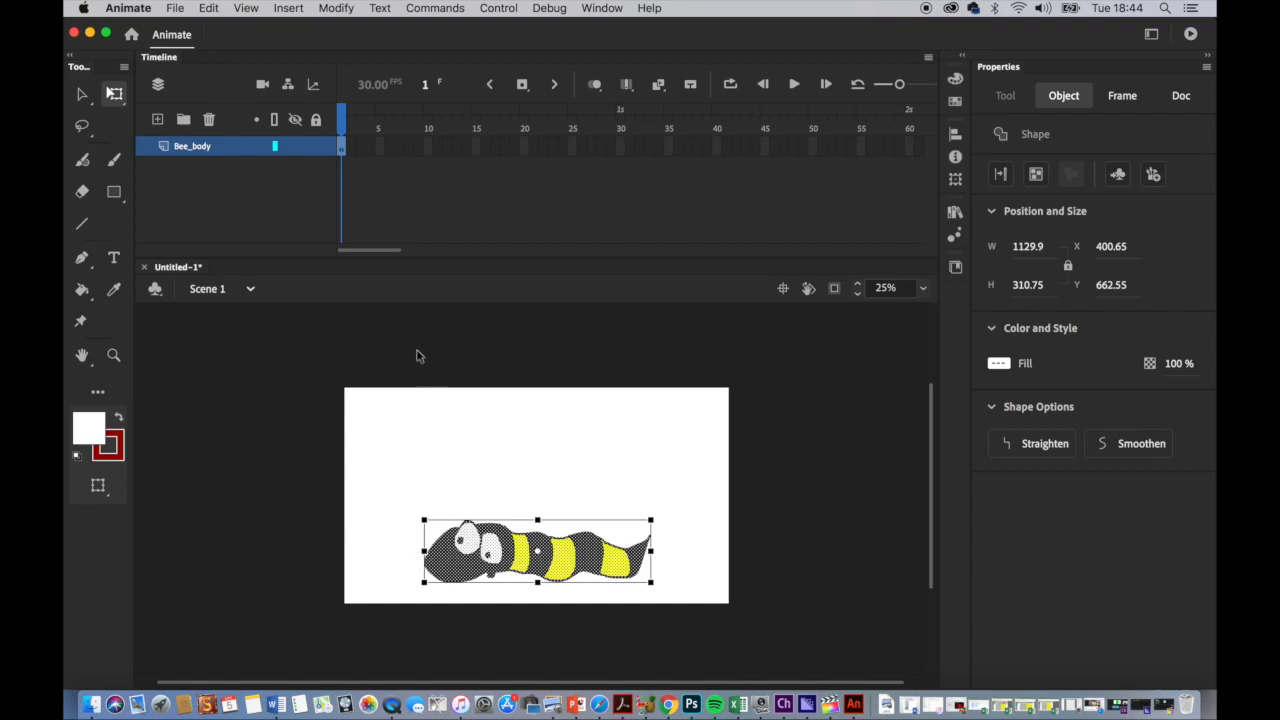
left_click(330, 8)
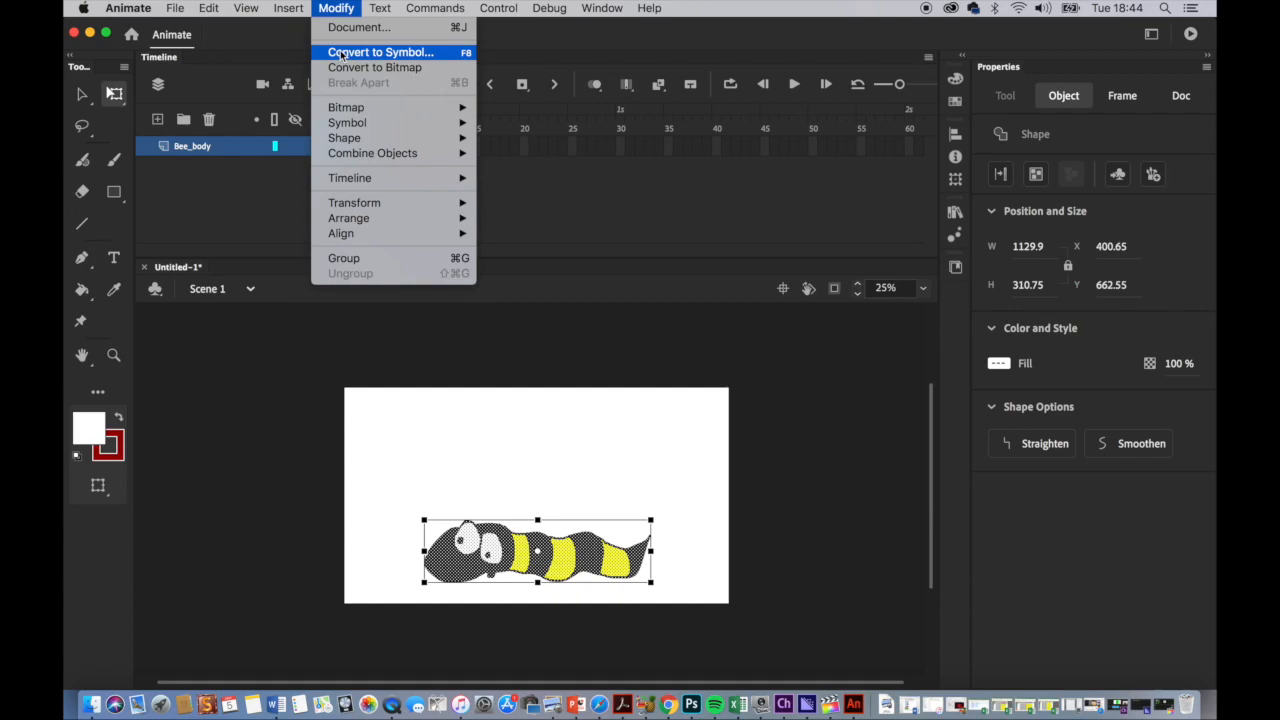
left_click(341, 54)
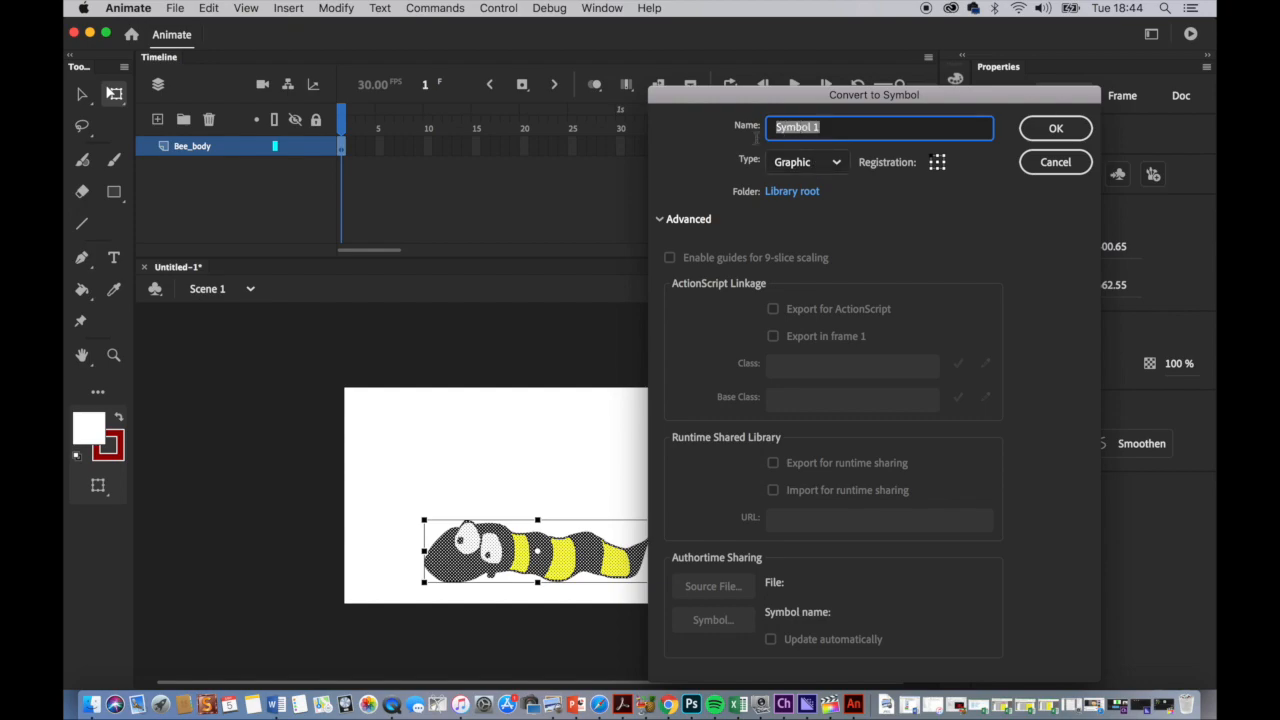
type("bee")
left_click(836, 164)
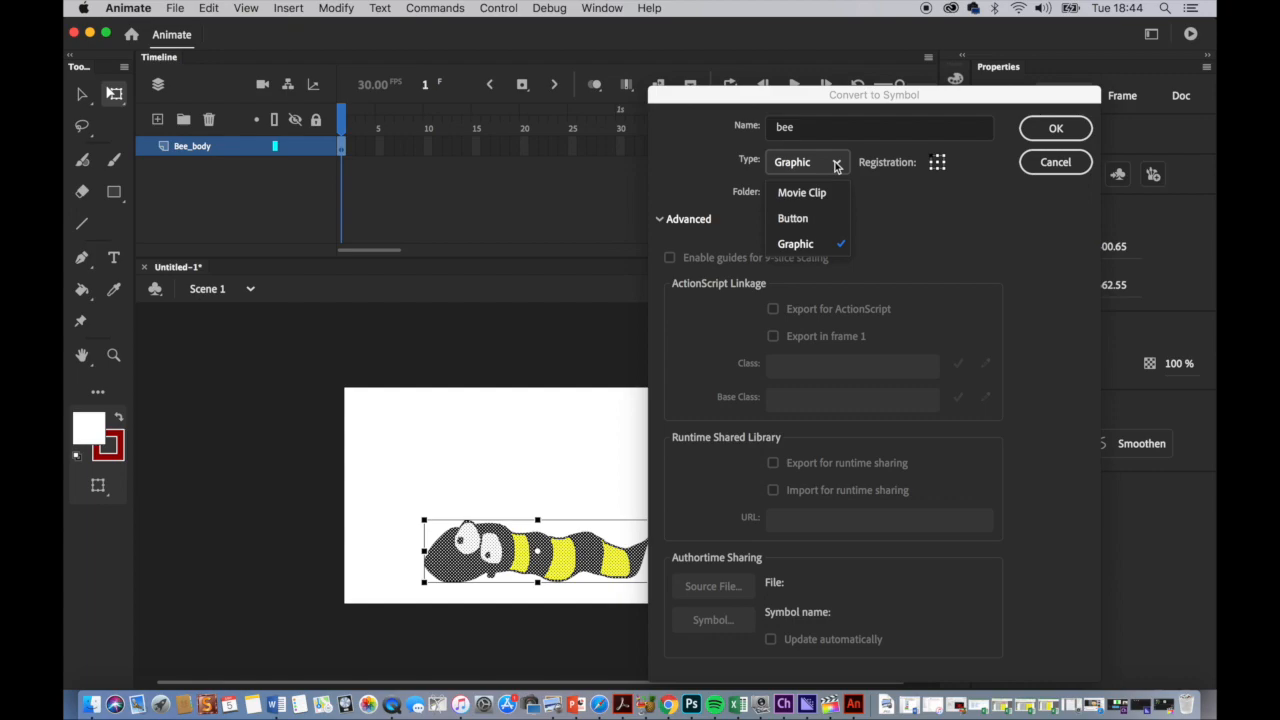
left_click(836, 164)
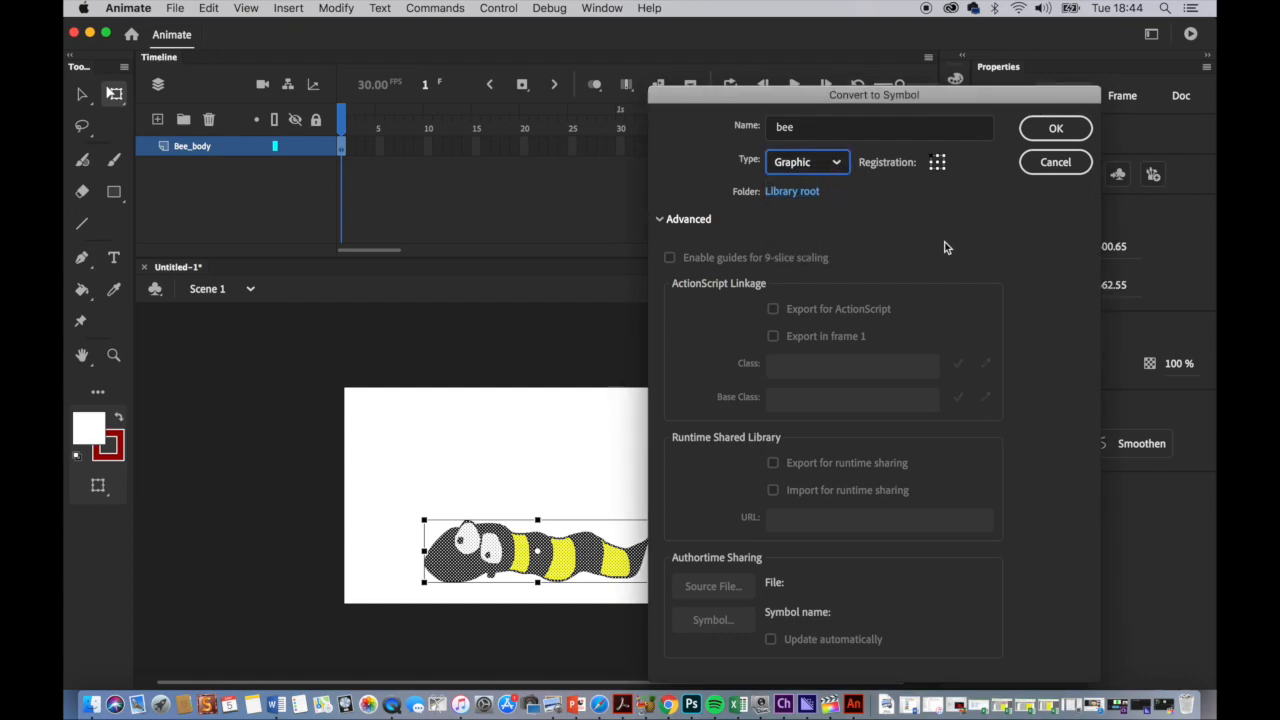
left_click(1056, 130)
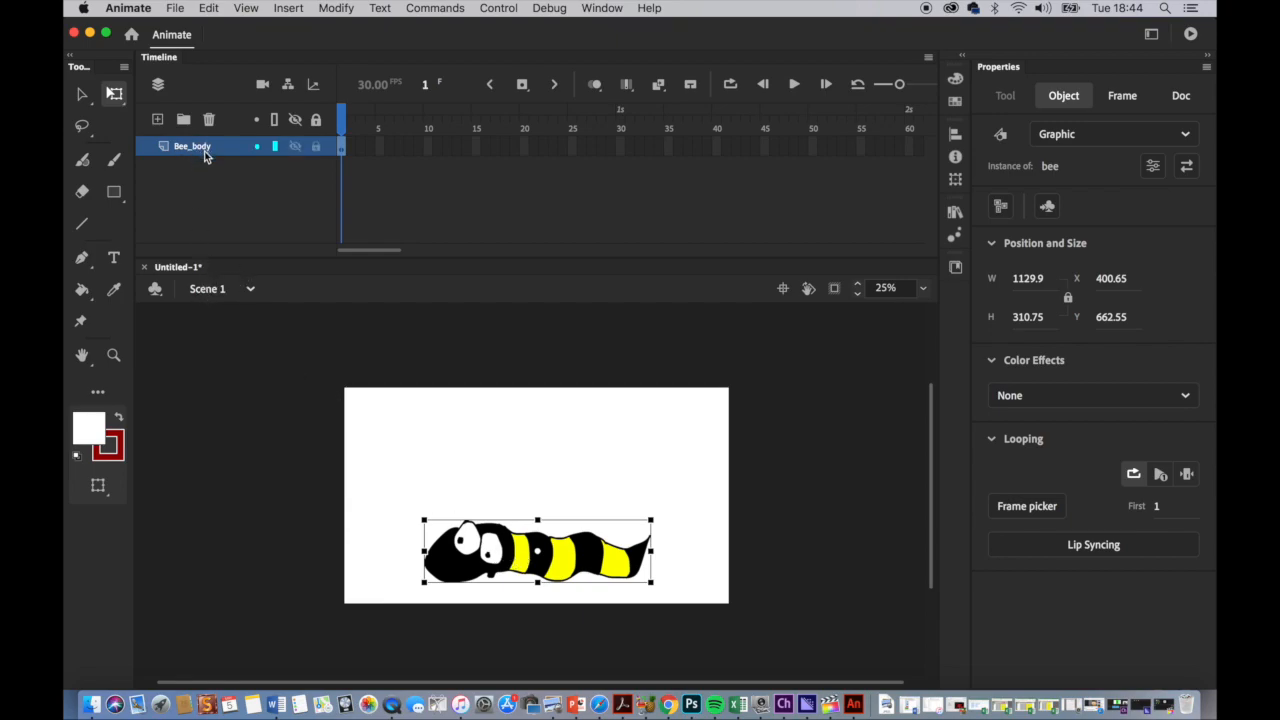
Open the bee symbol for editing and rename its layer as body
double_click(521, 557)
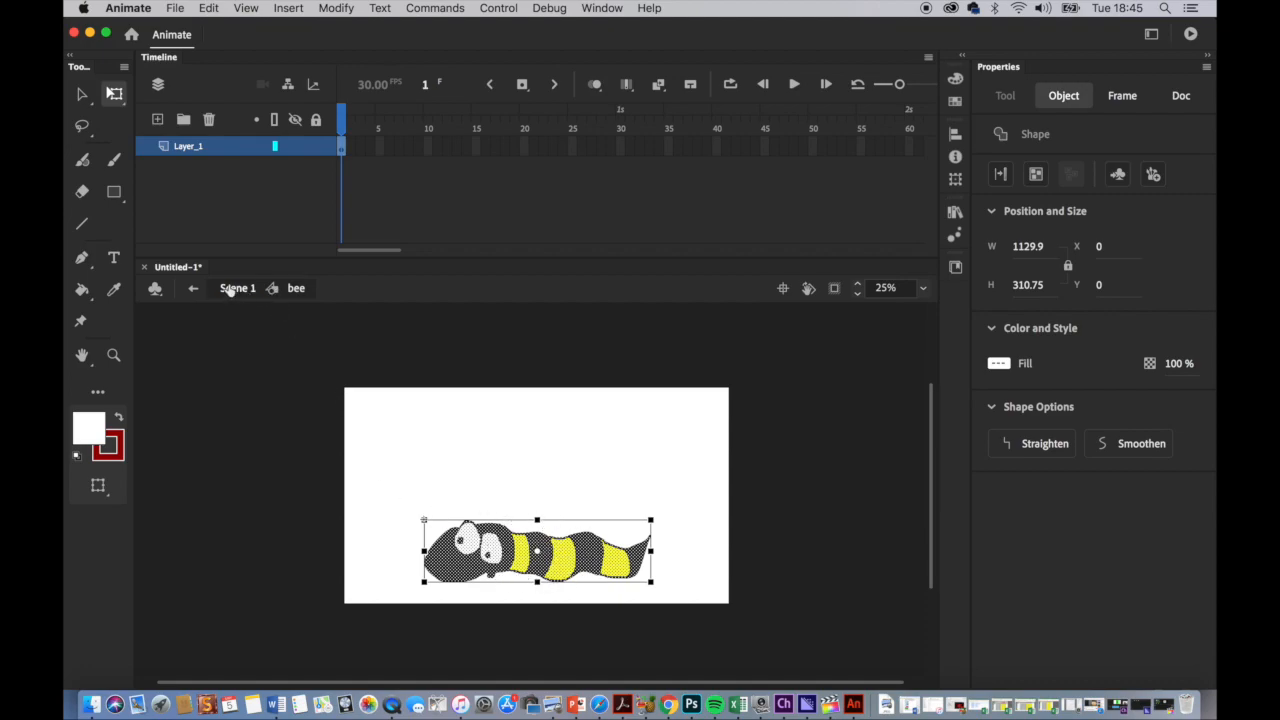
left_click(295, 289)
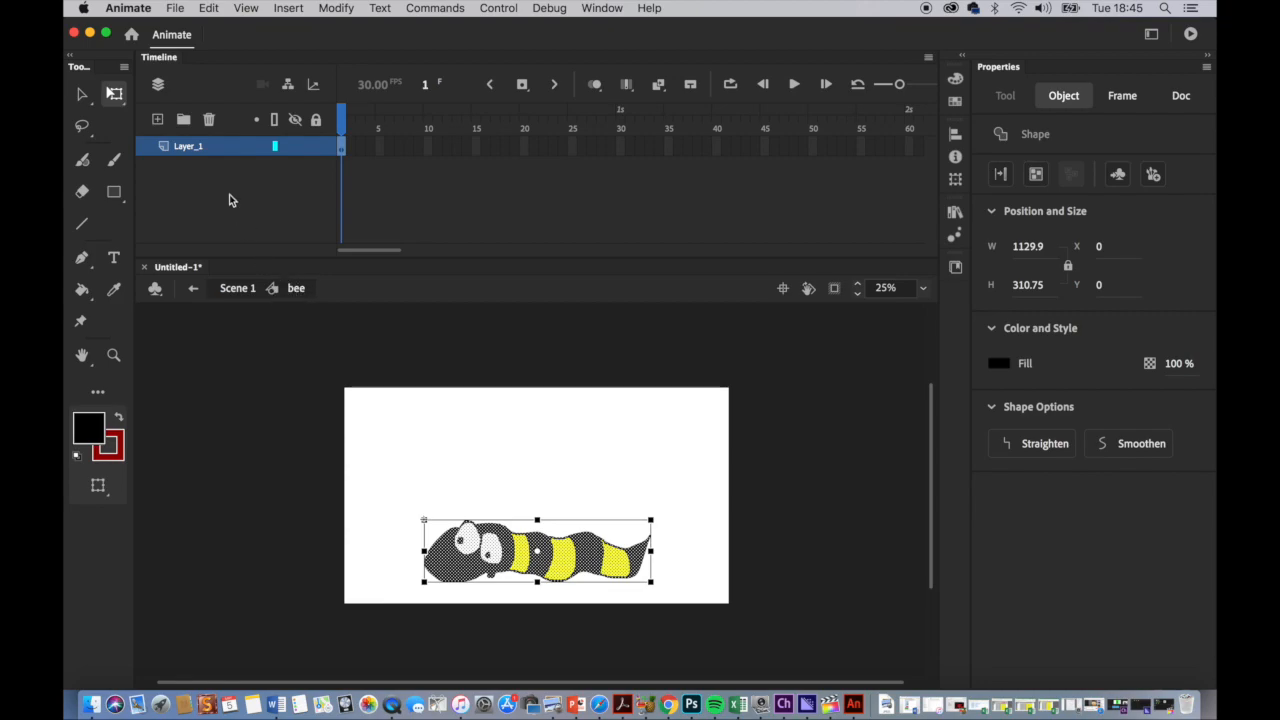
double_click(190, 147)
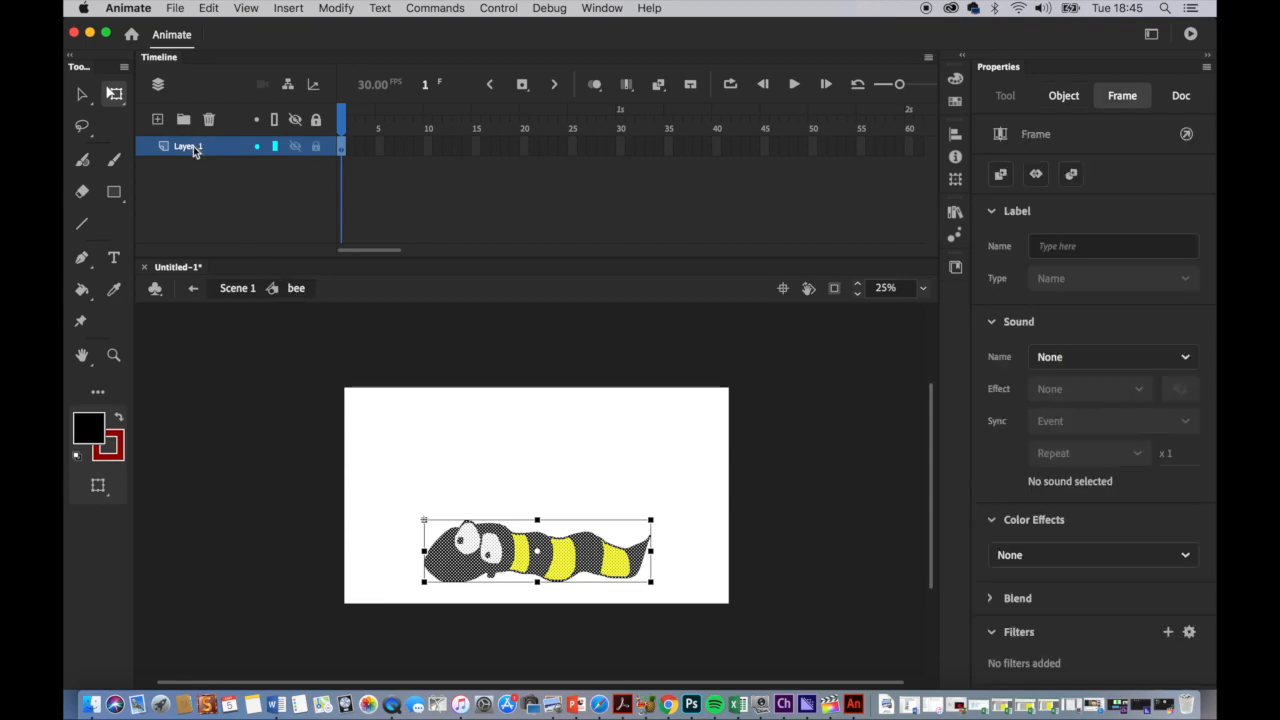
type("body")
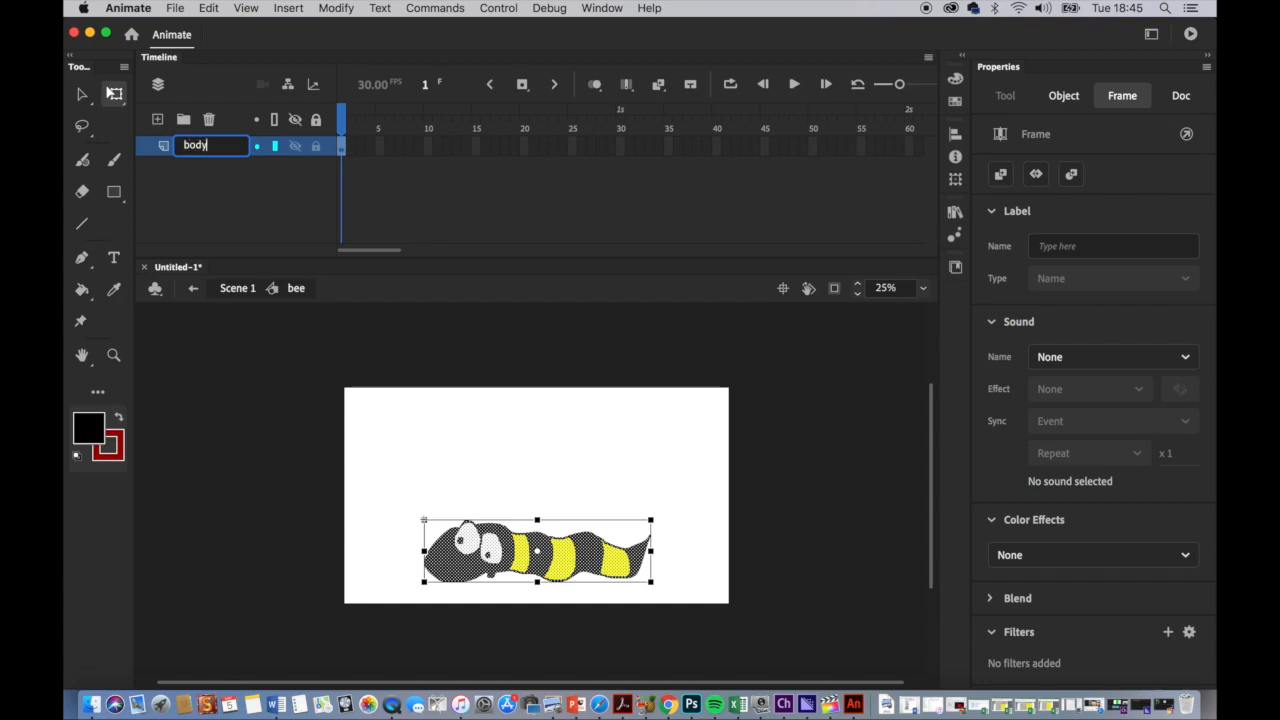
Add a new layer above the body layer and name it wing1
left_click(250, 184)
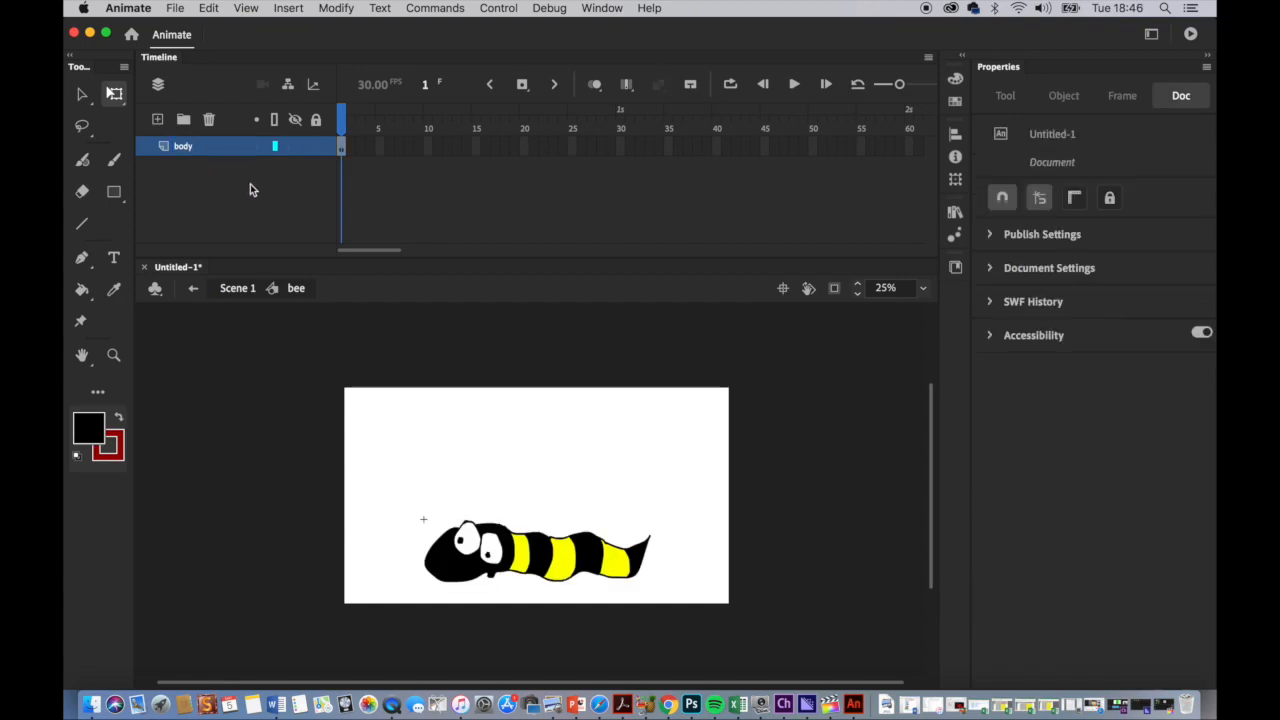
left_click(157, 120)
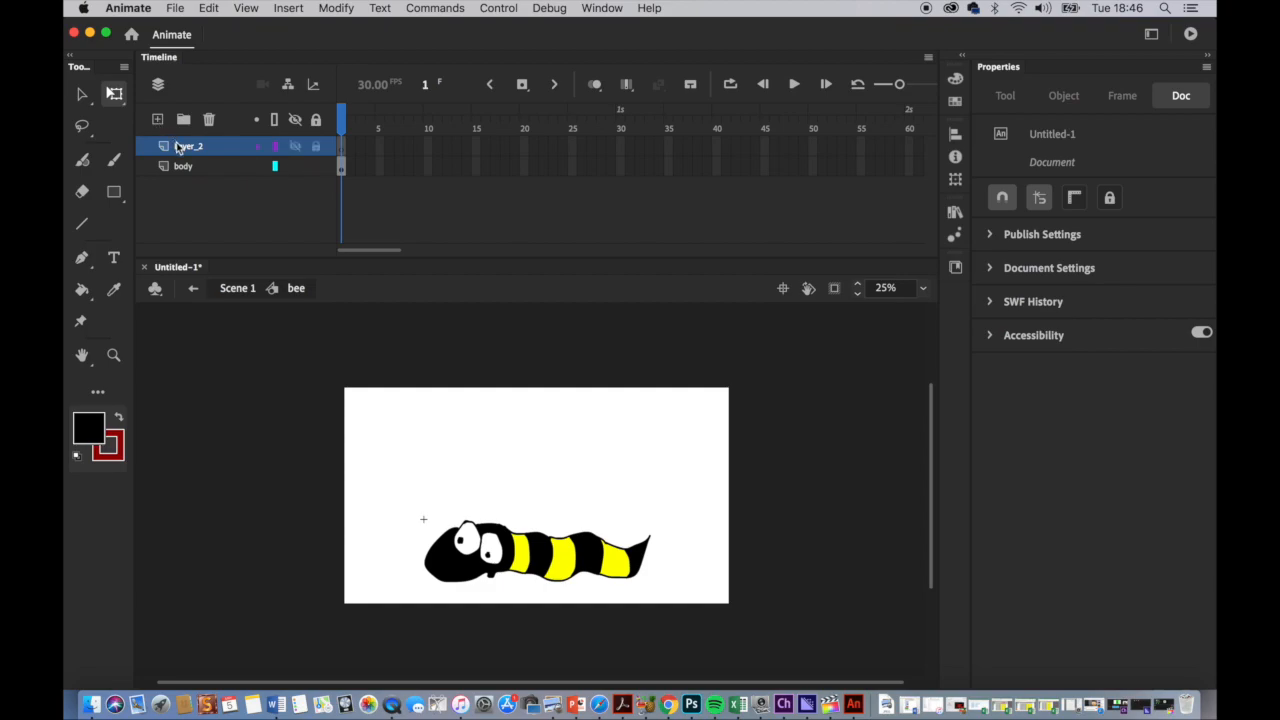
left_click(185, 150)
double_click(185, 150)
type("Wing")
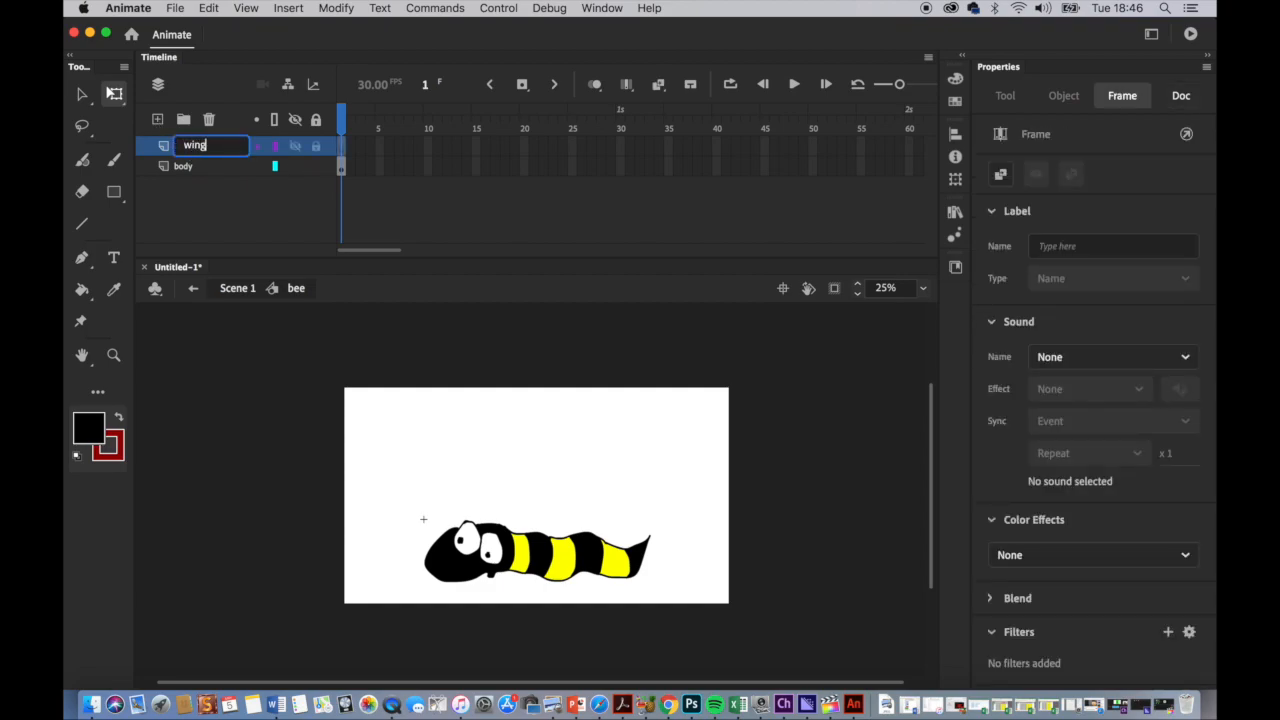
type("1")
Draw a dark grey teardrop wing outline rising from the bee's back with the Classic Brush, about 263 by 546
left_click(93, 434)
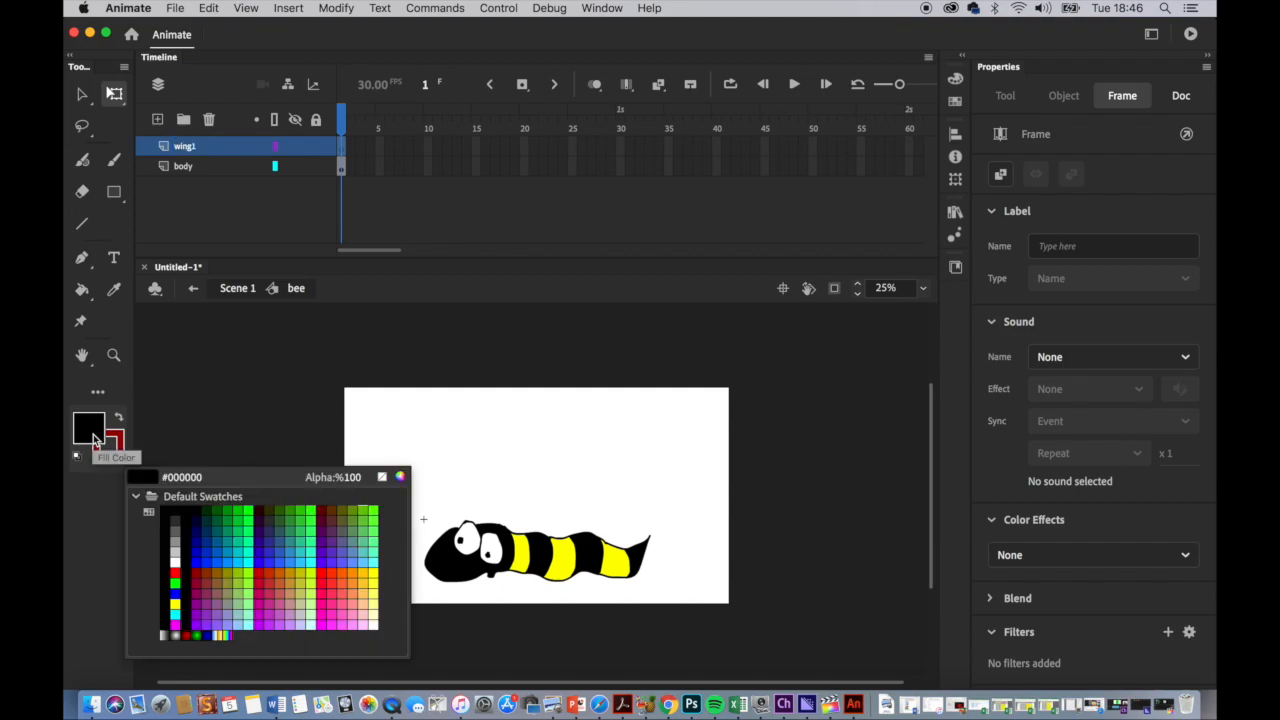
left_click(175, 518)
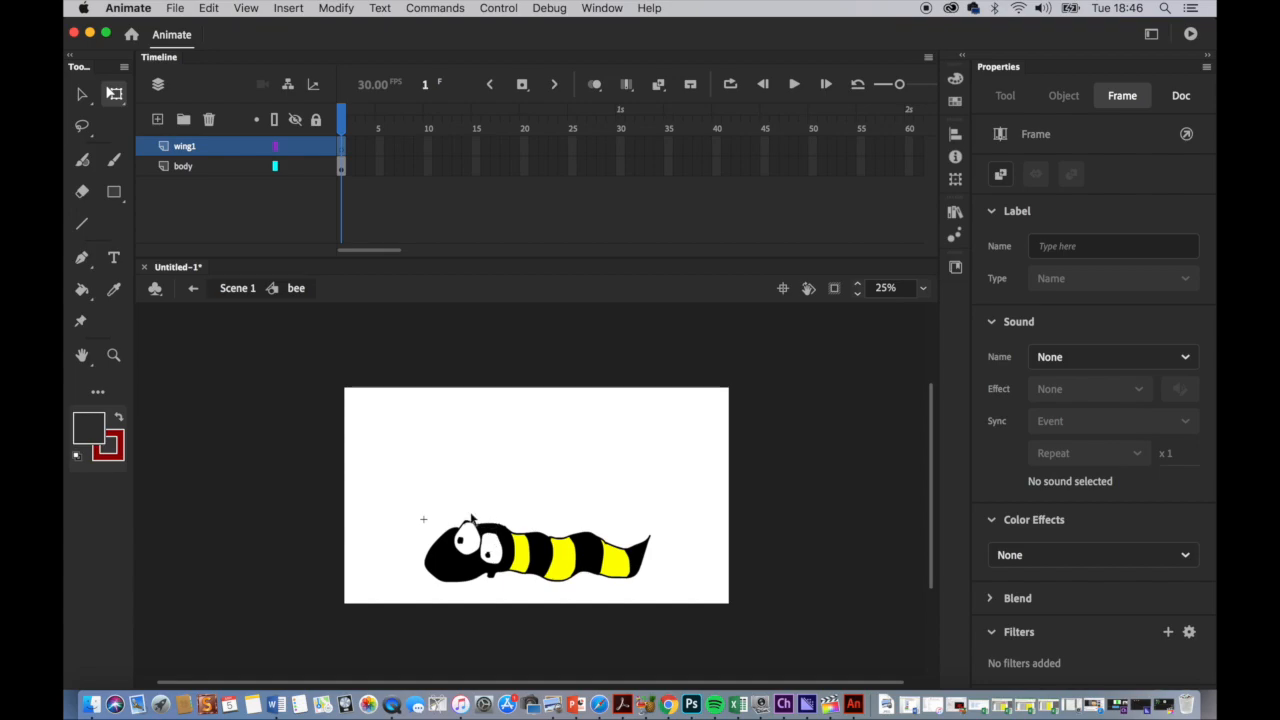
left_click(114, 160)
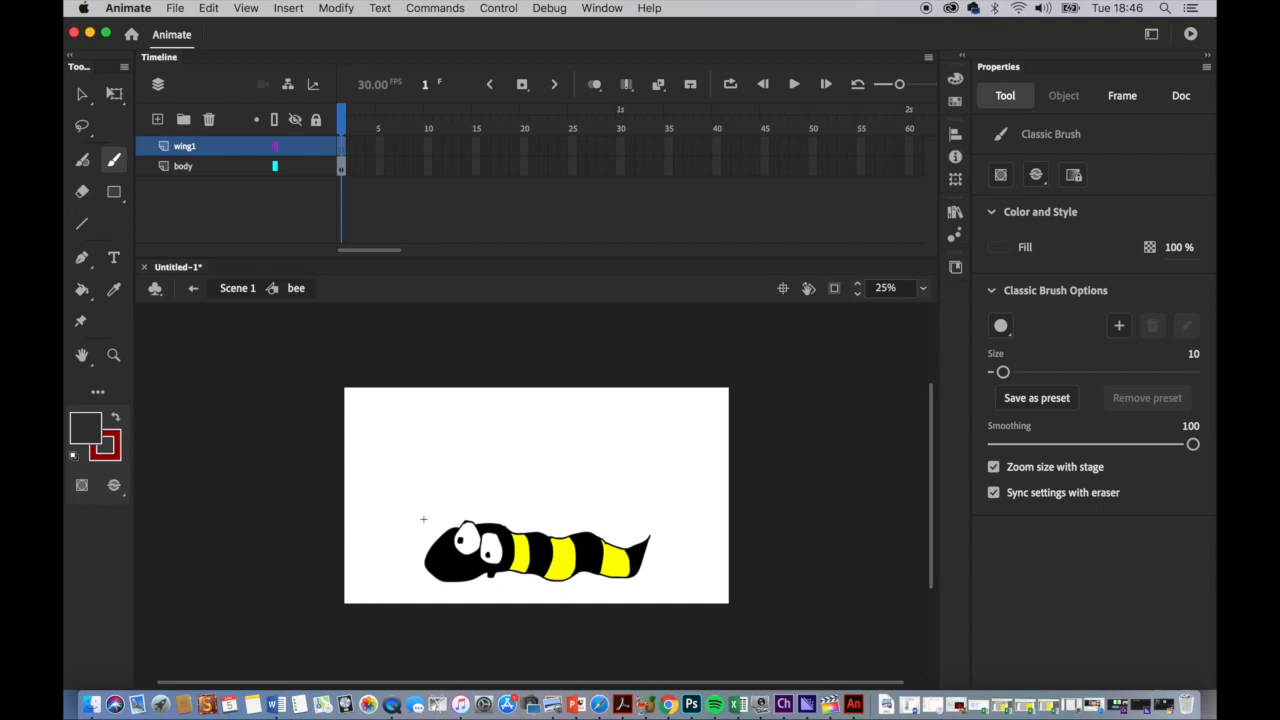
mouse_move(499, 506)
left_mouse_down()
mouse_move(494, 465)
mouse_move(521, 426)
mouse_move(543, 474)
mouse_move(512, 530)
left_mouse_up()
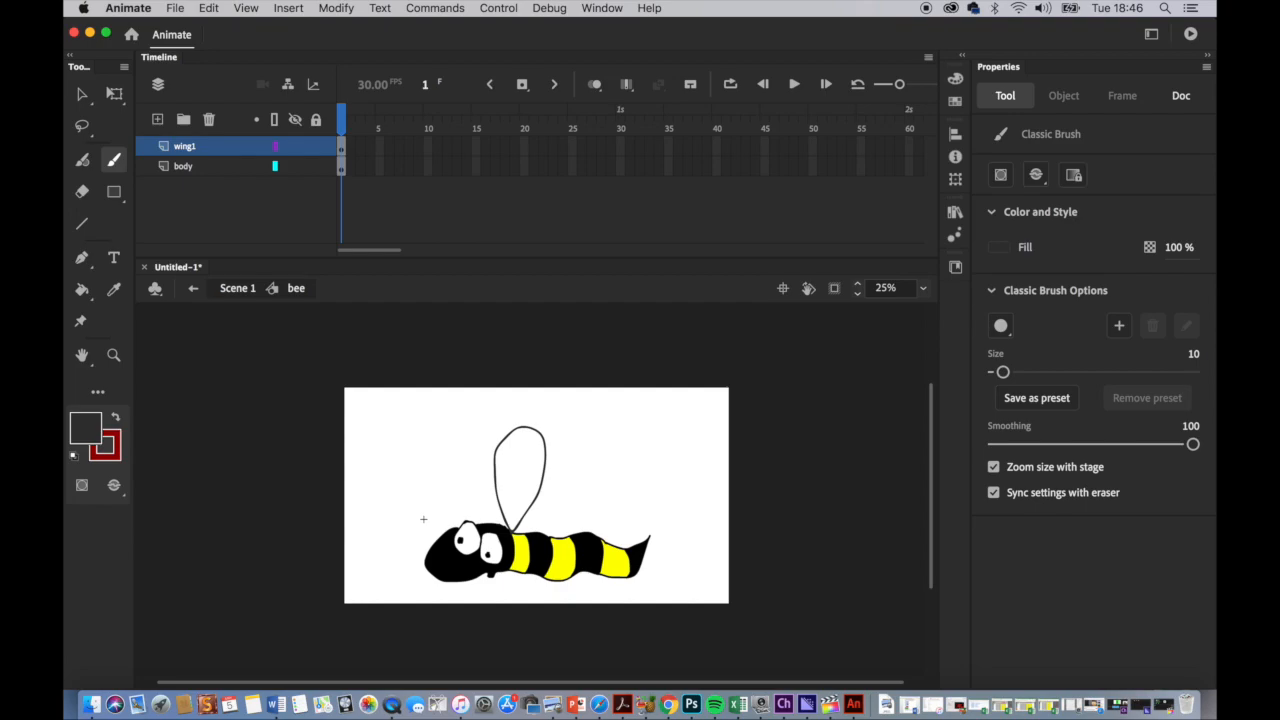
Fill the inside of the wing outline with a medium grey using the Paint Bucket
left_click(86, 440)
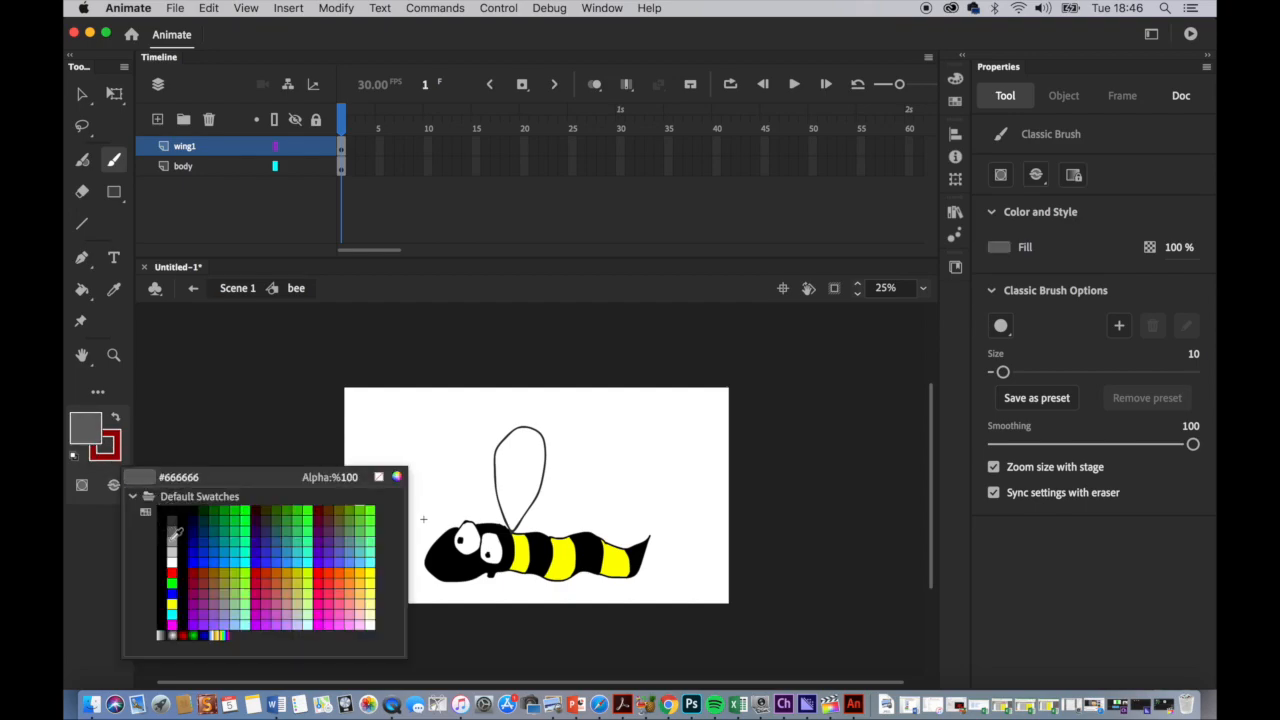
left_click(176, 536)
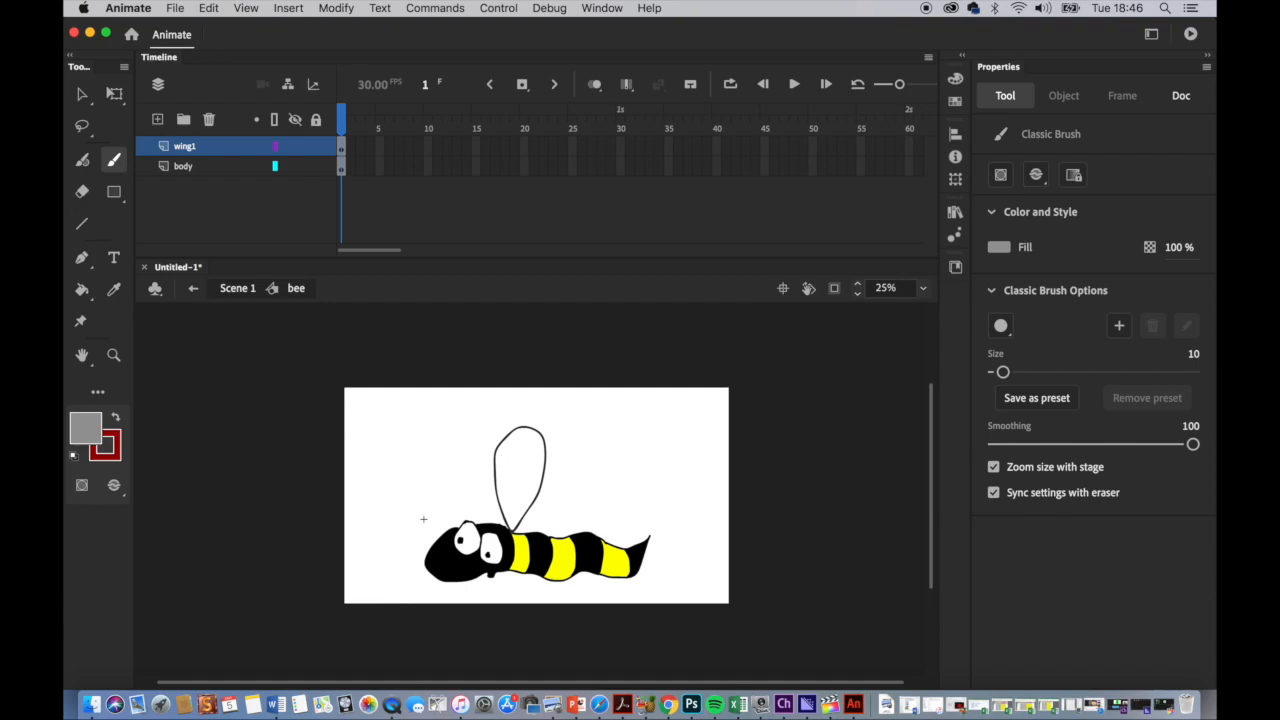
left_click(82, 289)
left_click(530, 480)
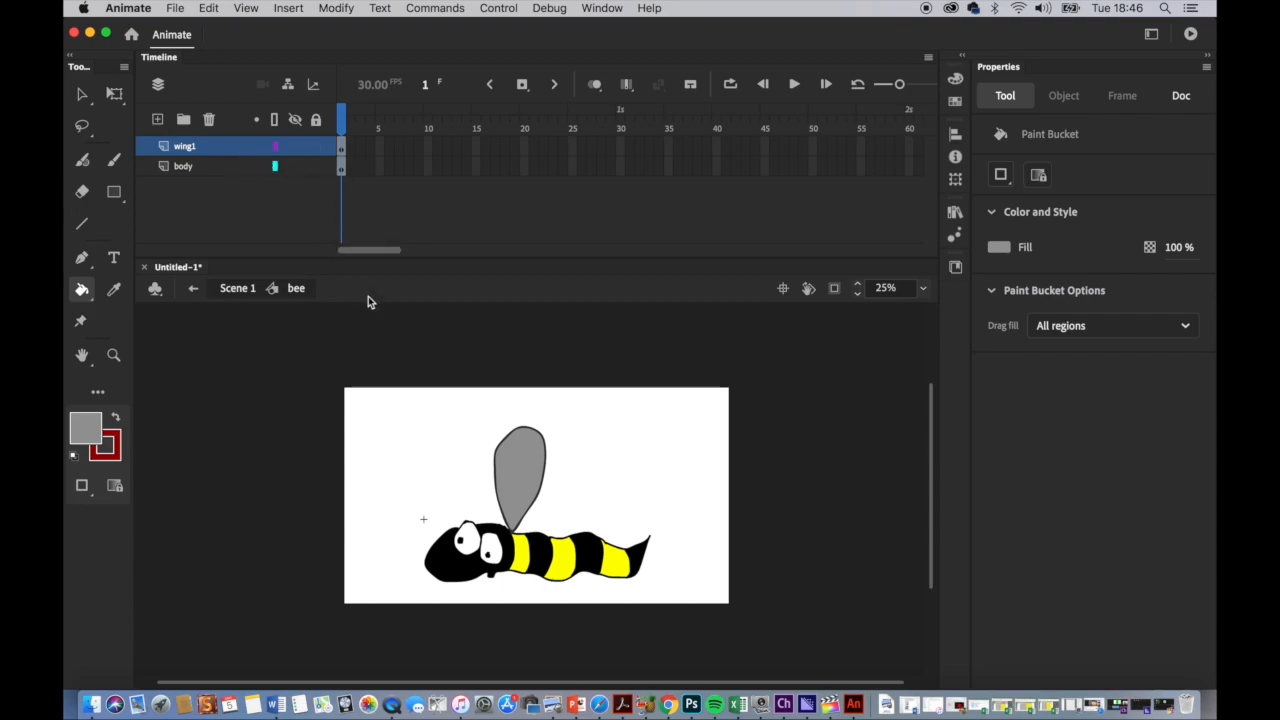
Try to select only the wing on the wing1 layer with Free Transform
left_click(205, 150)
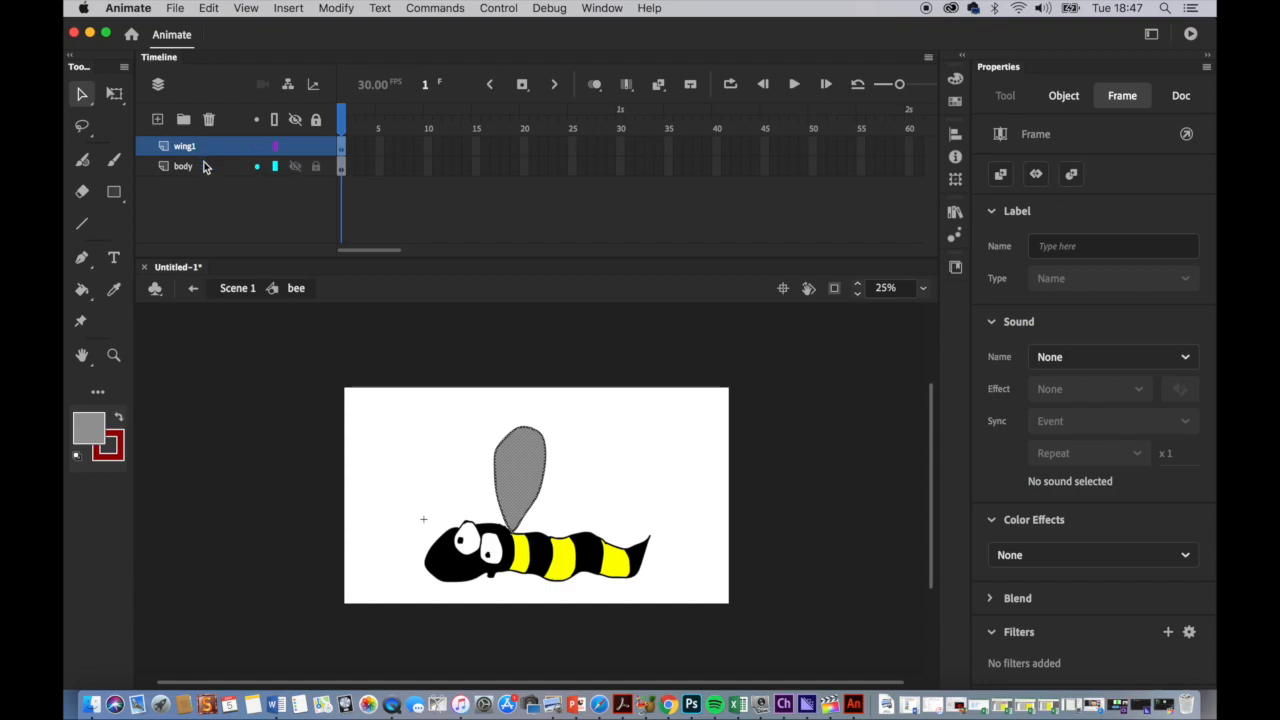
left_click(207, 166)
left_click(208, 148)
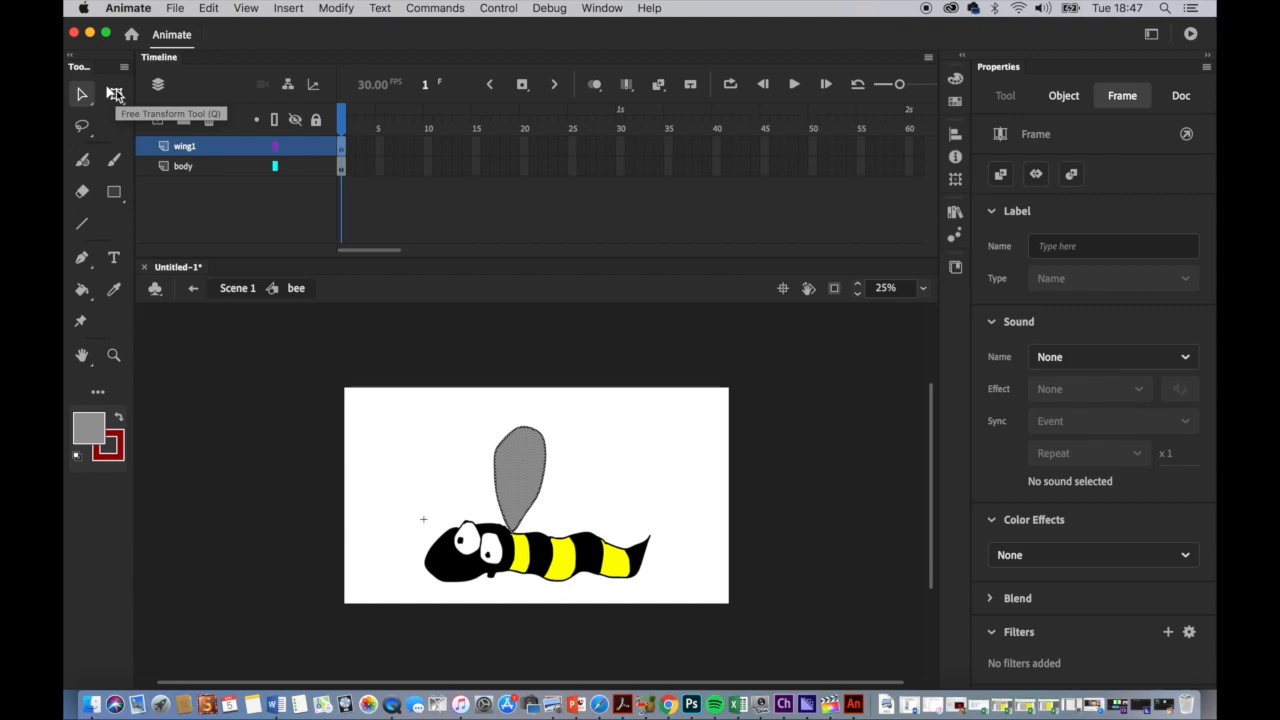
left_click(114, 92)
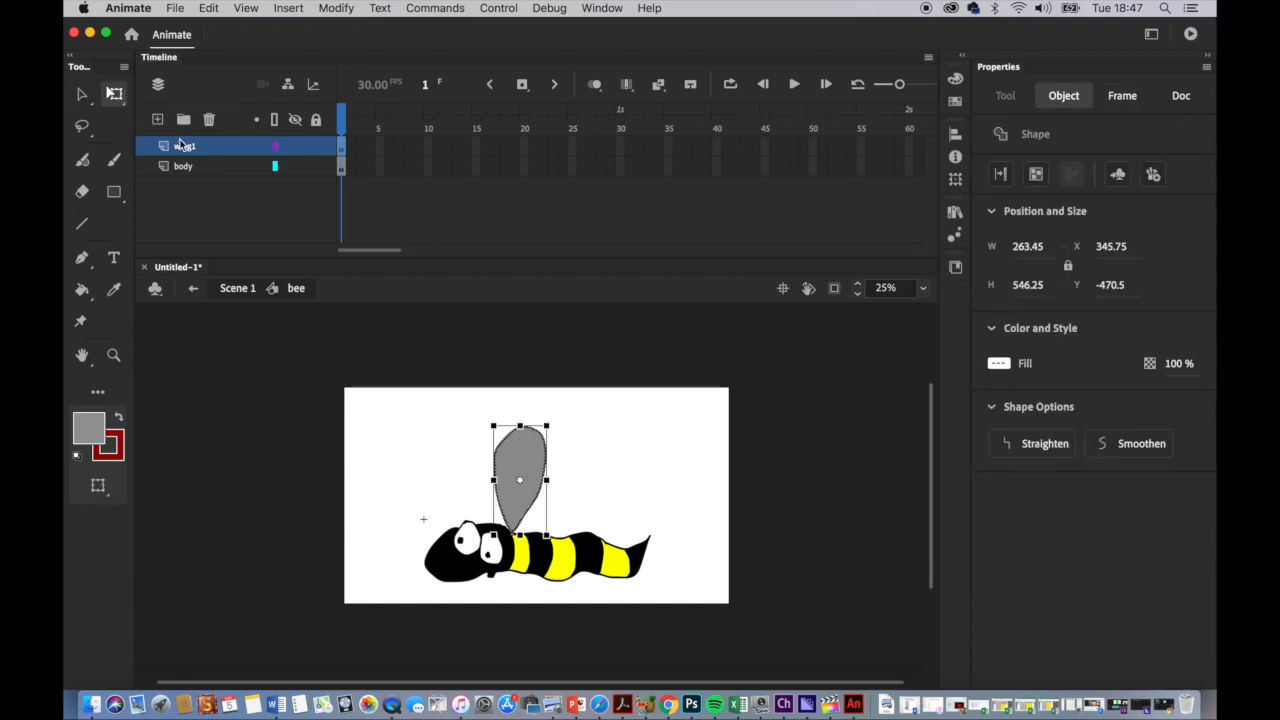
left_click(442, 417)
left_click_drag(449, 409, 604, 550)
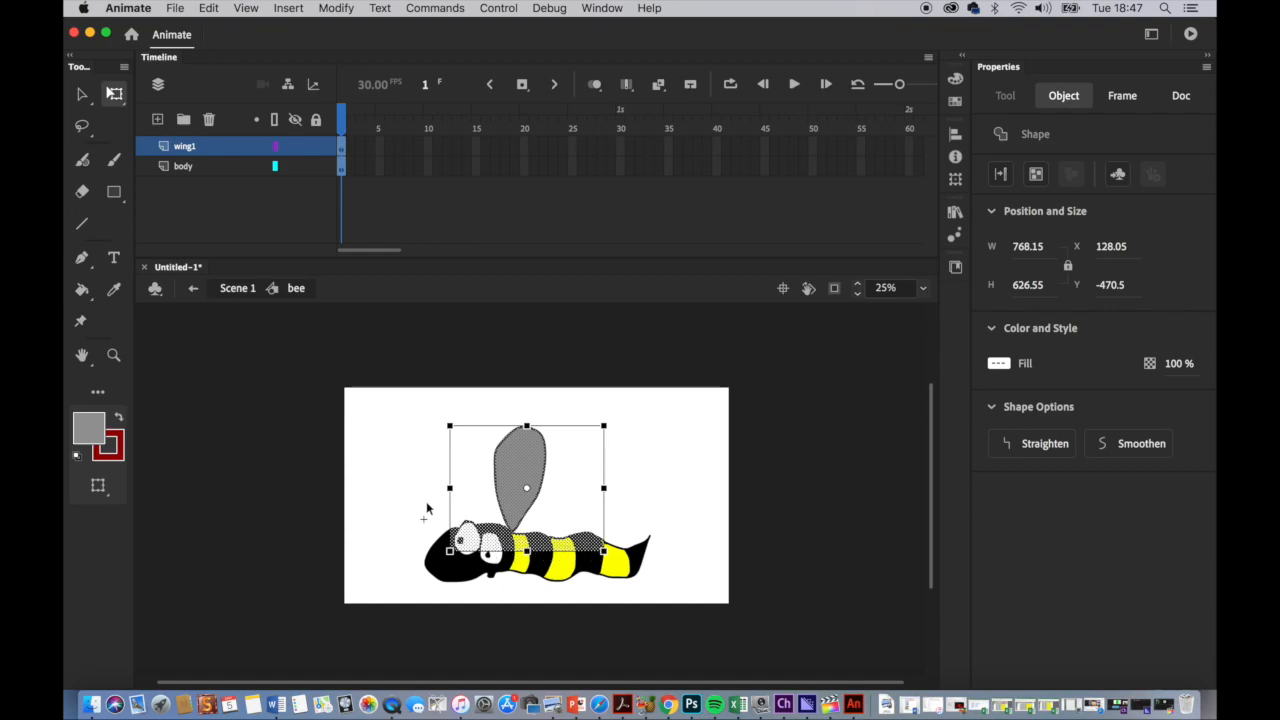
left_click(405, 446)
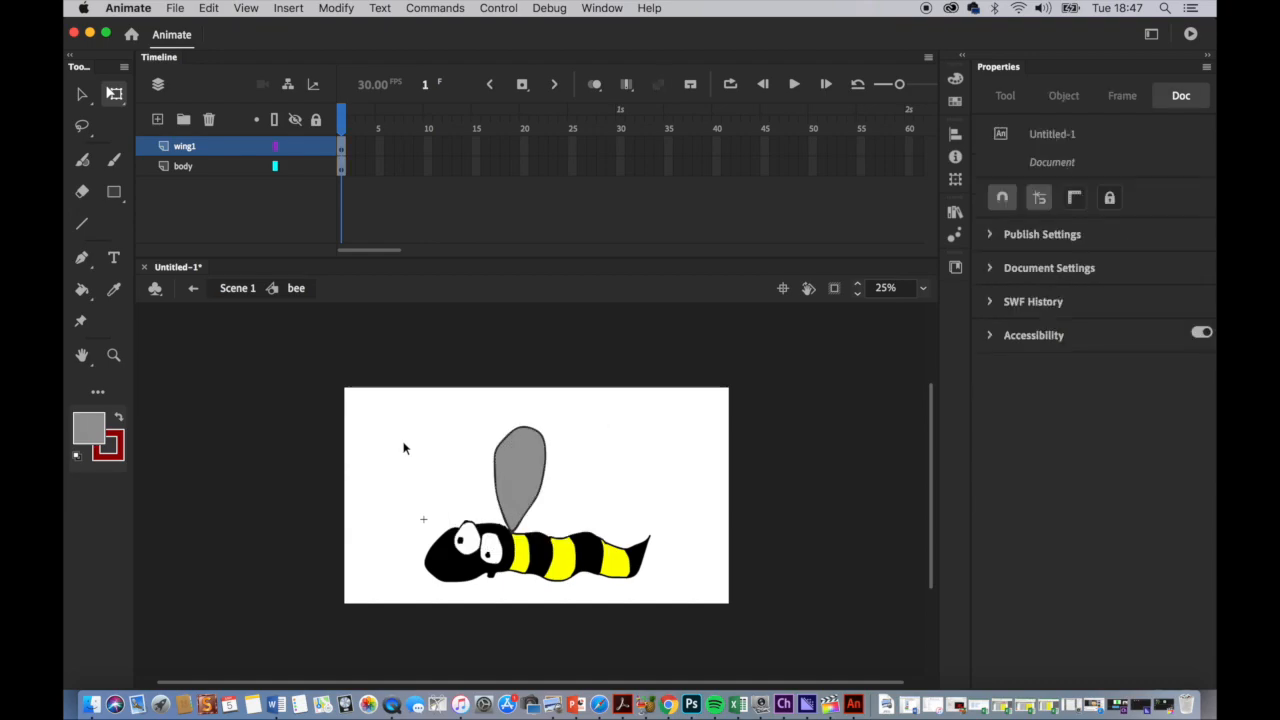
Lock the body layer, then select the whole wing and copy it
left_click(315, 169)
left_click_drag(435, 399, 614, 580)
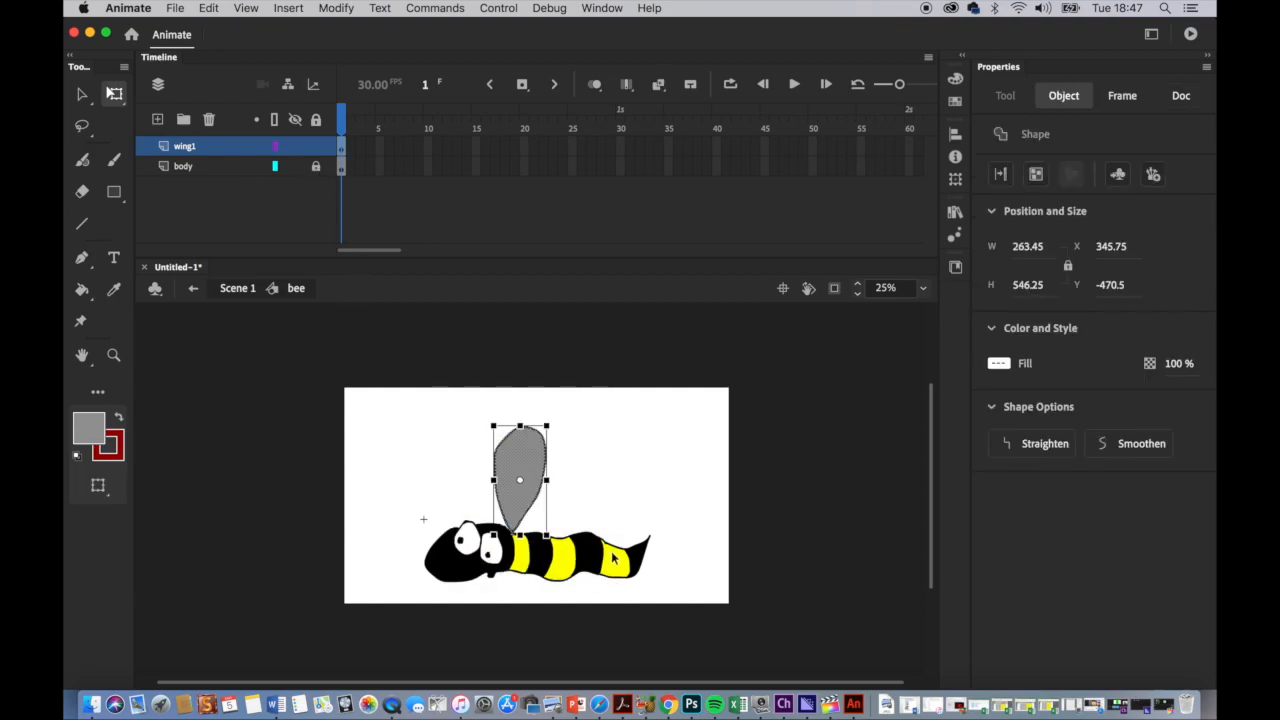
left_click(206, 11)
left_click(222, 84)
Add a new layer above wing1 and name it wing2
left_click(158, 120)
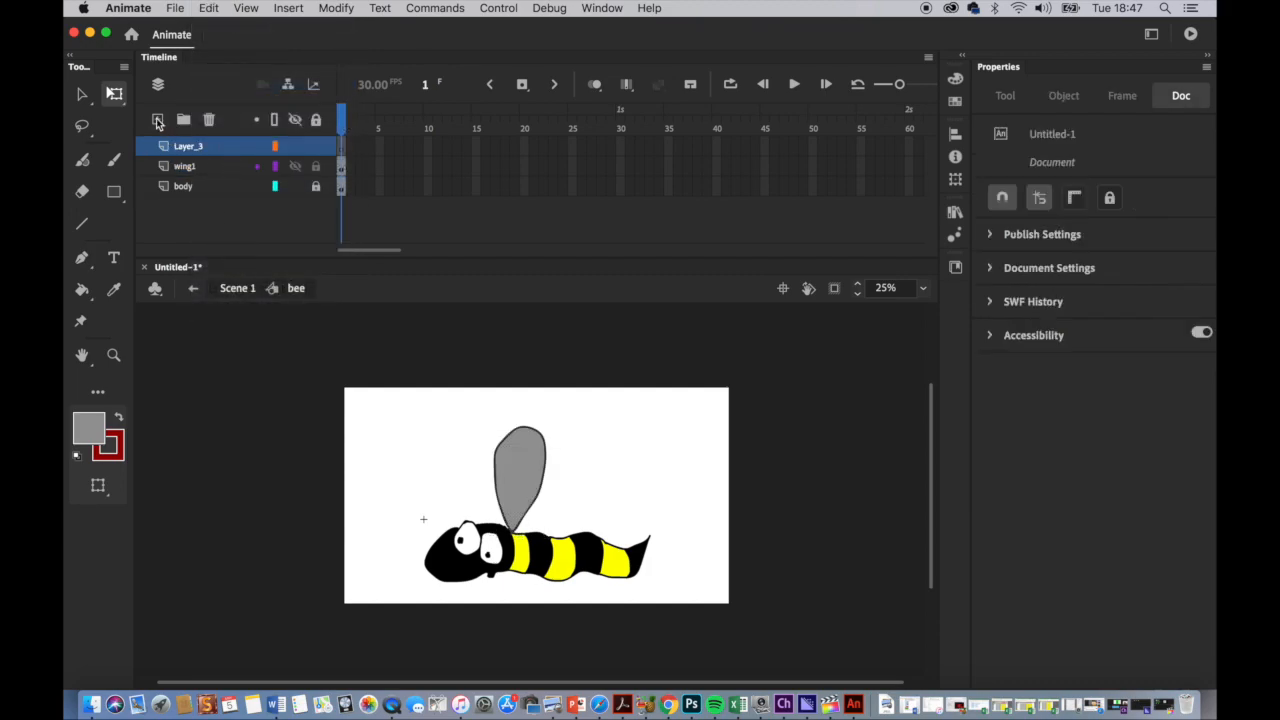
left_click(188, 149)
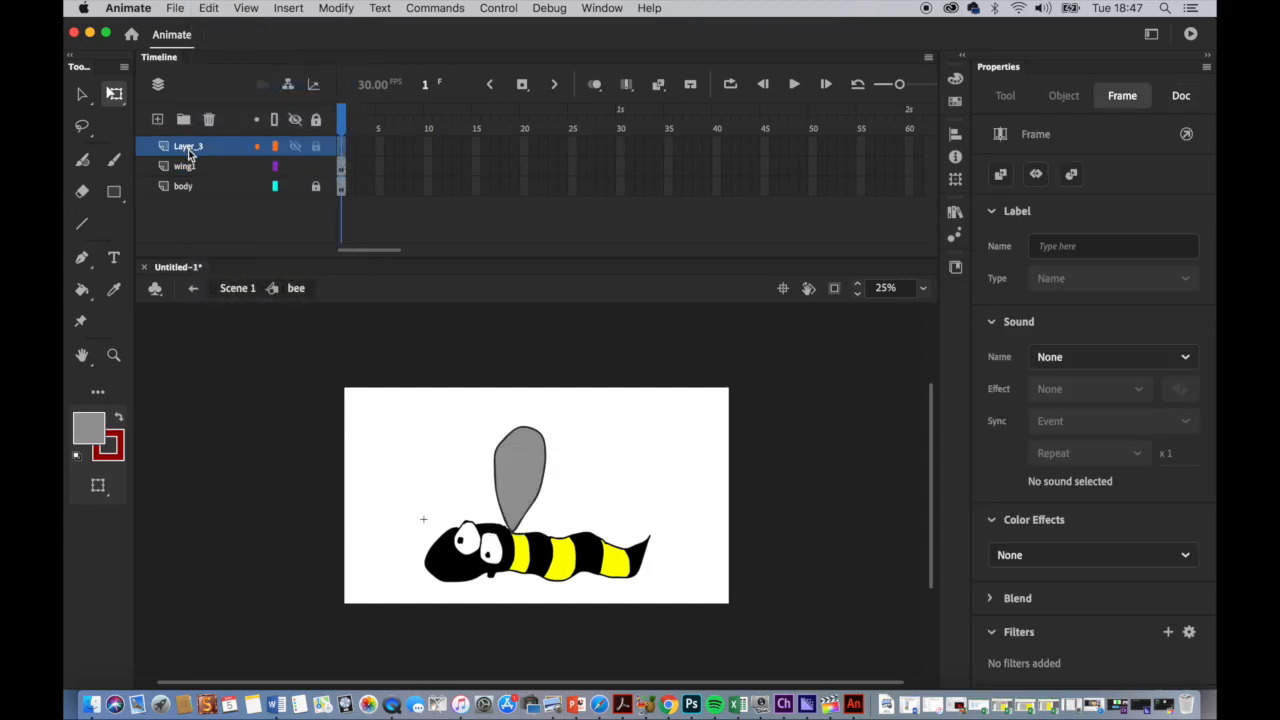
double_click(188, 149)
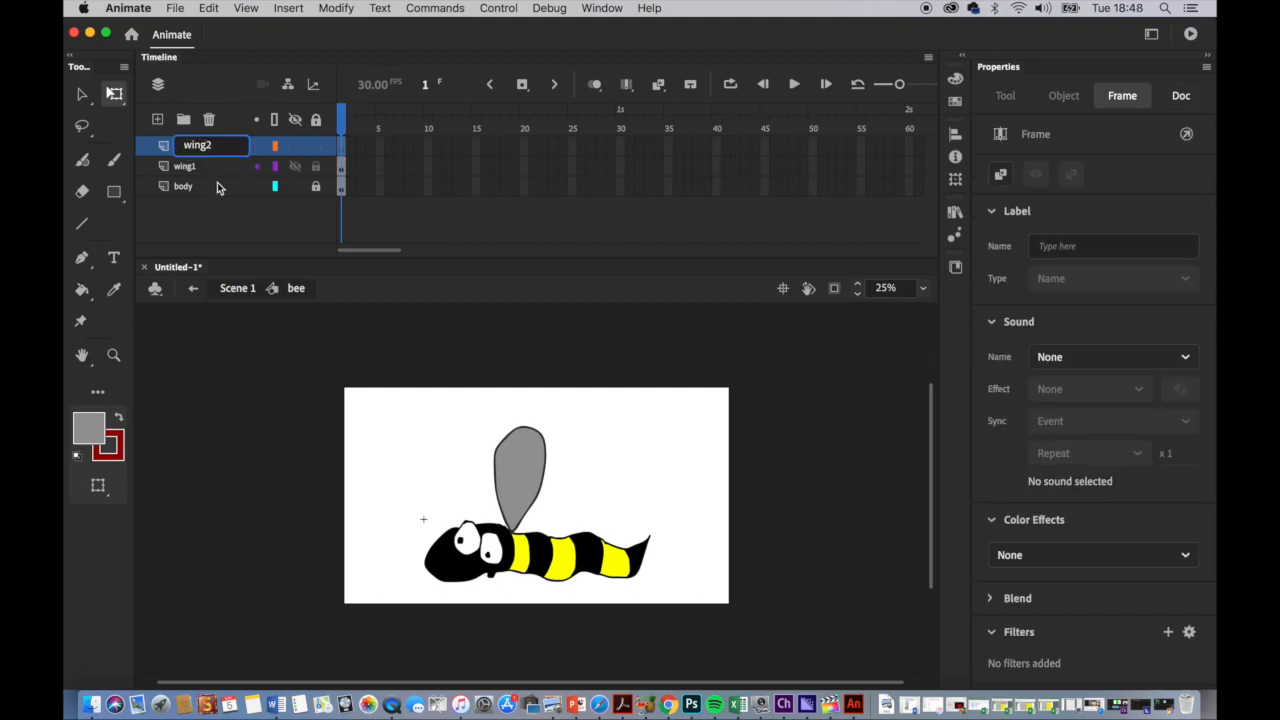
key("Return")
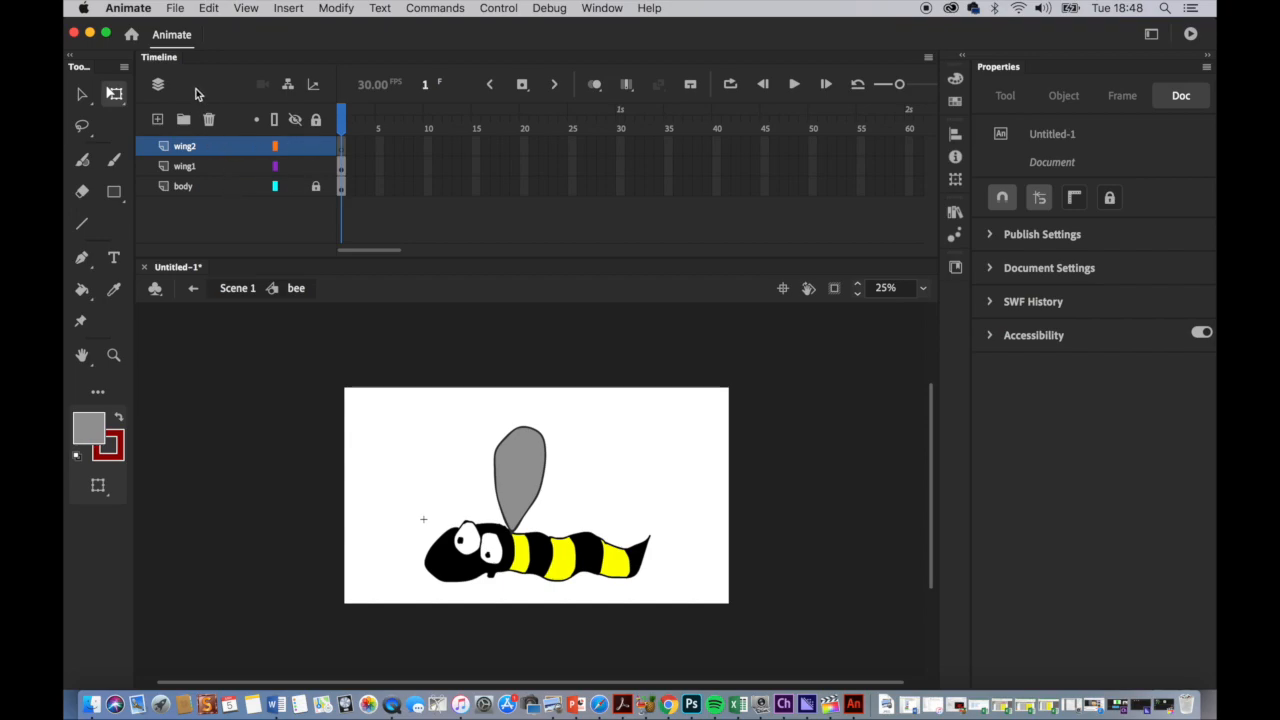
Paste the copied wing in place on the wing2 layer and move it towards the tail, to about X 710
left_click(208, 8)
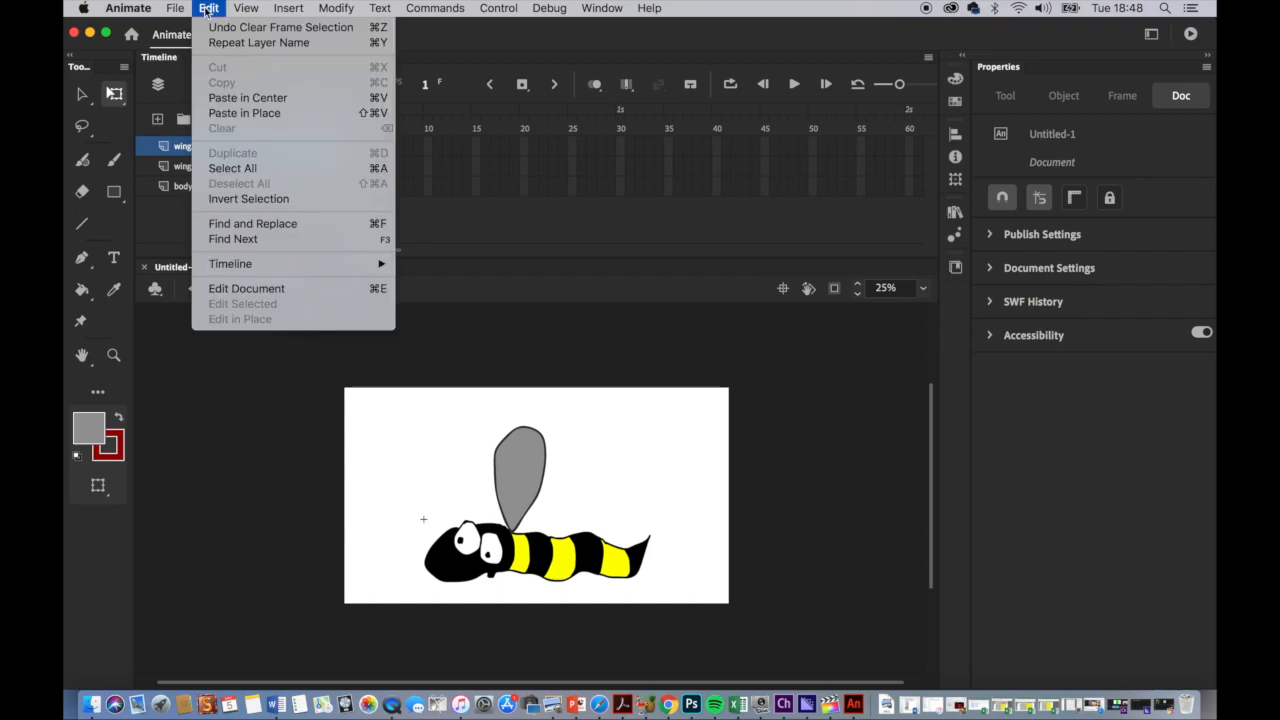
left_click(244, 113)
left_click_drag(525, 453, 597, 449)
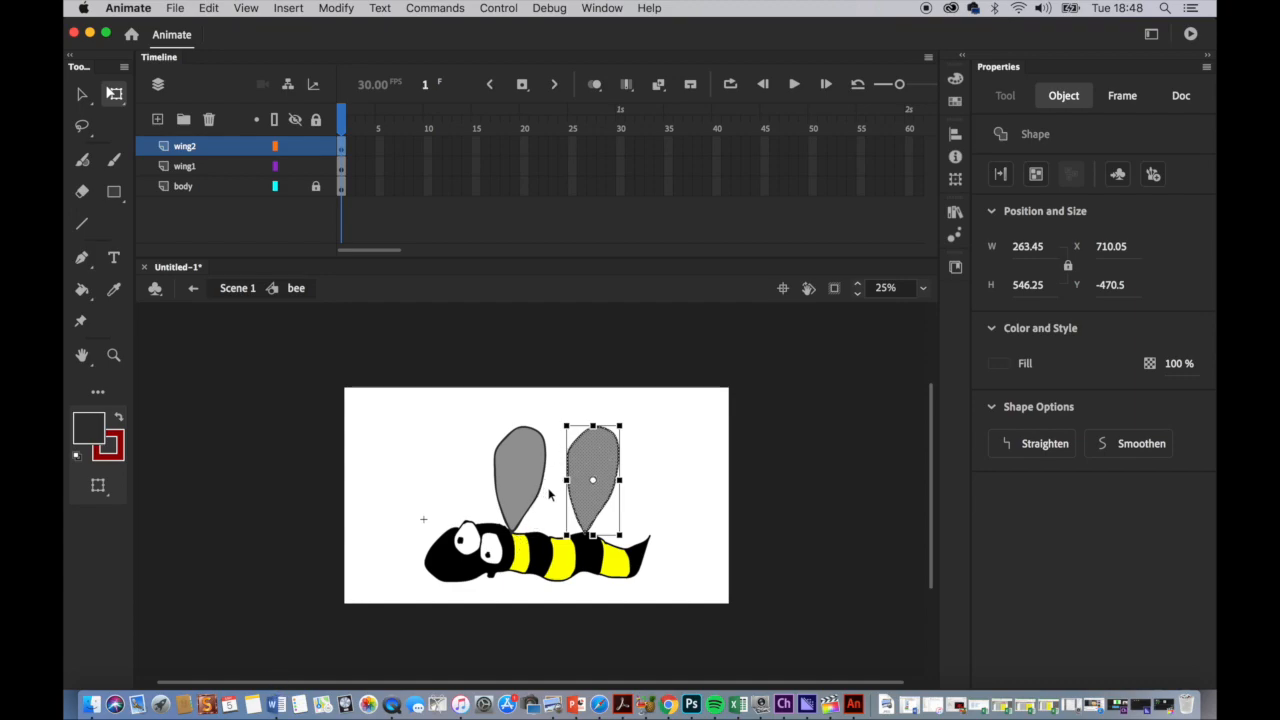
Place the wing copy's pivot at its pointed base, move it back over the first wing and rotate it clockwise towards the tail
left_click_drag(608, 461, 603, 460)
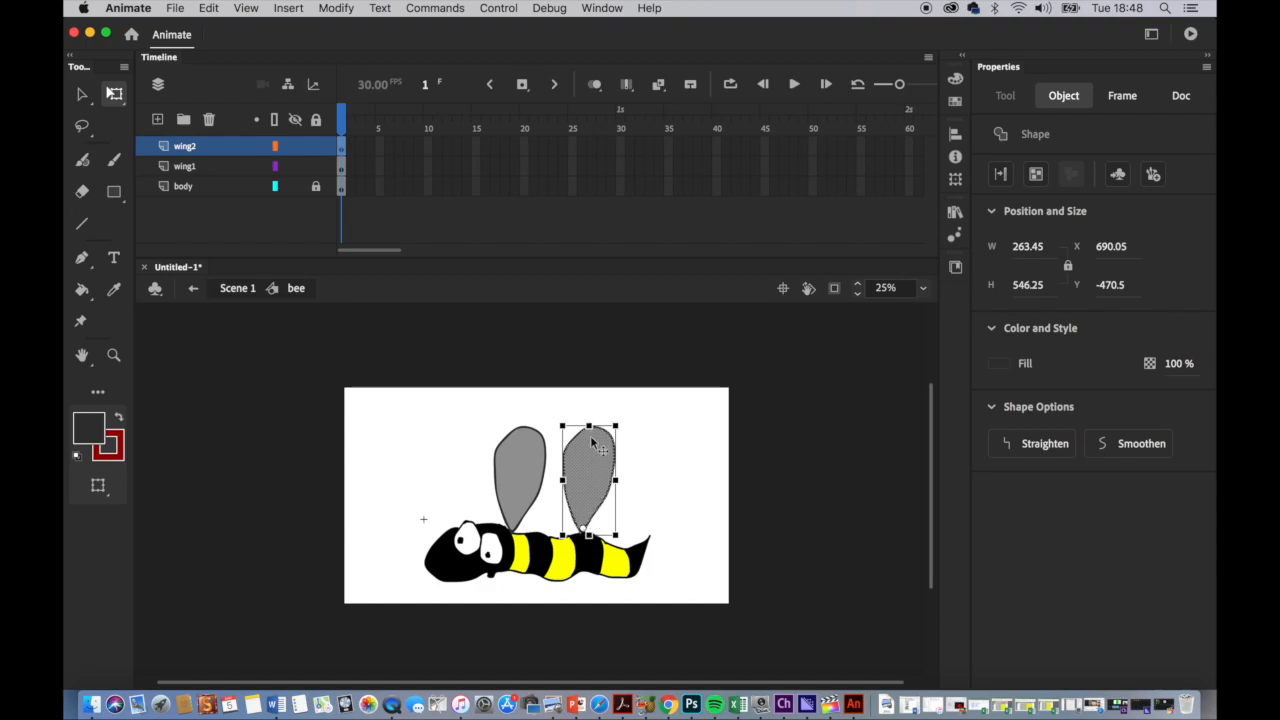
left_click_drag(593, 474, 518, 480)
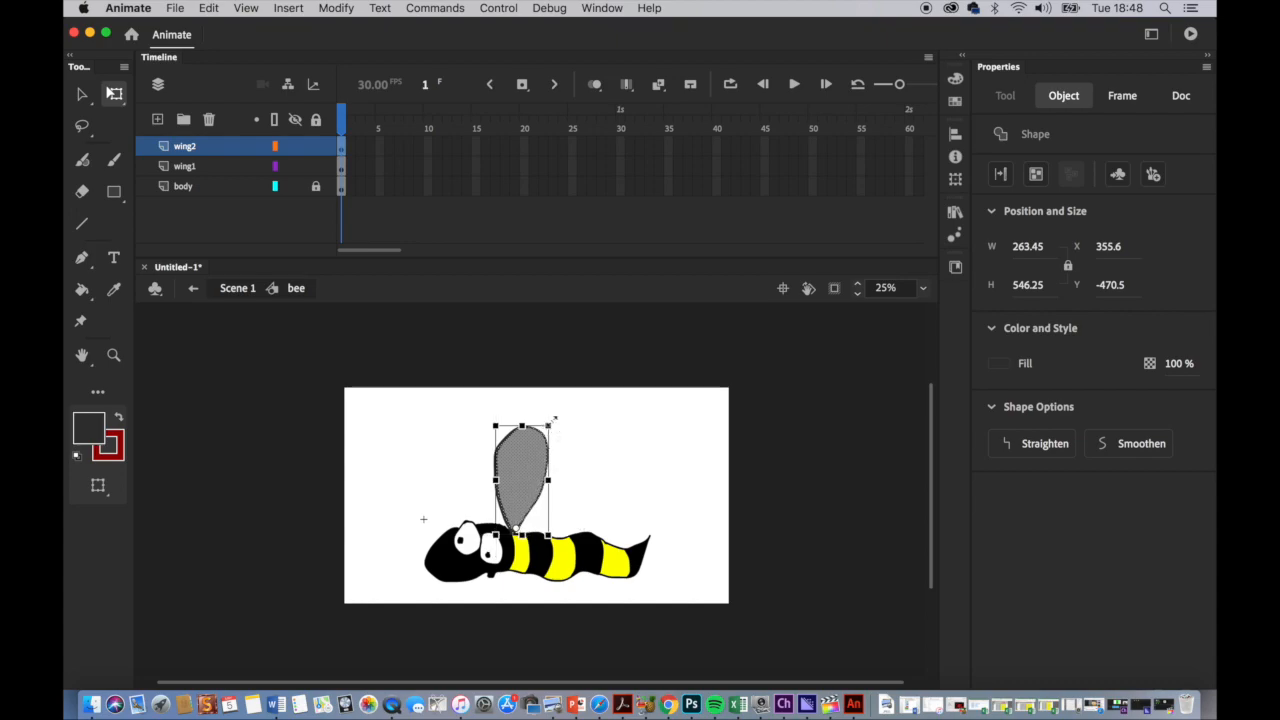
left_click_drag(562, 438, 543, 510)
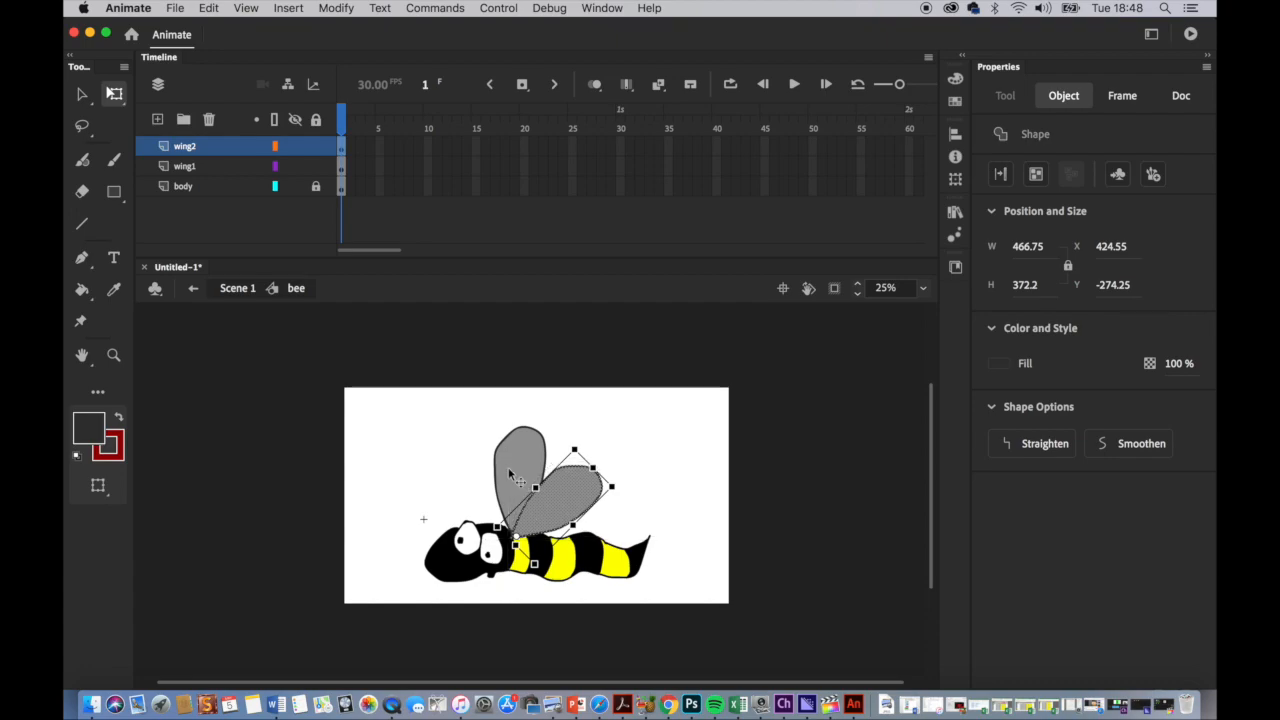
Rotate the wing1 wing slightly counter-clockwise towards the head, pivoting at its pointed base
left_click(518, 487)
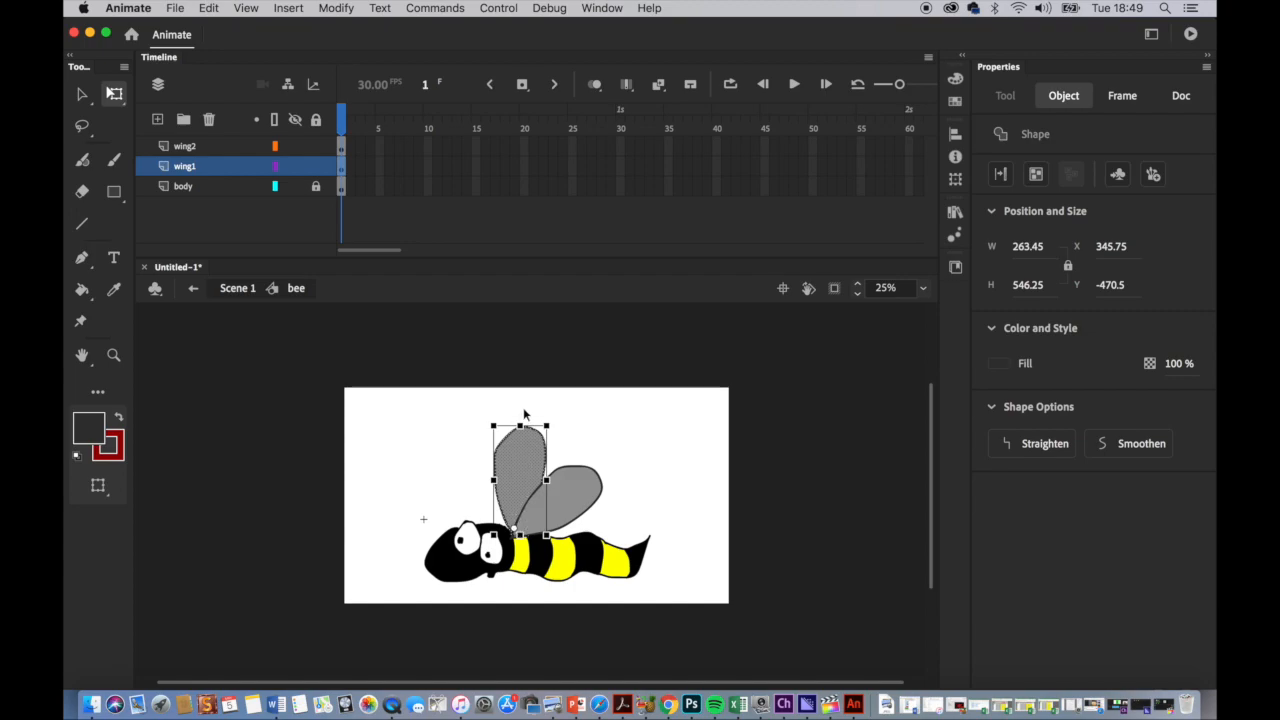
left_click_drag(551, 425, 521, 420)
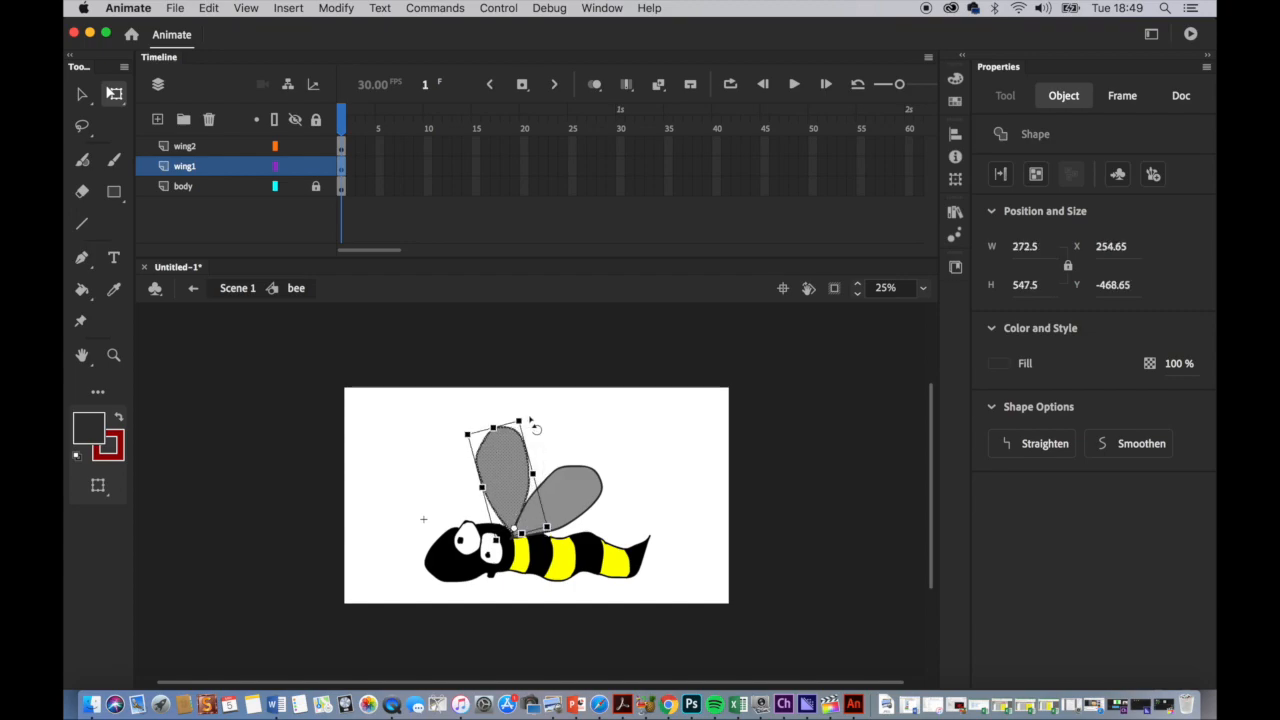
left_click(640, 466)
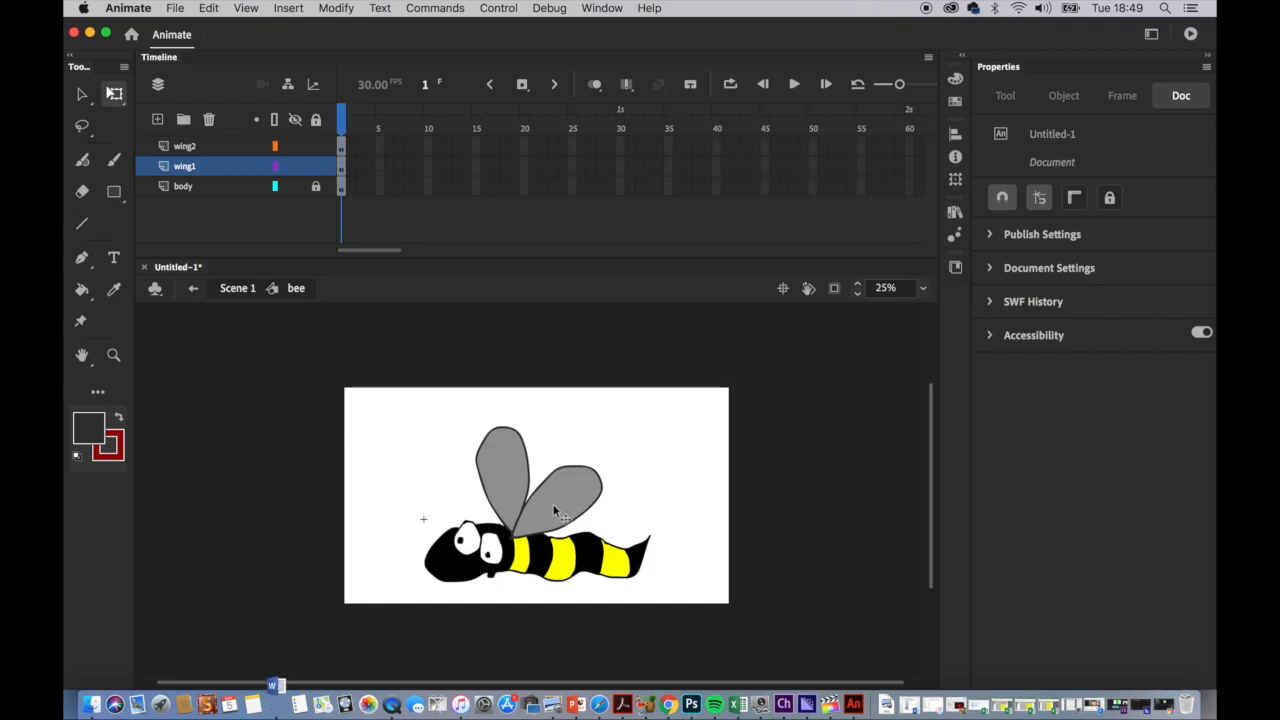
Move the wing1 layer beneath the body layer and shift its wing slightly towards the head, to about X 235, Y -465
left_click_drag(236, 171, 237, 197)
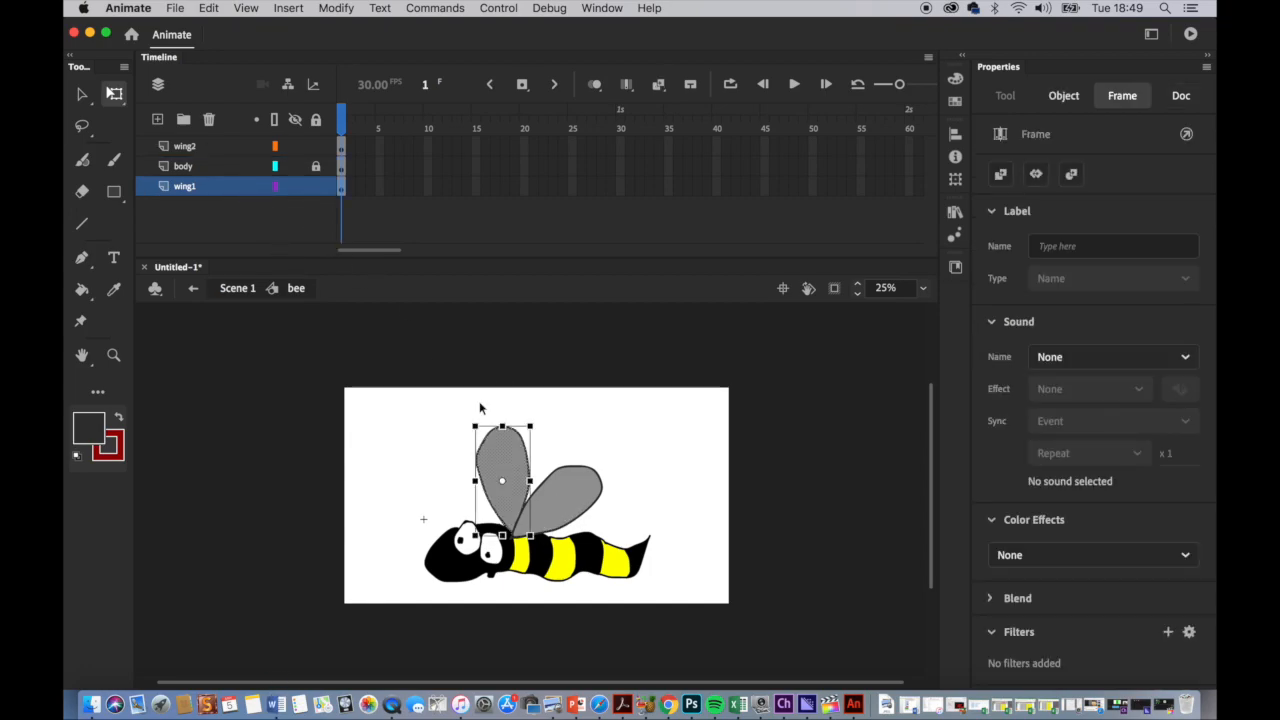
left_click(516, 460)
left_click_drag(516, 460, 511, 461)
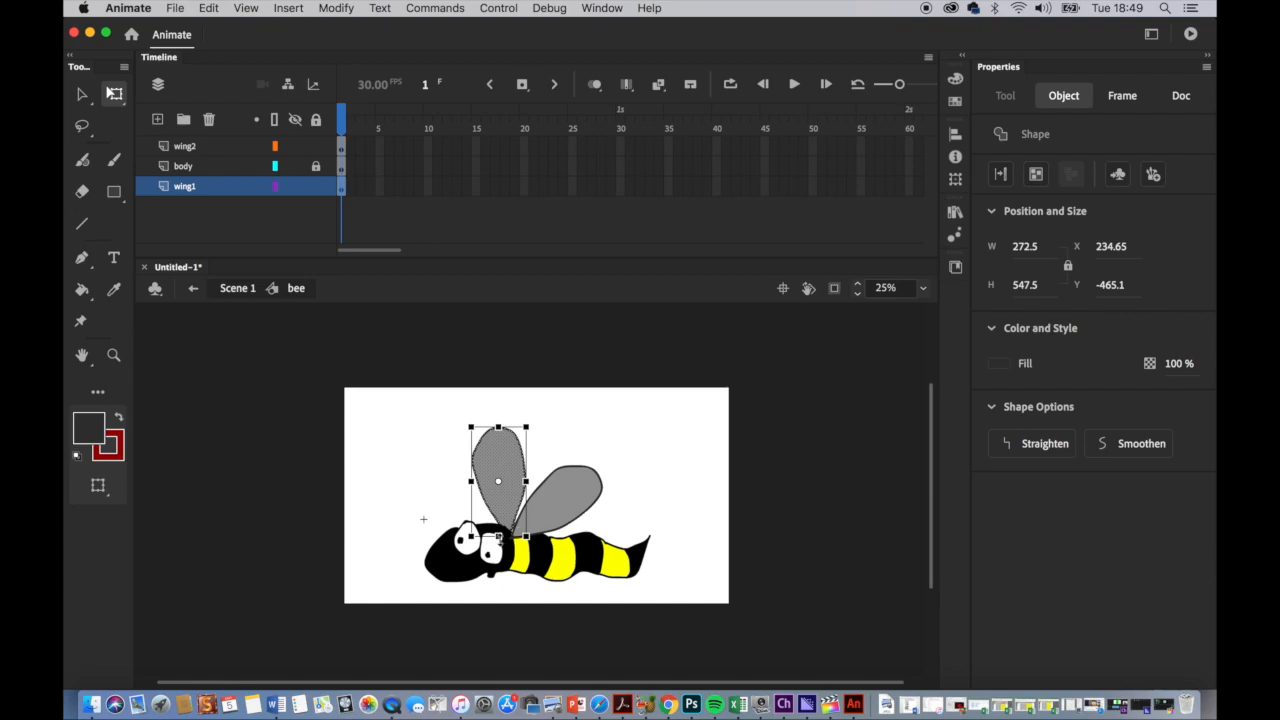
left_click(687, 460)
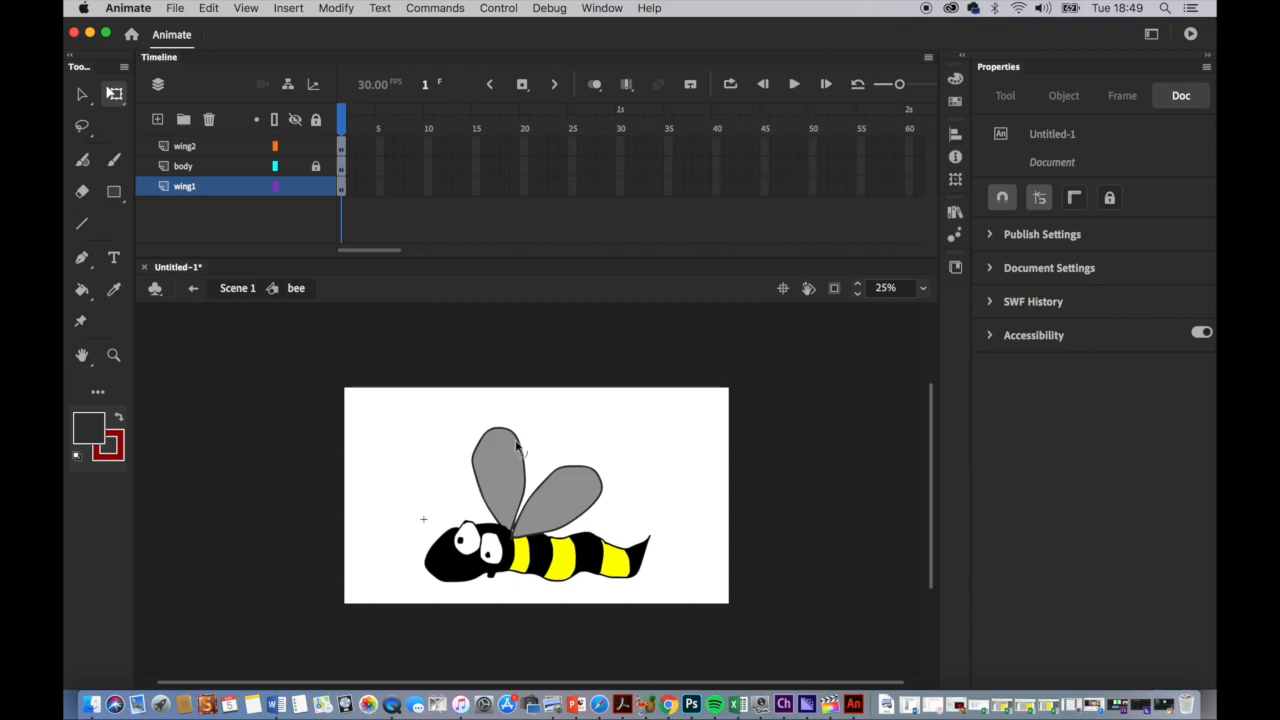
Return to Scene 1, reopen the bee symbol for editing, and select the artwork in frame 1 of the unlocked body layer
left_click(245, 289)
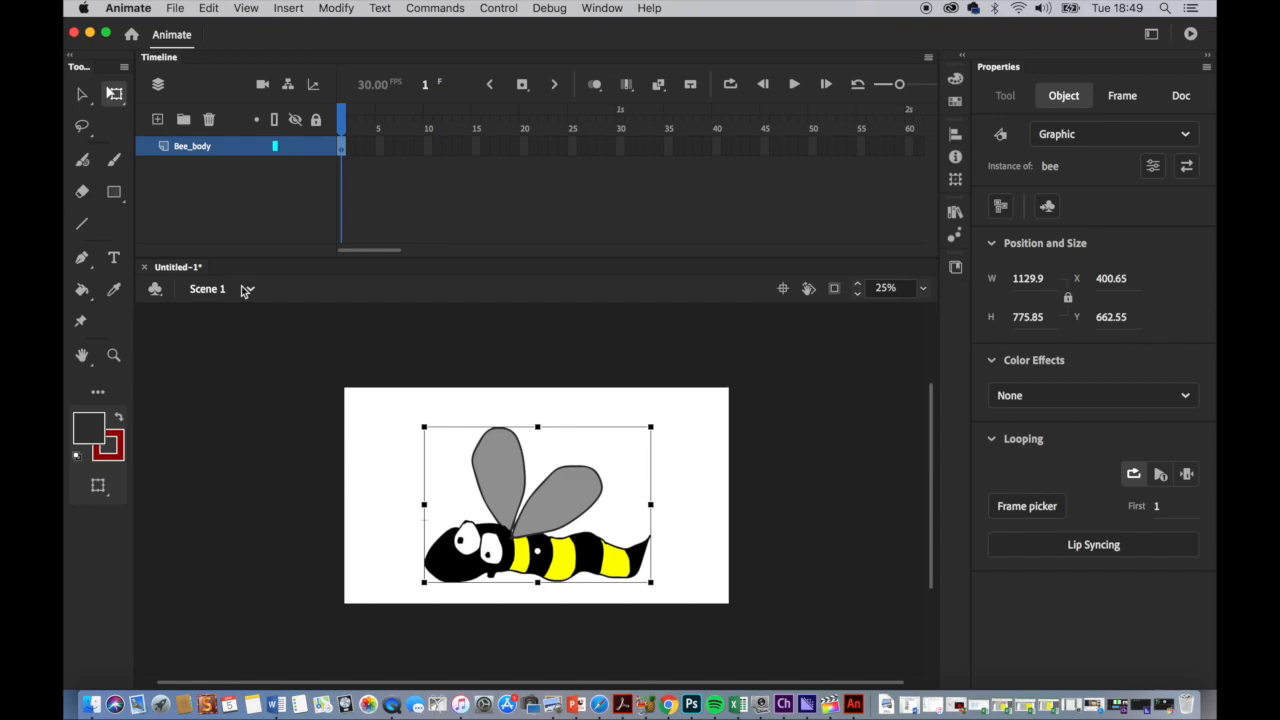
double_click(522, 560)
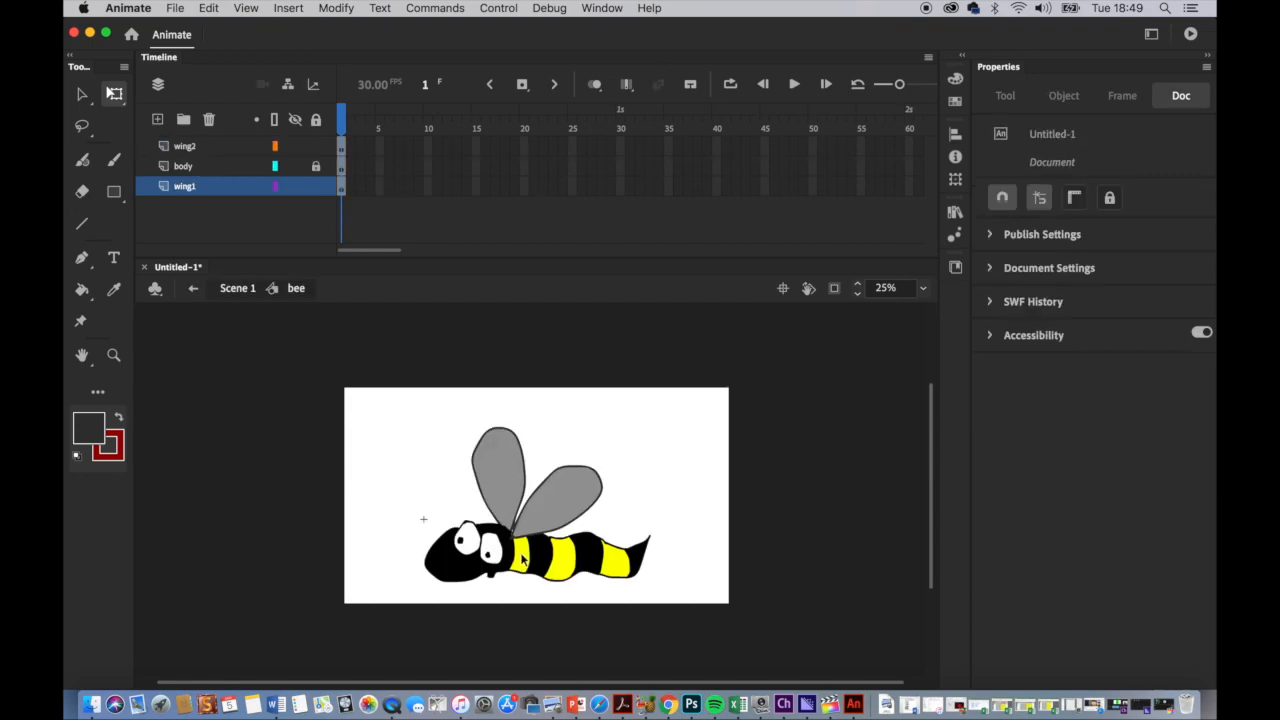
left_click(341, 170)
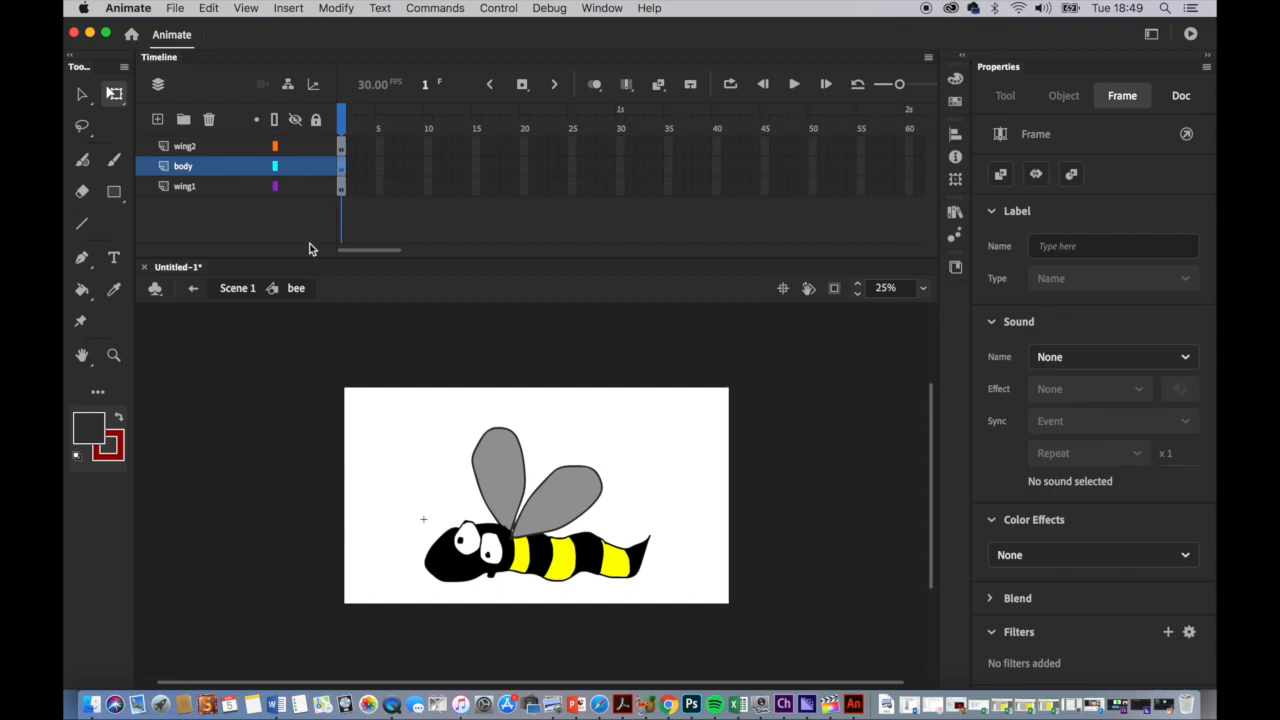
left_click(341, 174)
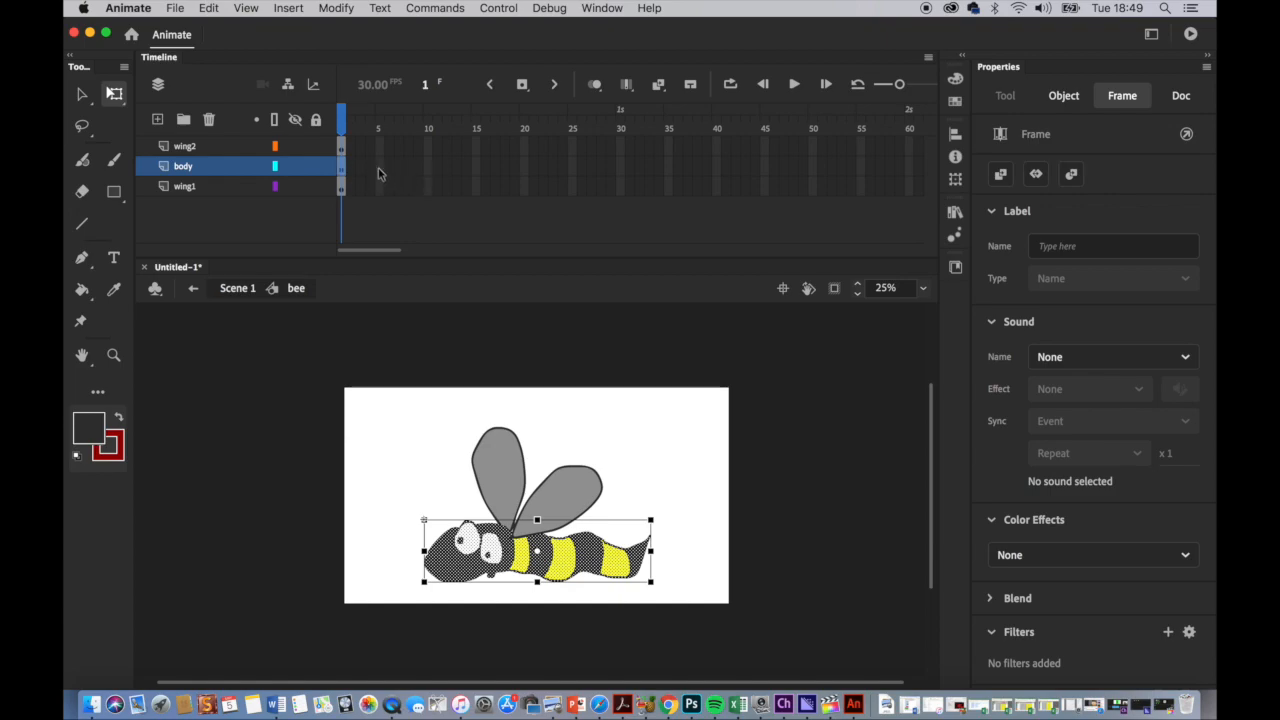
Insert a keyframe at frame 4 of the body layer
left_click(380, 168)
left_click(370, 170)
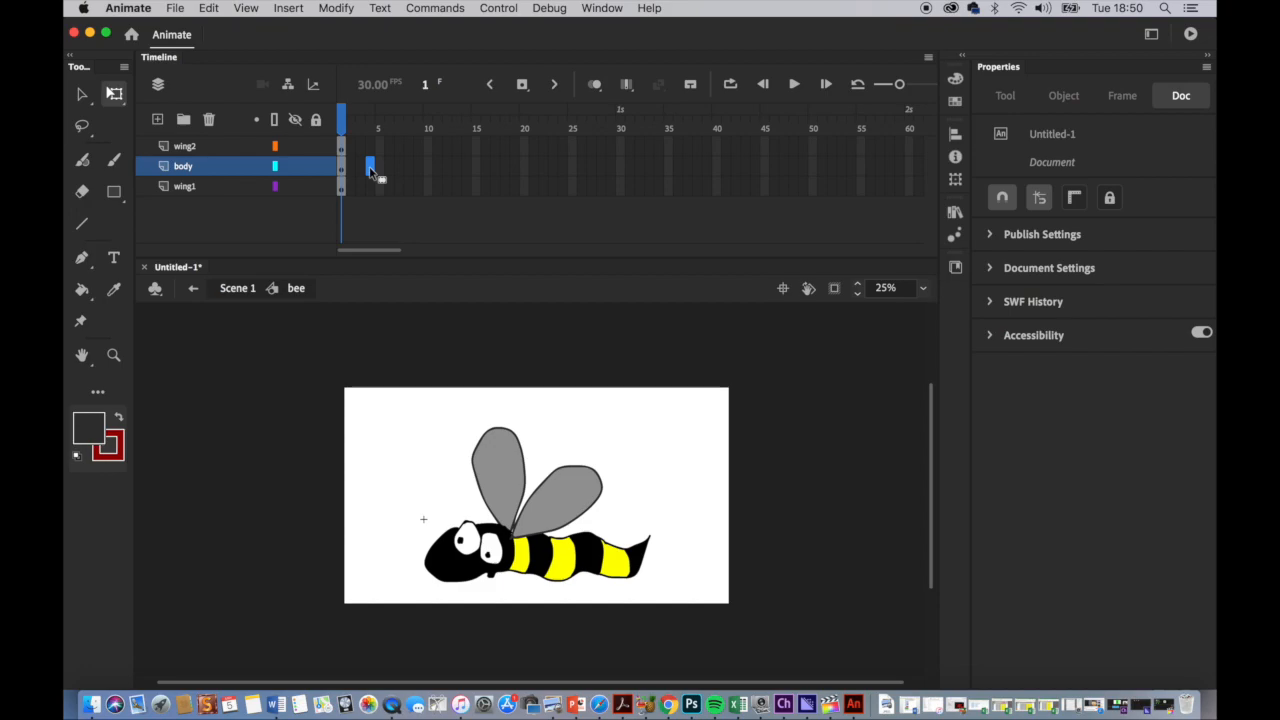
left_click_drag(377, 170, 369, 174)
key("Escape")
right_click(369, 168)
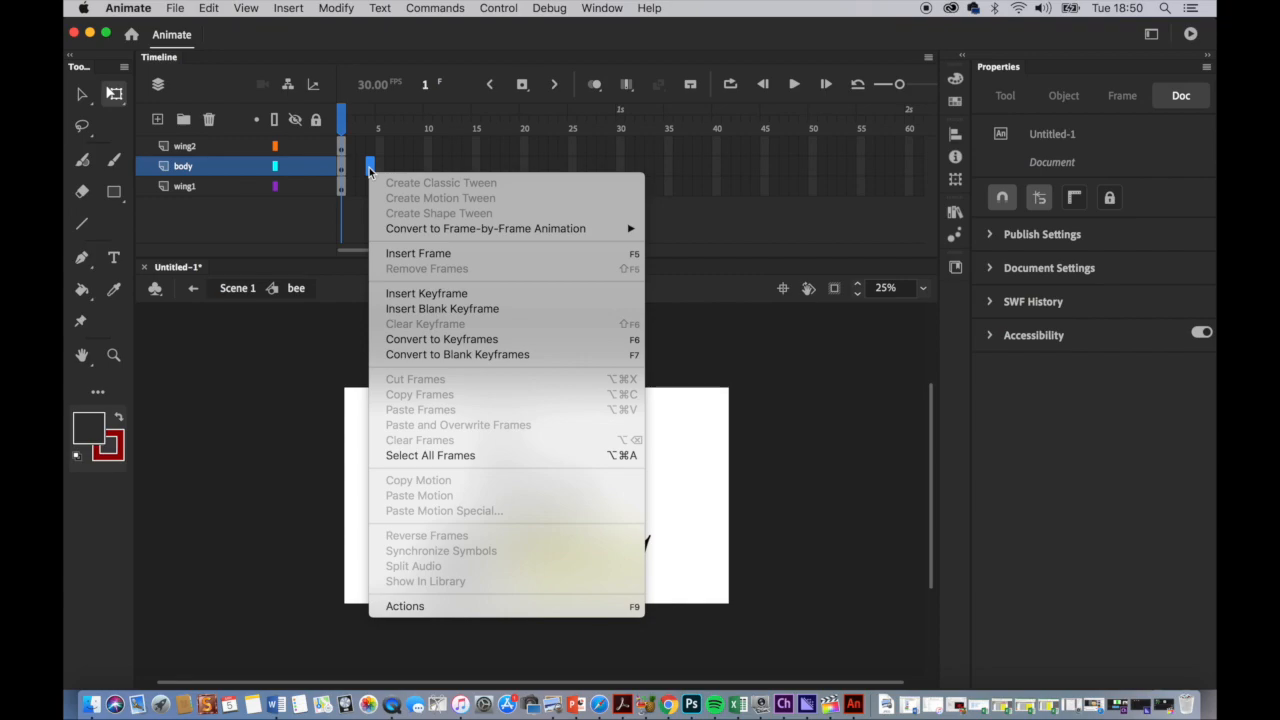
left_click(418, 295)
left_click_drag(378, 137, 350, 162)
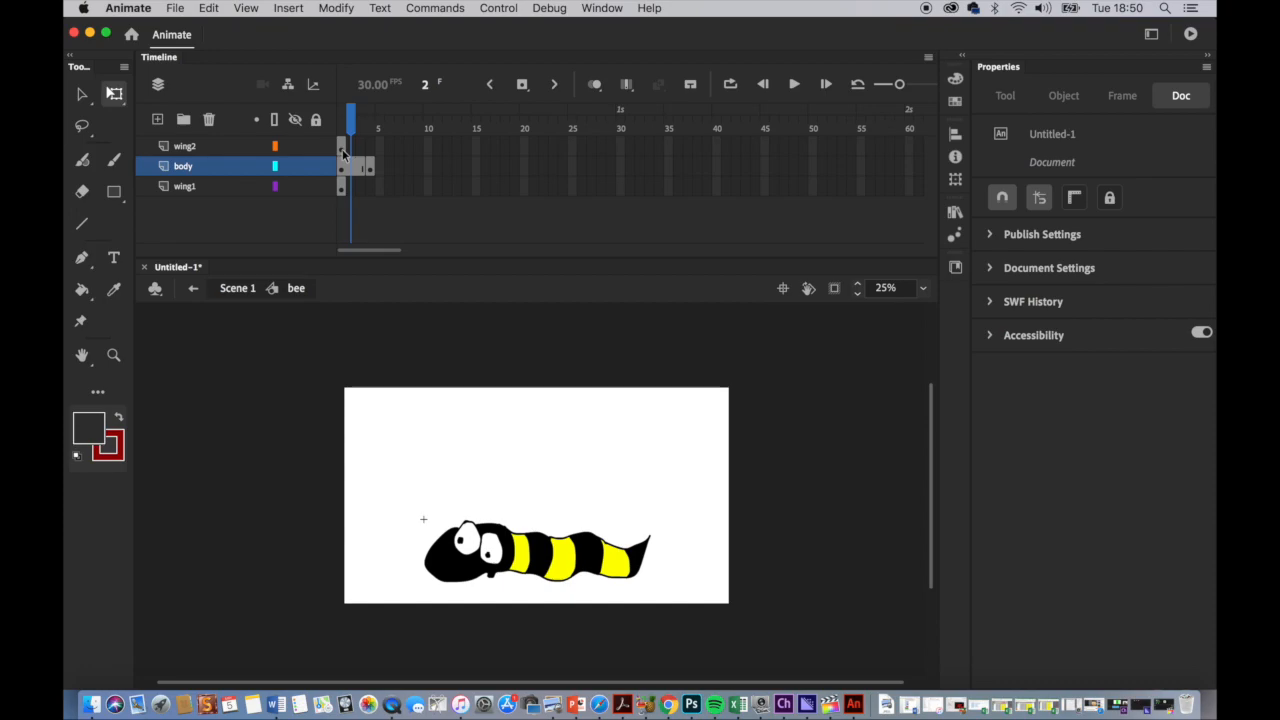
Copy the wing2 wing from frame 1 and insert a blank keyframe at frame 2 of the wing2 layer
left_click(343, 152)
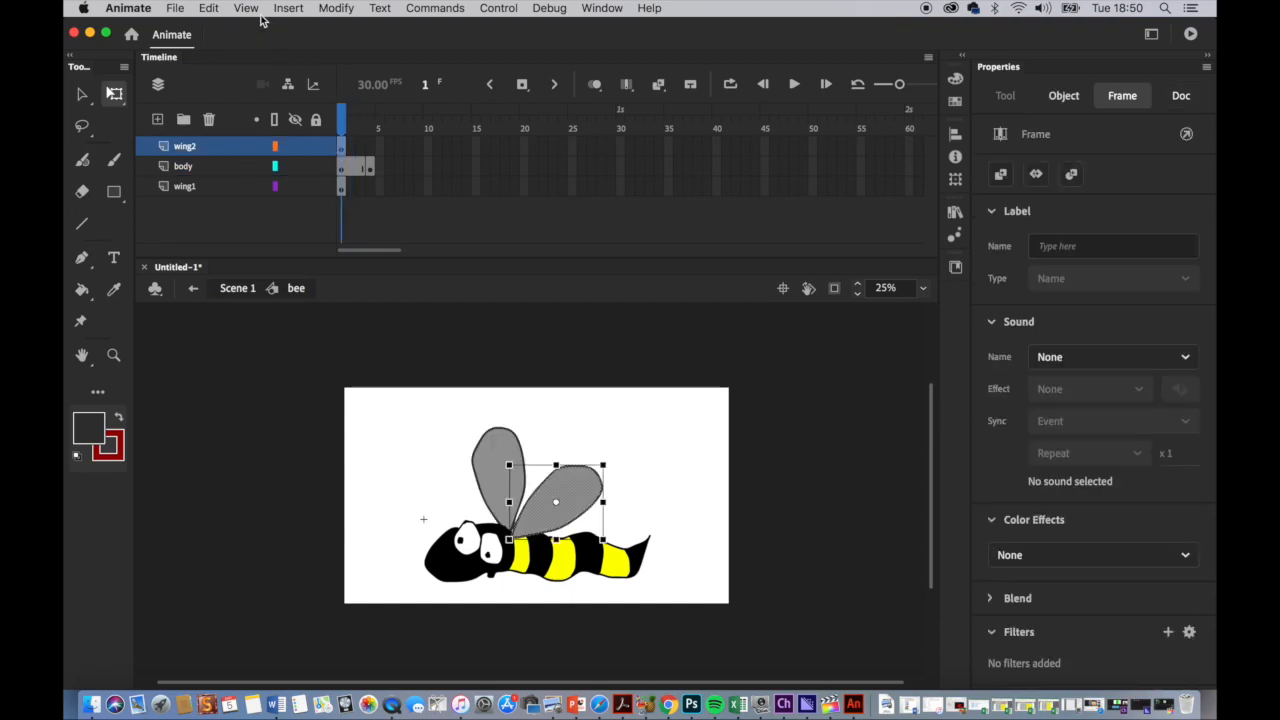
left_click(208, 9)
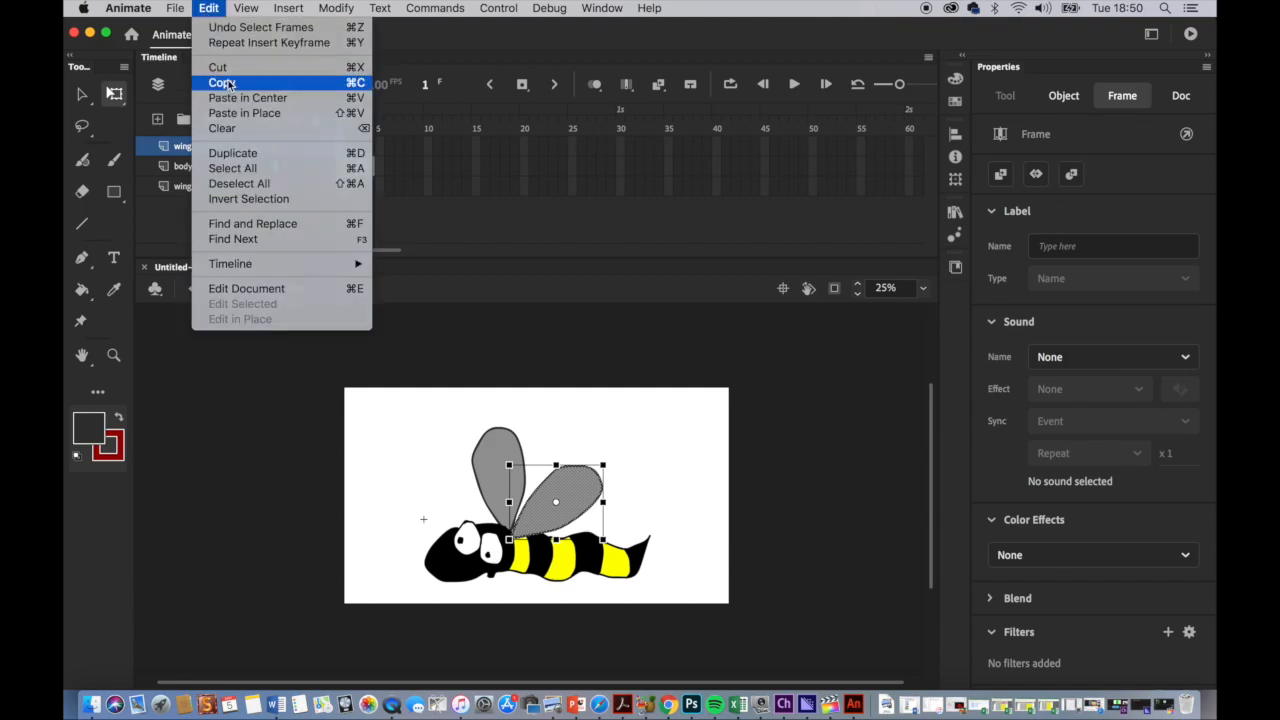
left_click(224, 83)
left_click(350, 148)
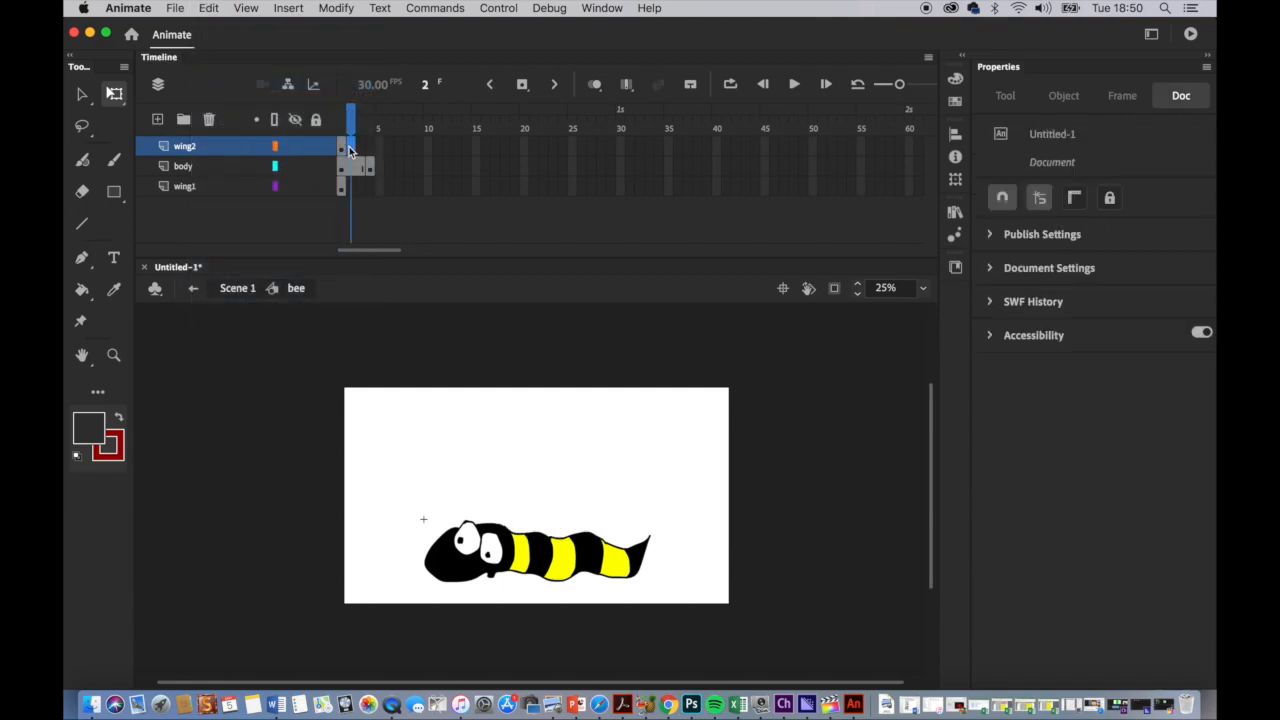
right_click(349, 150)
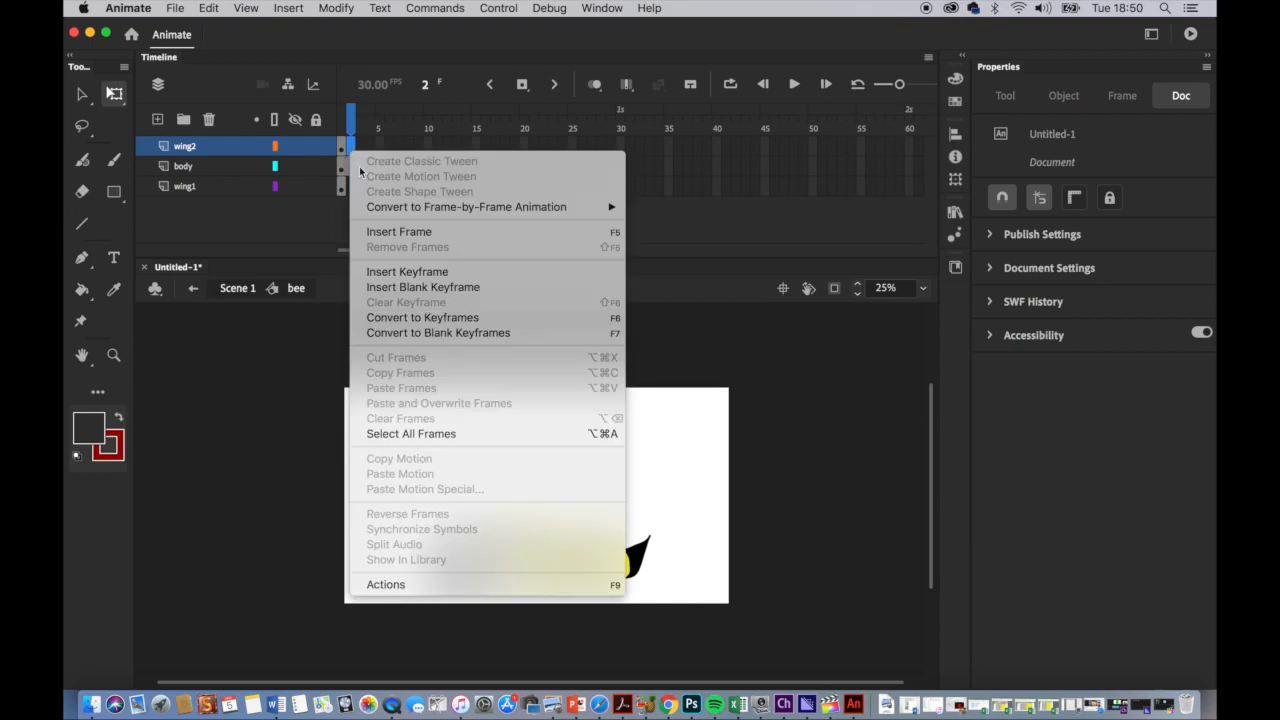
left_click(400, 288)
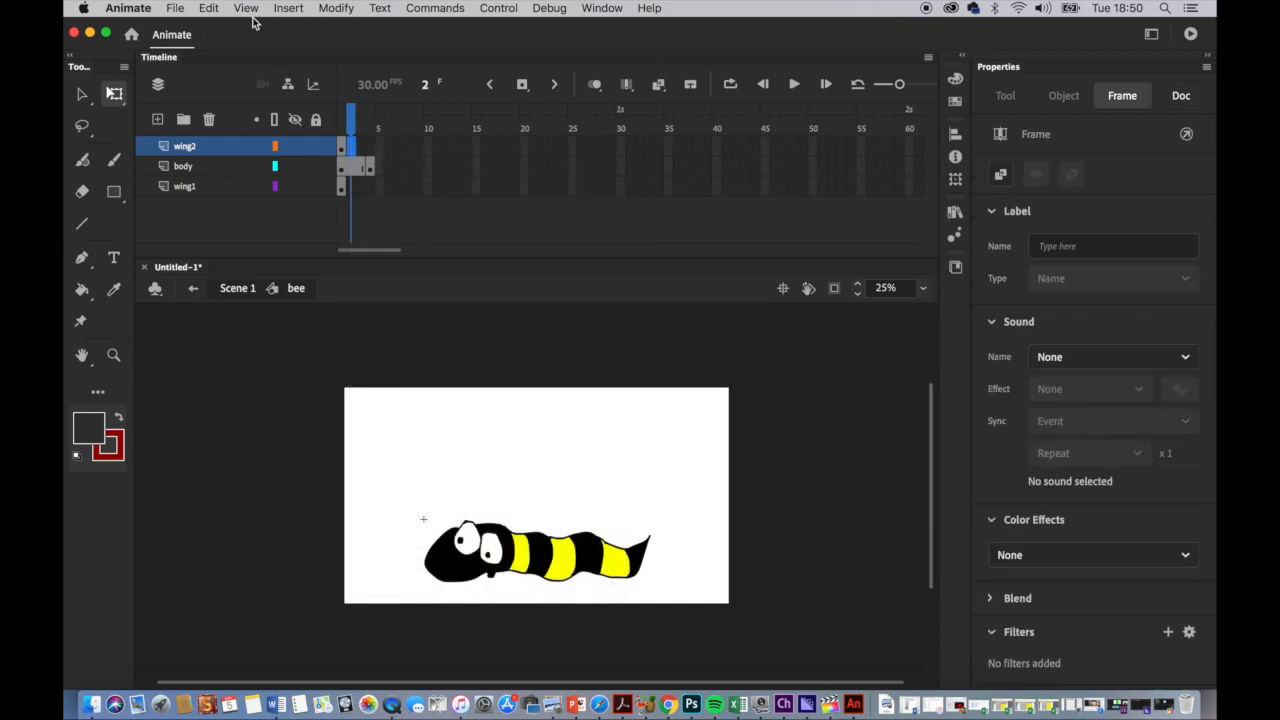
Paste the wing in place on frame 2 of wing2 and rotate it slightly clockwise about its pointed base, to about X 423, Y -198
left_click(208, 8)
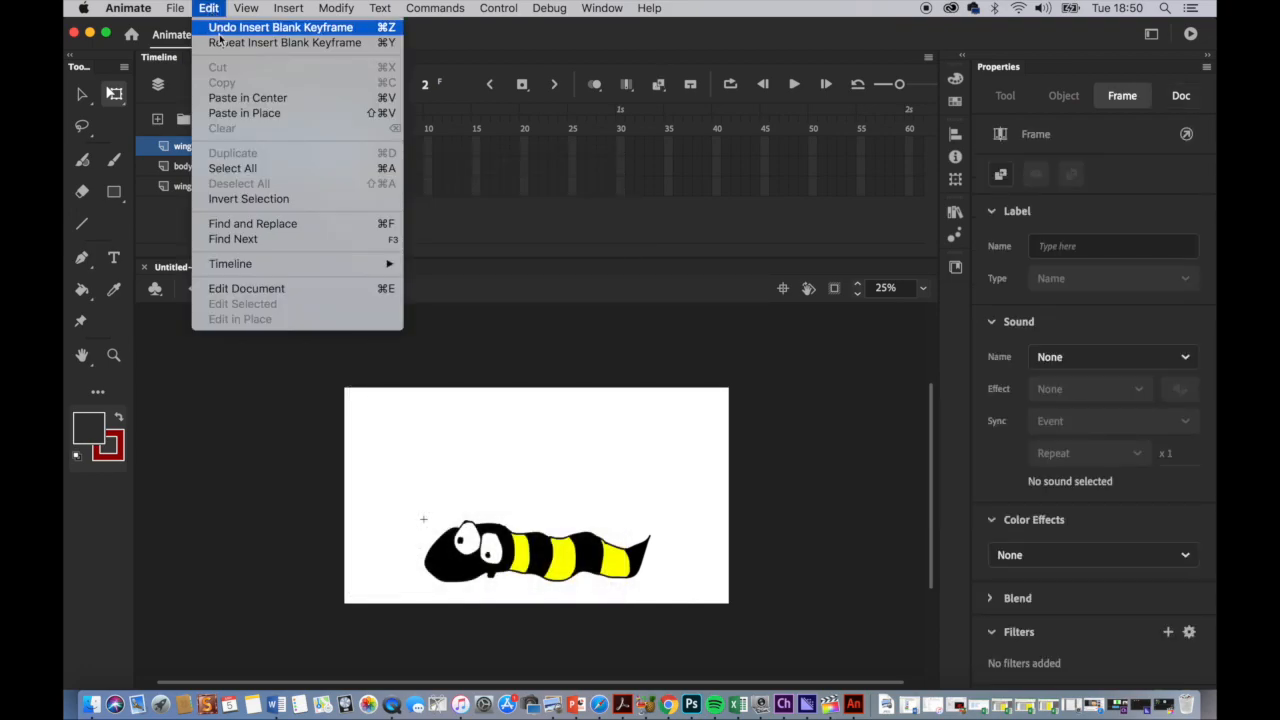
left_click(240, 113)
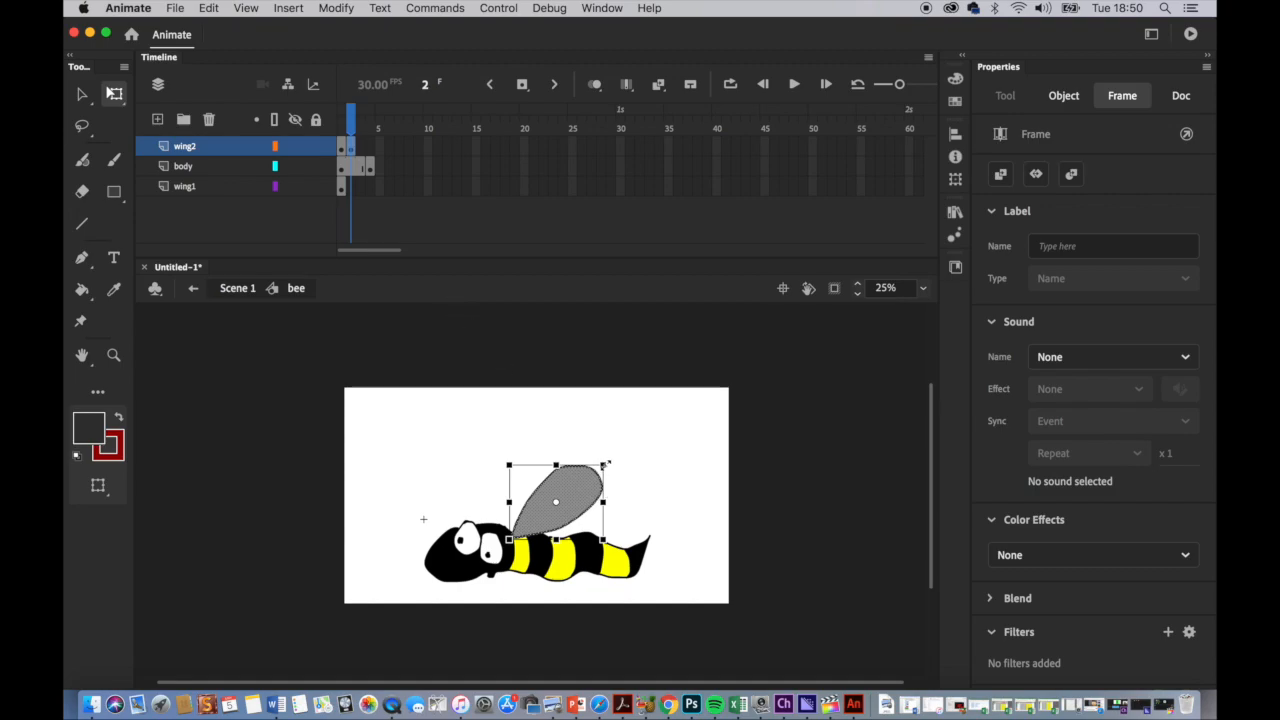
left_click_drag(556, 501, 512, 539)
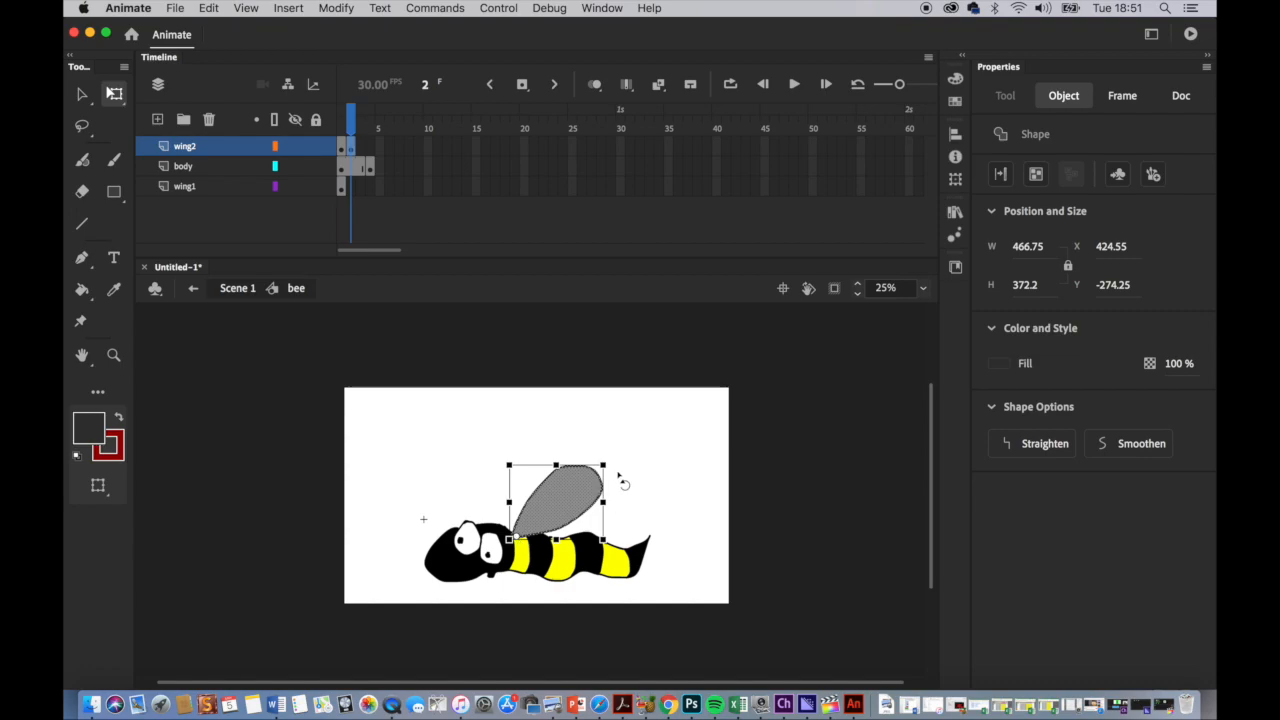
left_click_drag(617, 474, 619, 491)
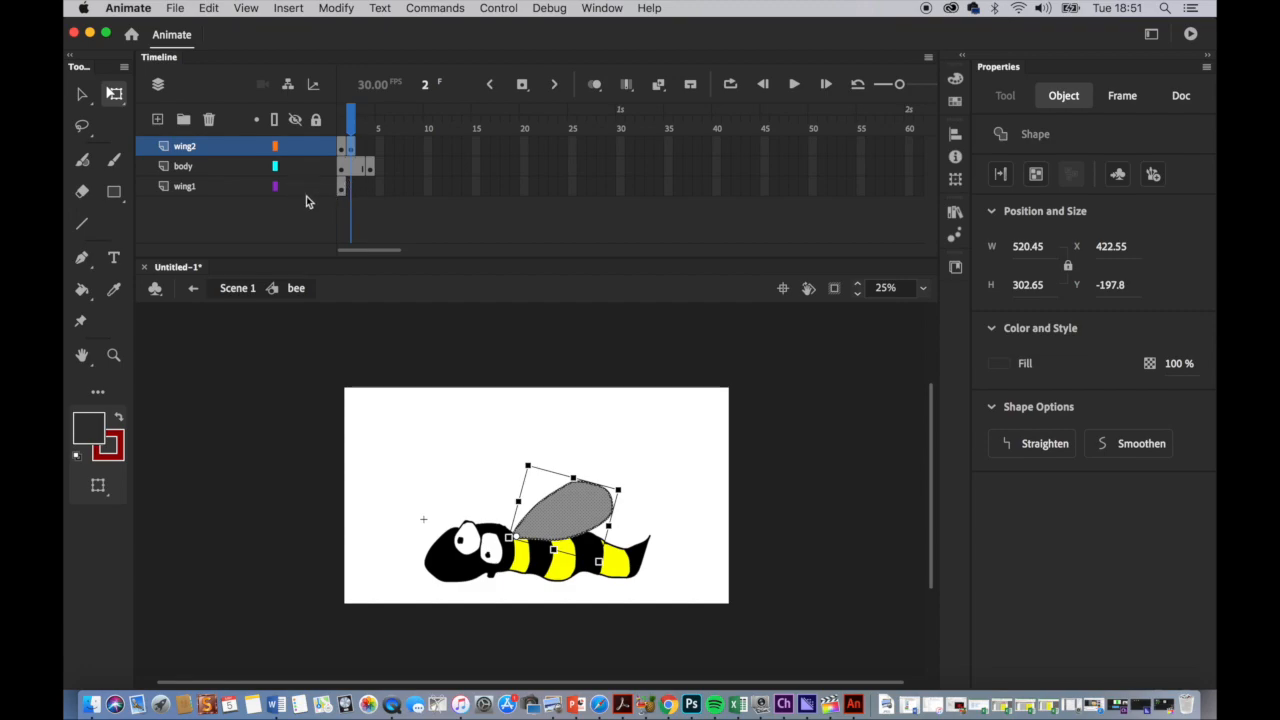
Move the pivot of the wing1 wing in frame 1 to its pointed base and copy the wing
left_click(341, 190)
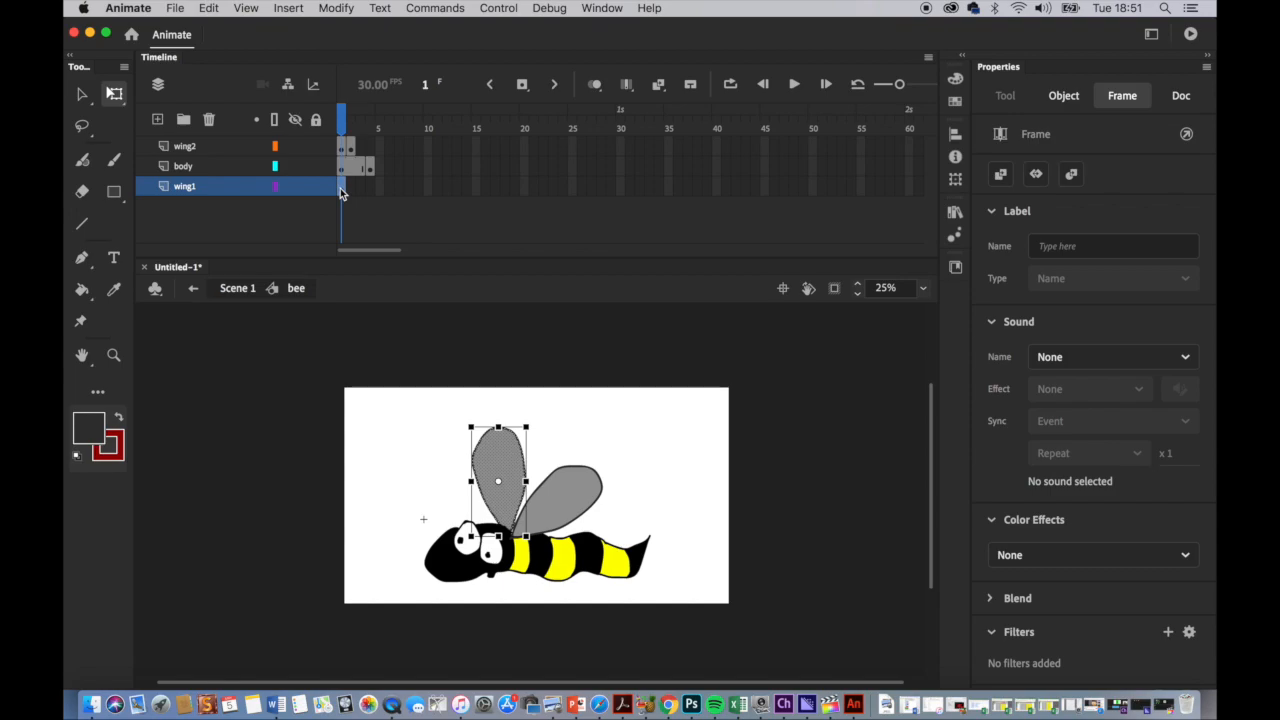
left_click(499, 485)
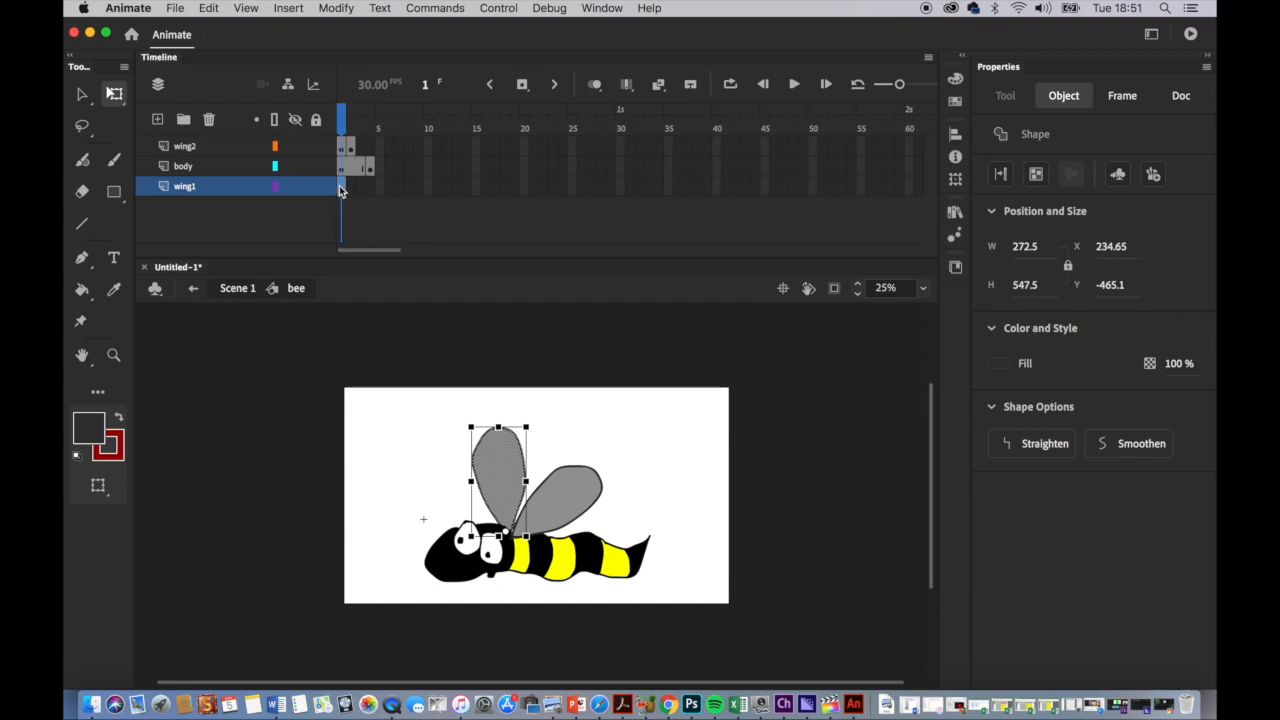
left_click(208, 8)
left_click(232, 82)
Paste the wing in place into a blank keyframe at frame 2 of wing1 and rotate it counter-clockwise to about X 174, Y -453
left_click(350, 190)
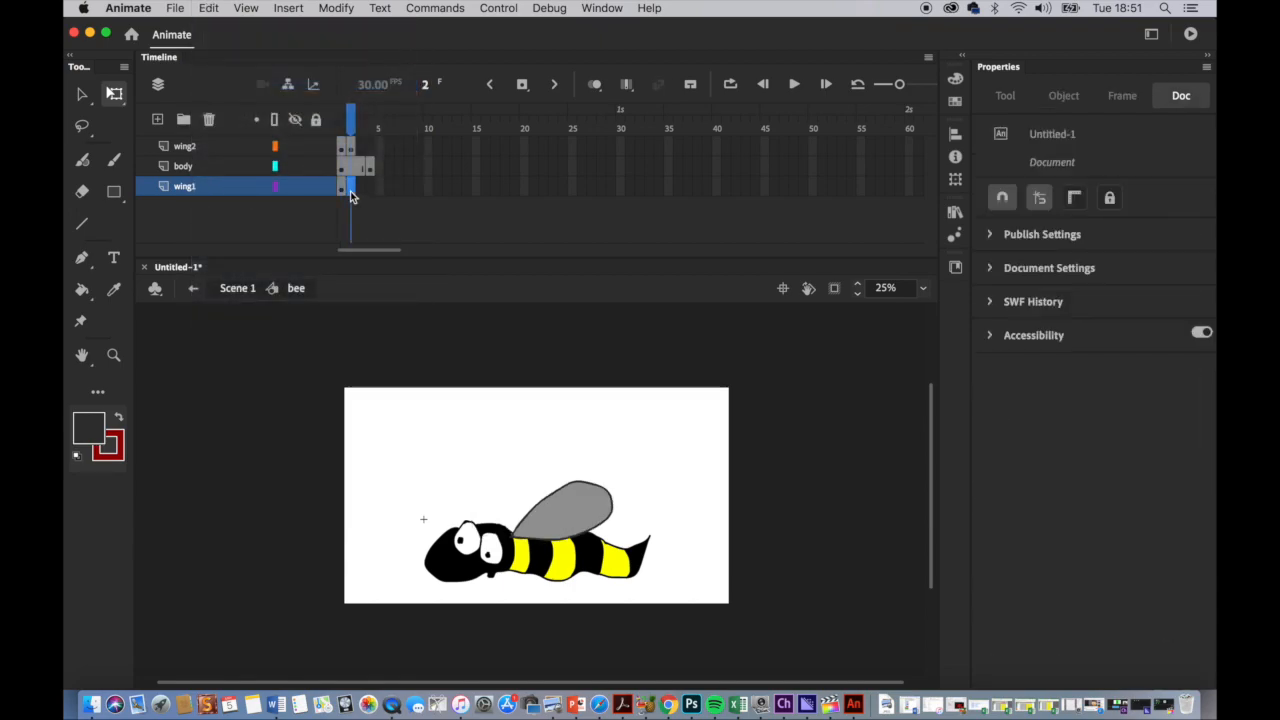
right_click(350, 191)
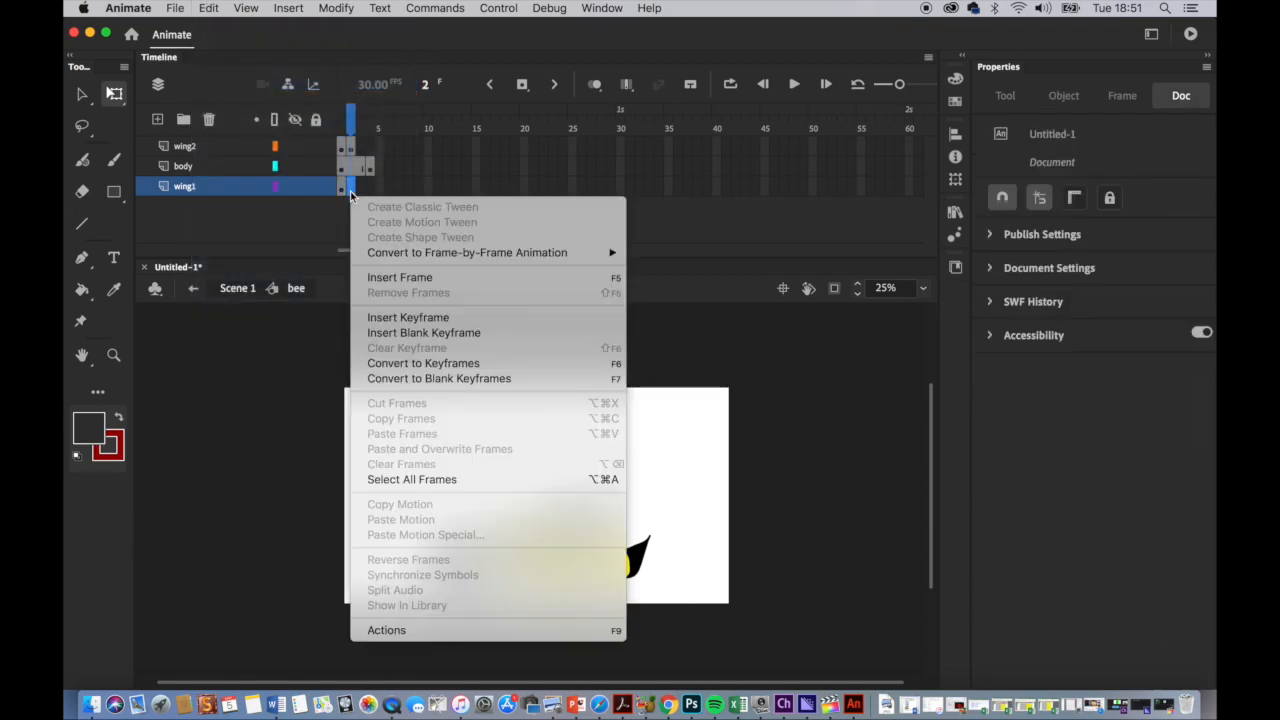
left_click(407, 333)
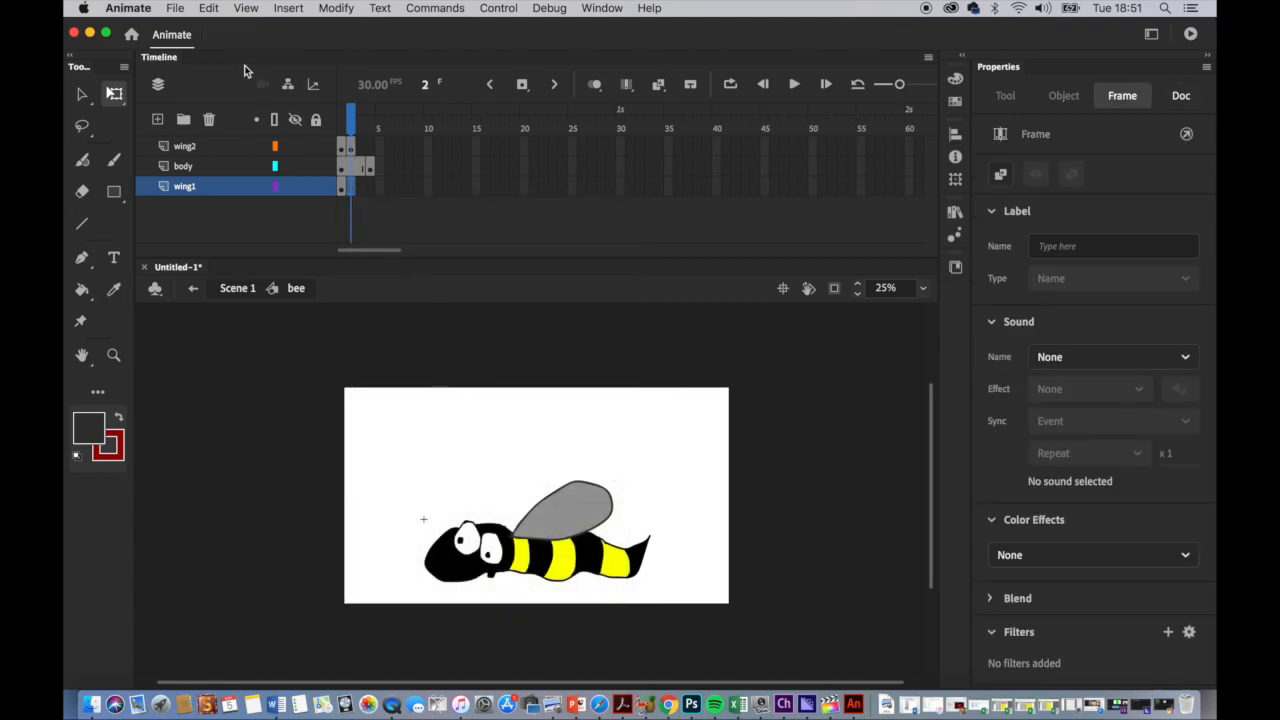
left_click(209, 8)
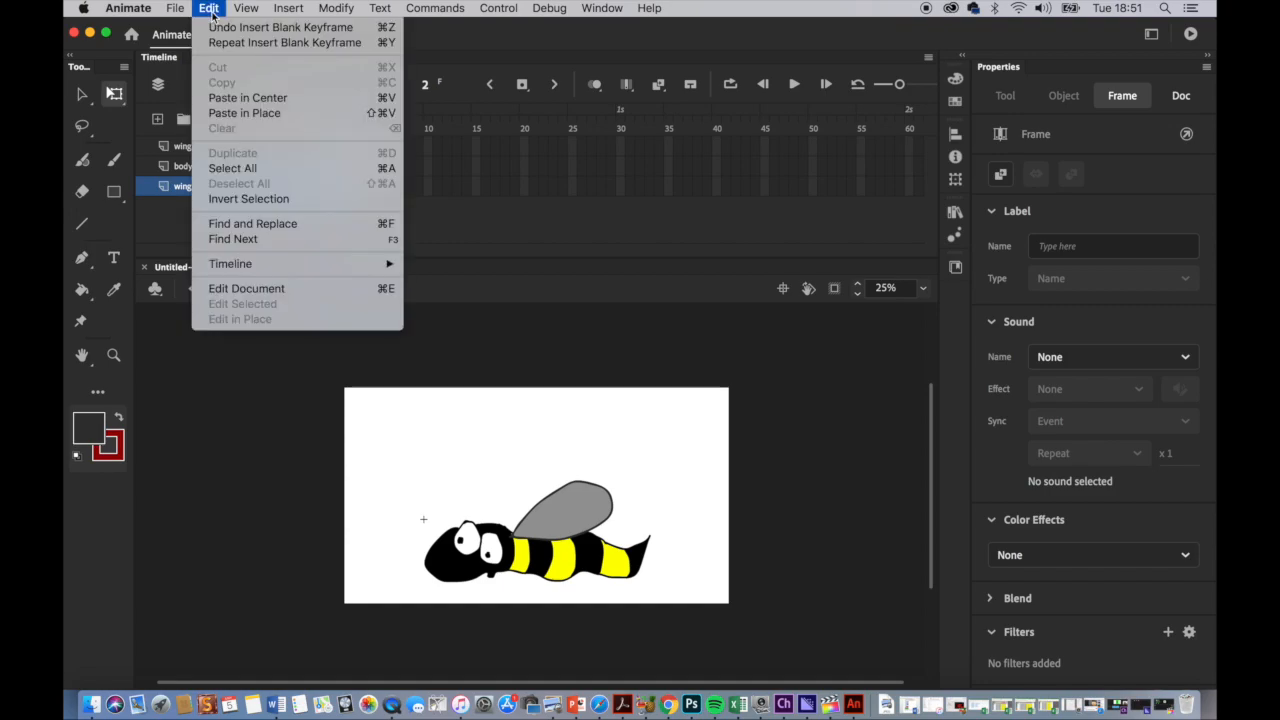
left_click(240, 113)
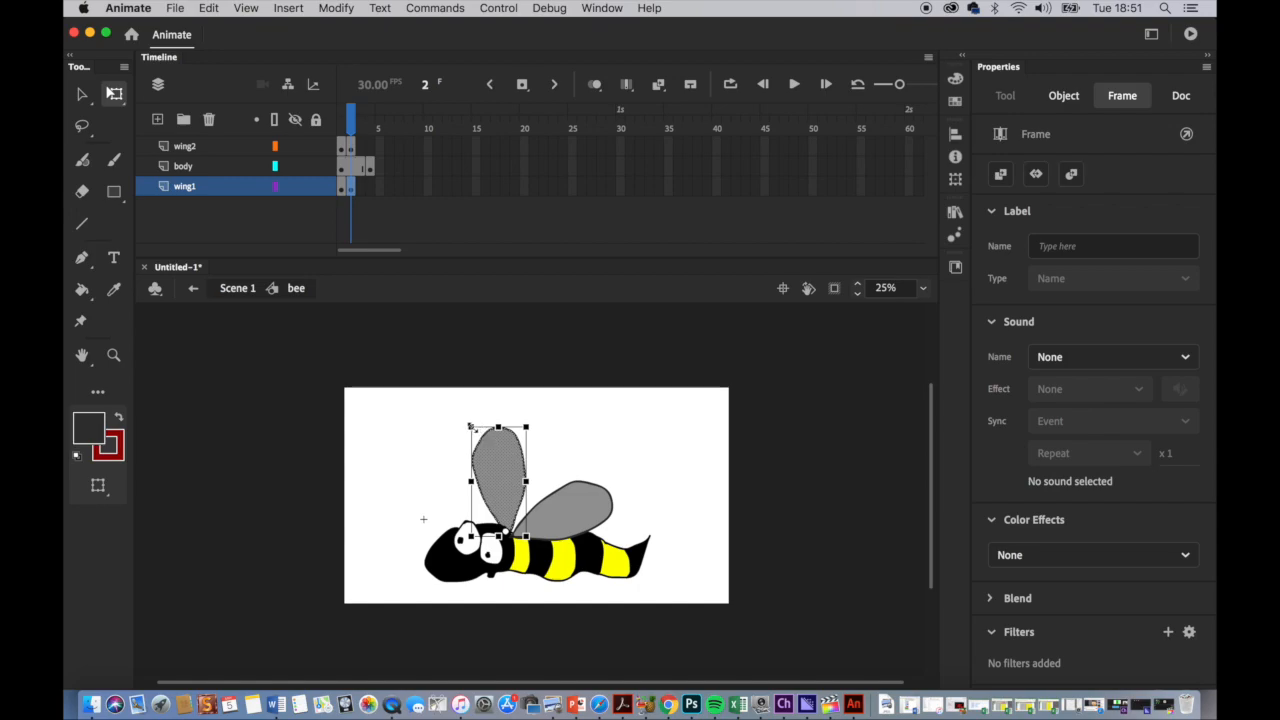
left_click_drag(469, 428, 452, 430)
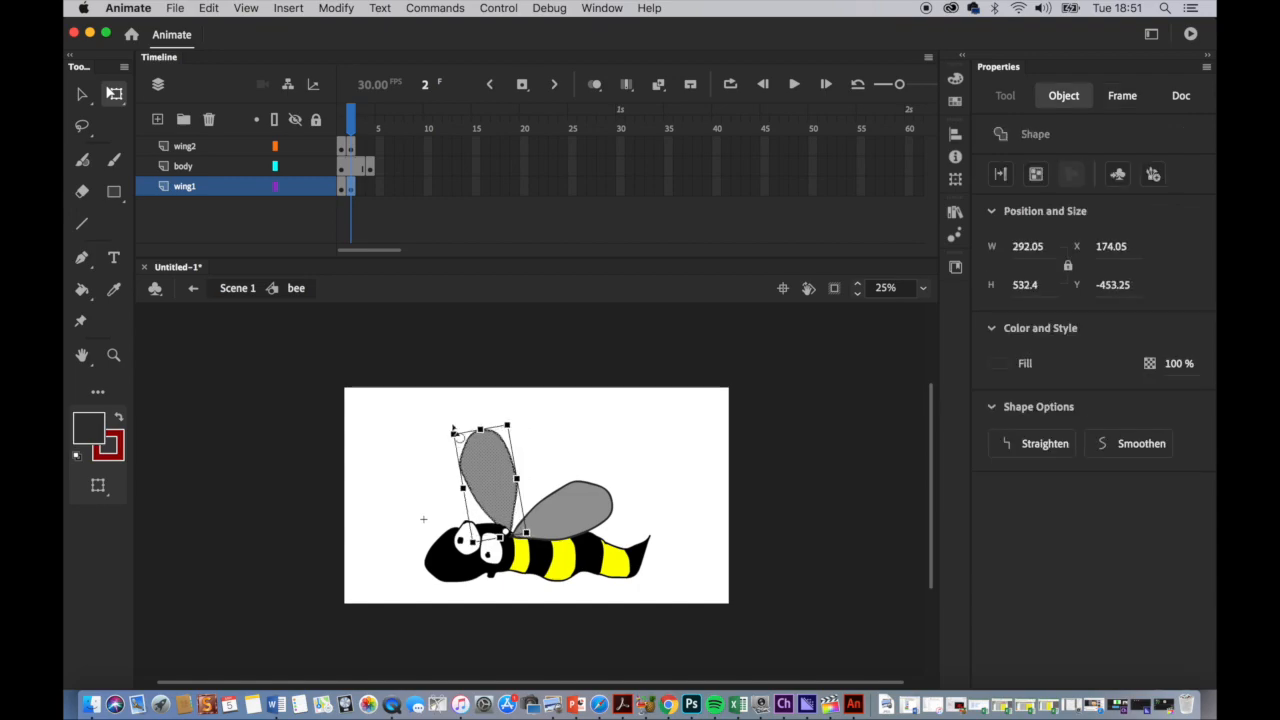
Insert a blank keyframe at frame 3 of the wing1 layer
left_click(341, 128)
left_click_drag(338, 128, 360, 145)
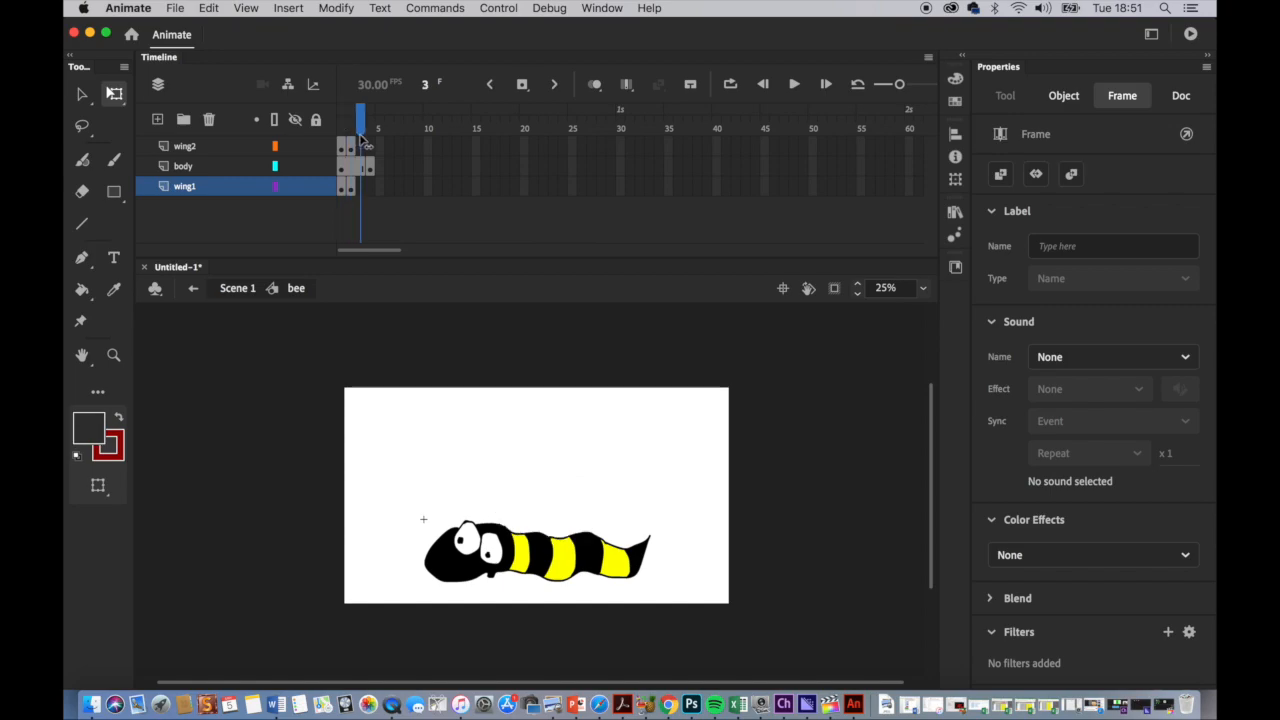
left_click(362, 148)
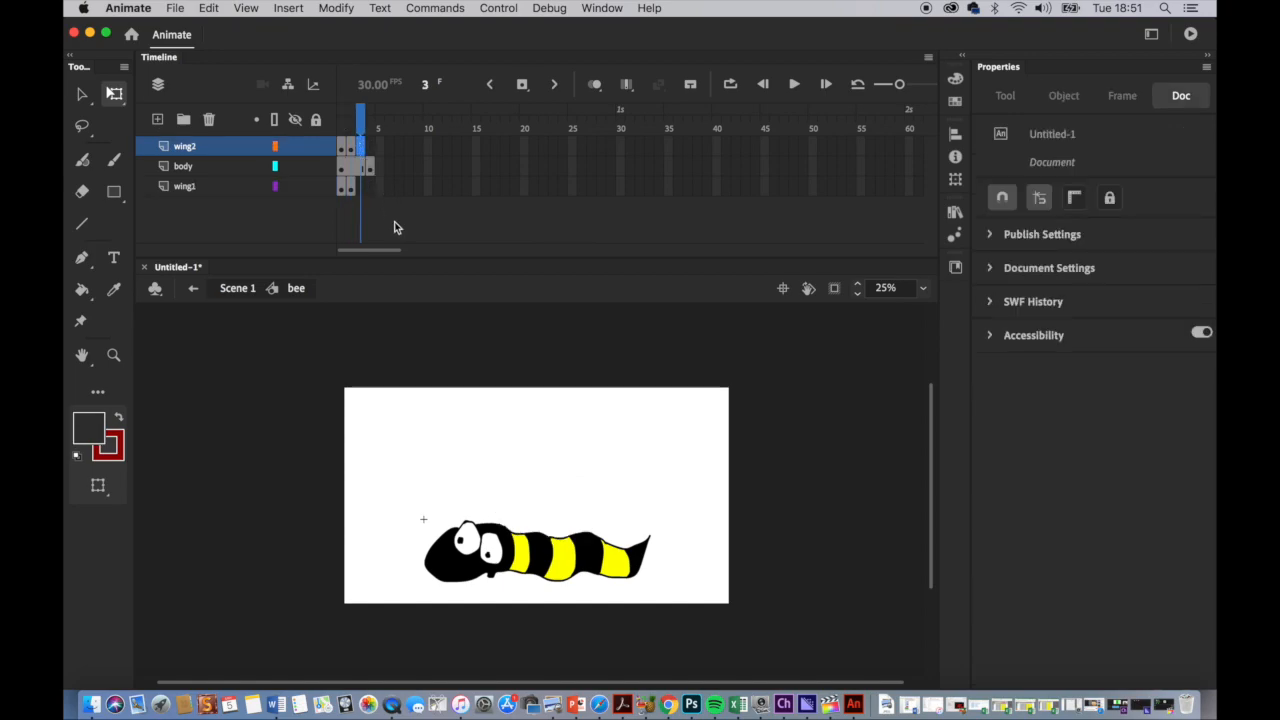
left_click(359, 188)
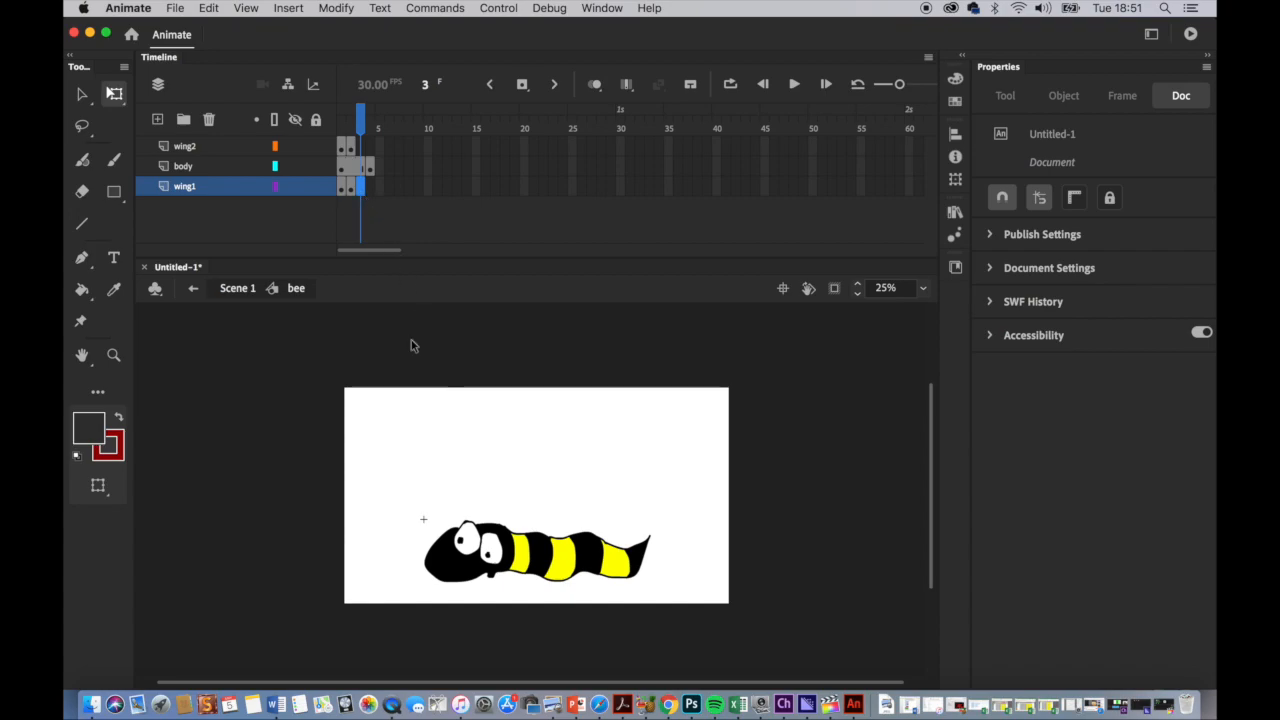
right_click(359, 188)
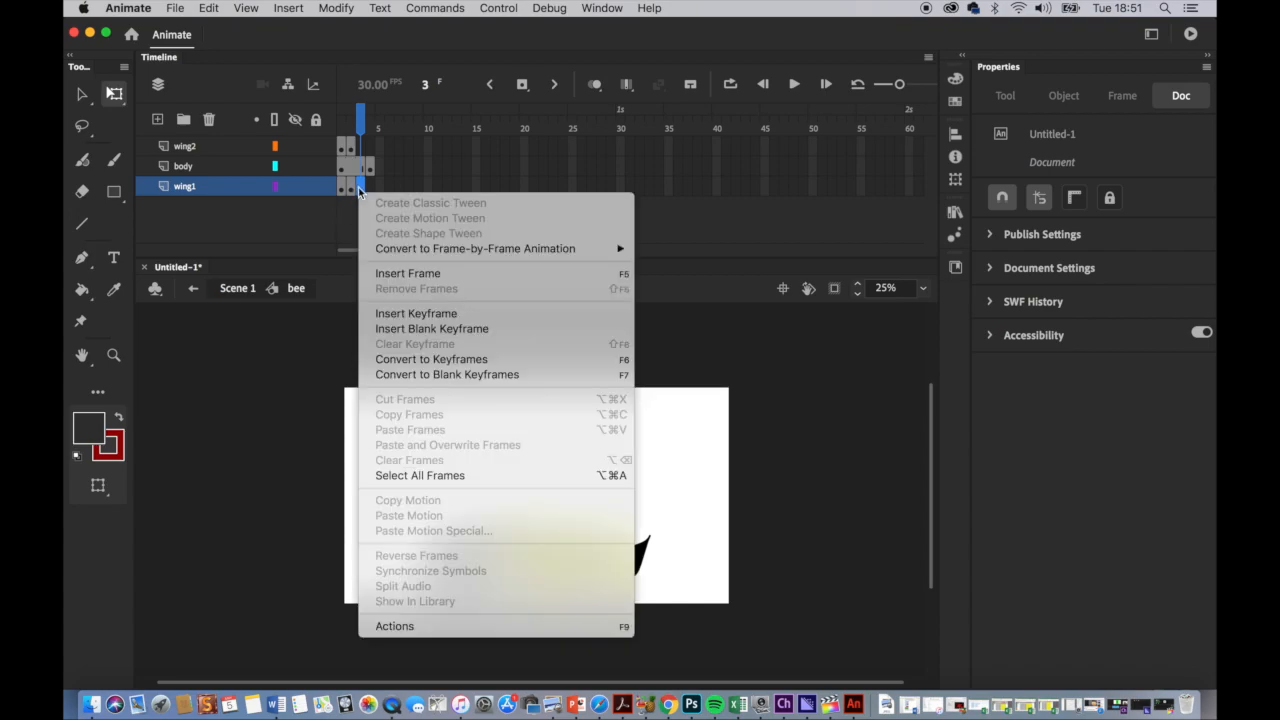
left_click(406, 331)
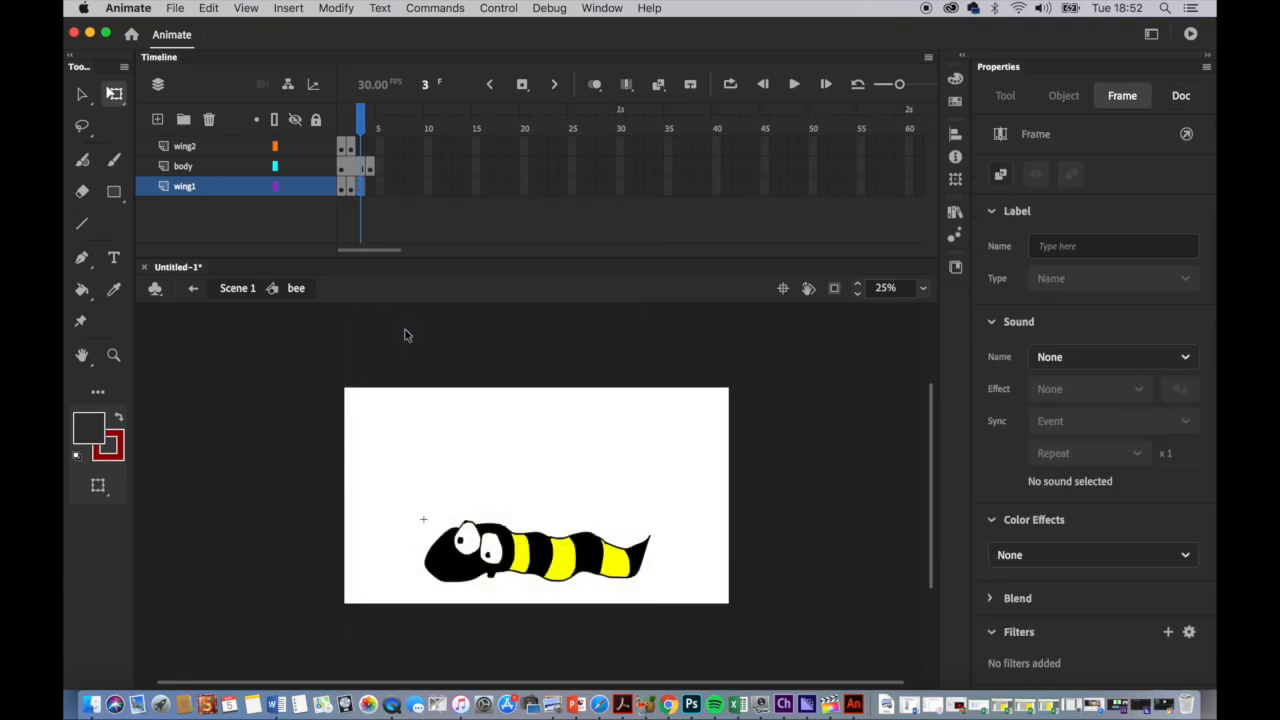
Paste the copied wing in place on frame 3 of wing1 and rotate it slightly counter-clockwise, to about X 193, Y -458
left_click(178, 8)
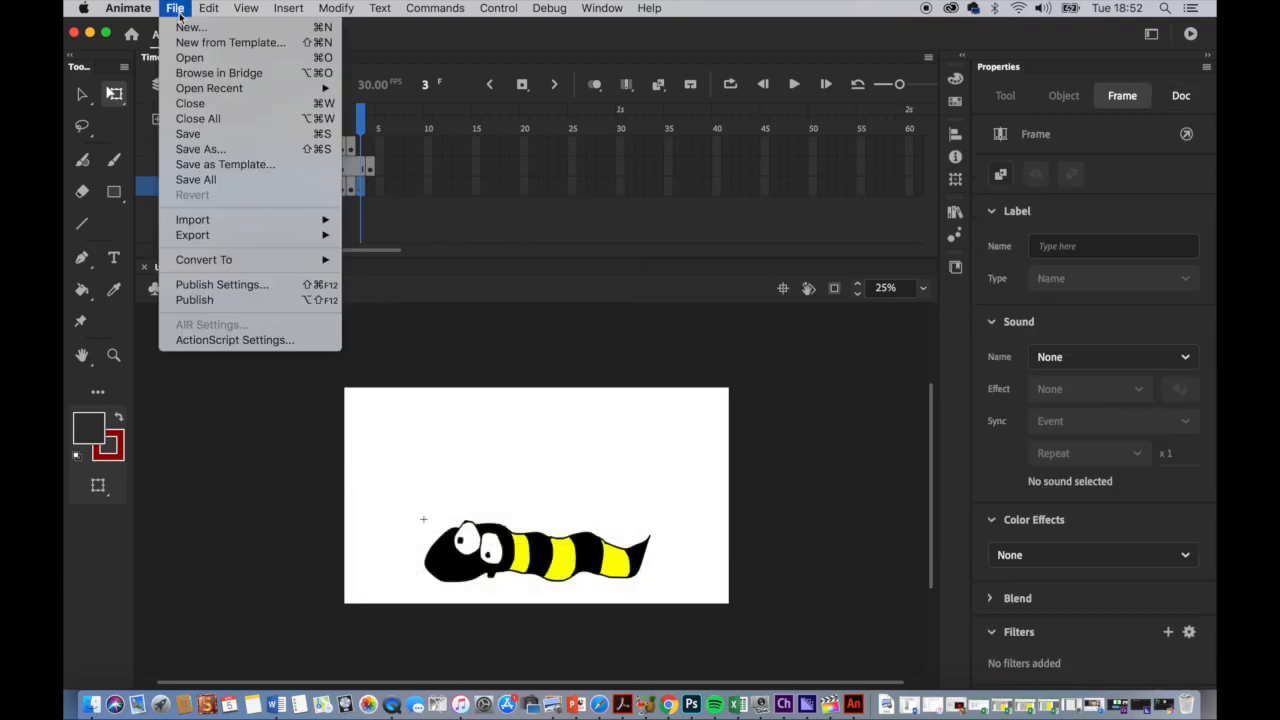
mouse_move(206, 10)
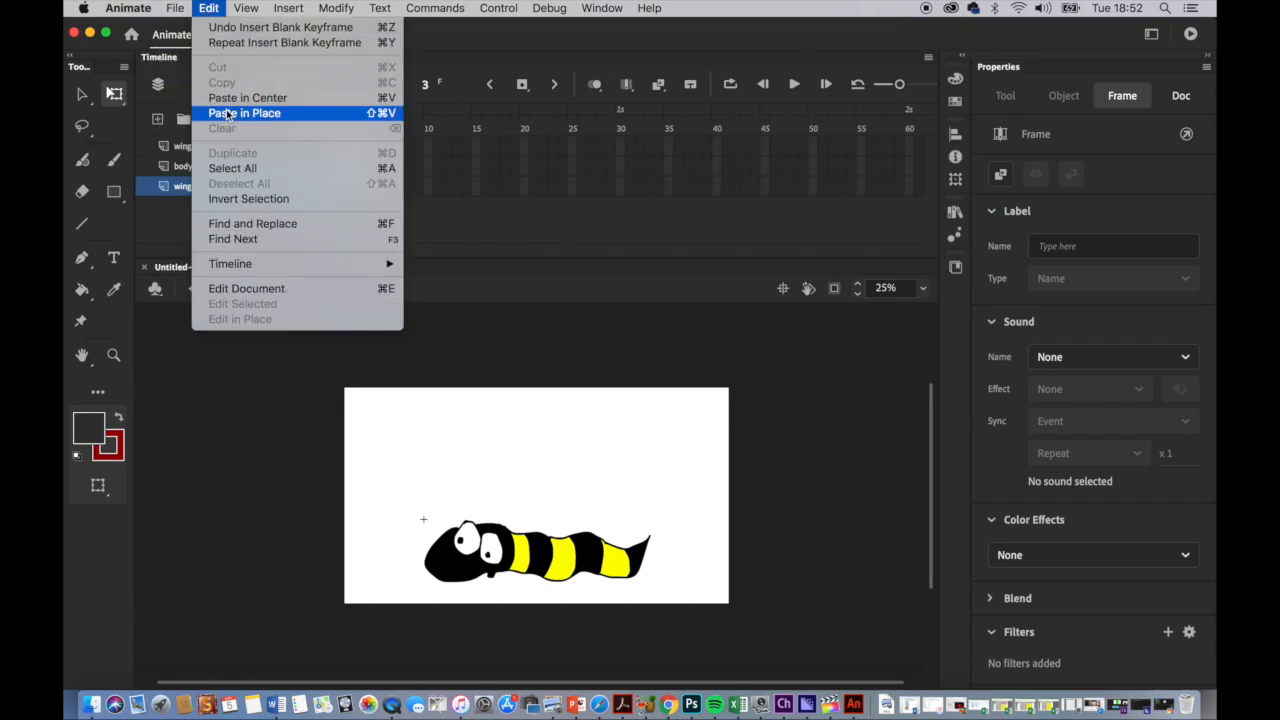
left_click(228, 115)
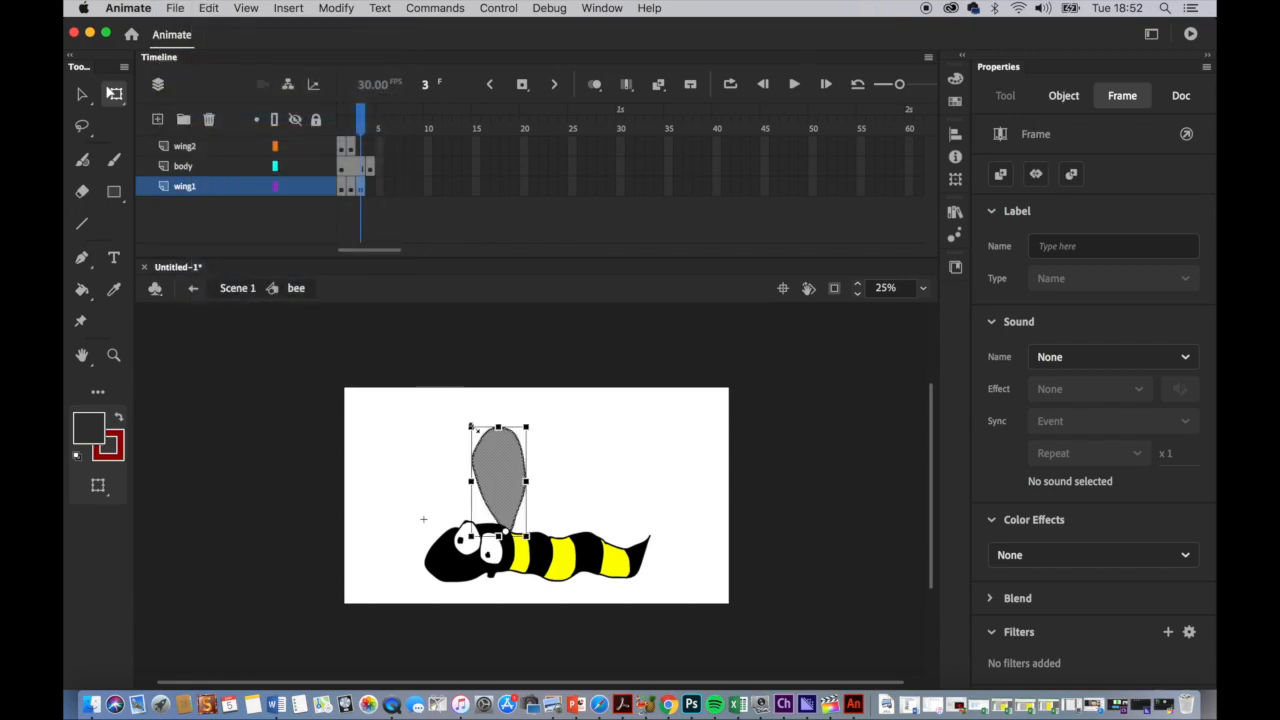
left_click_drag(469, 426, 460, 442)
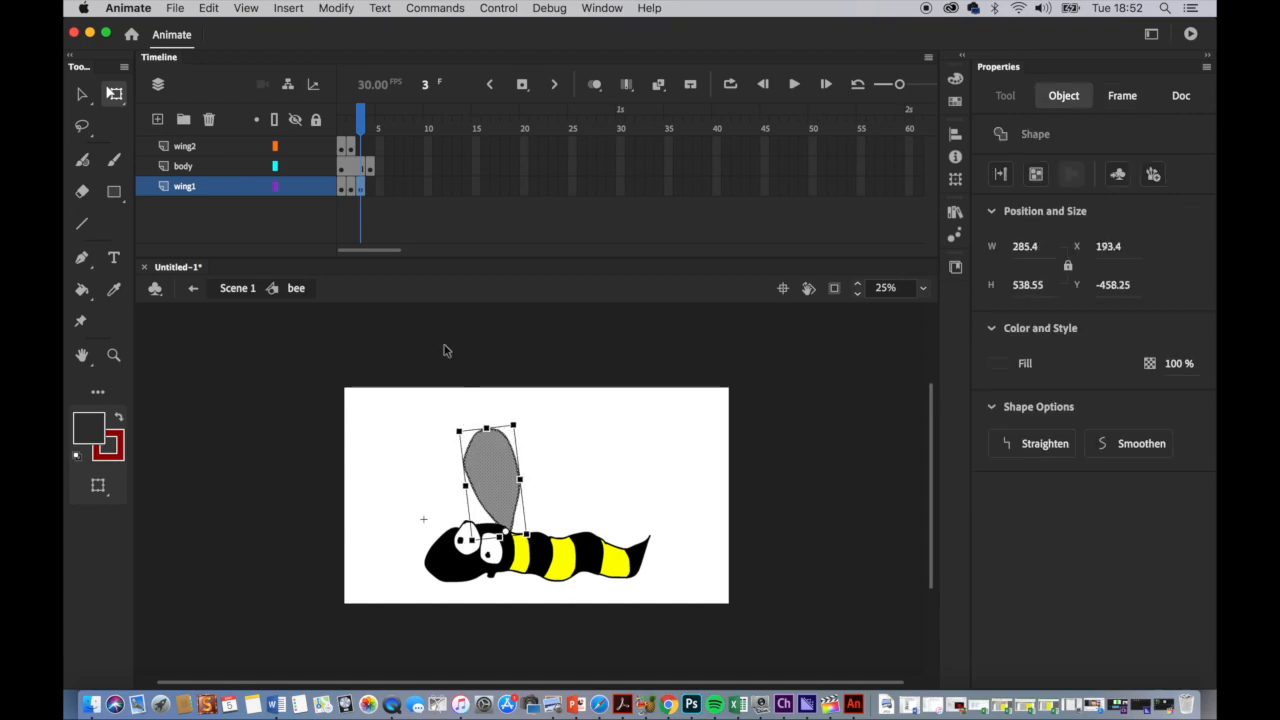
Paste the wing in place into a blank keyframe at frame 4 of wing1 and rotate it counter-clockwise to about X 145, Y -443
left_click(372, 189)
key("F7")
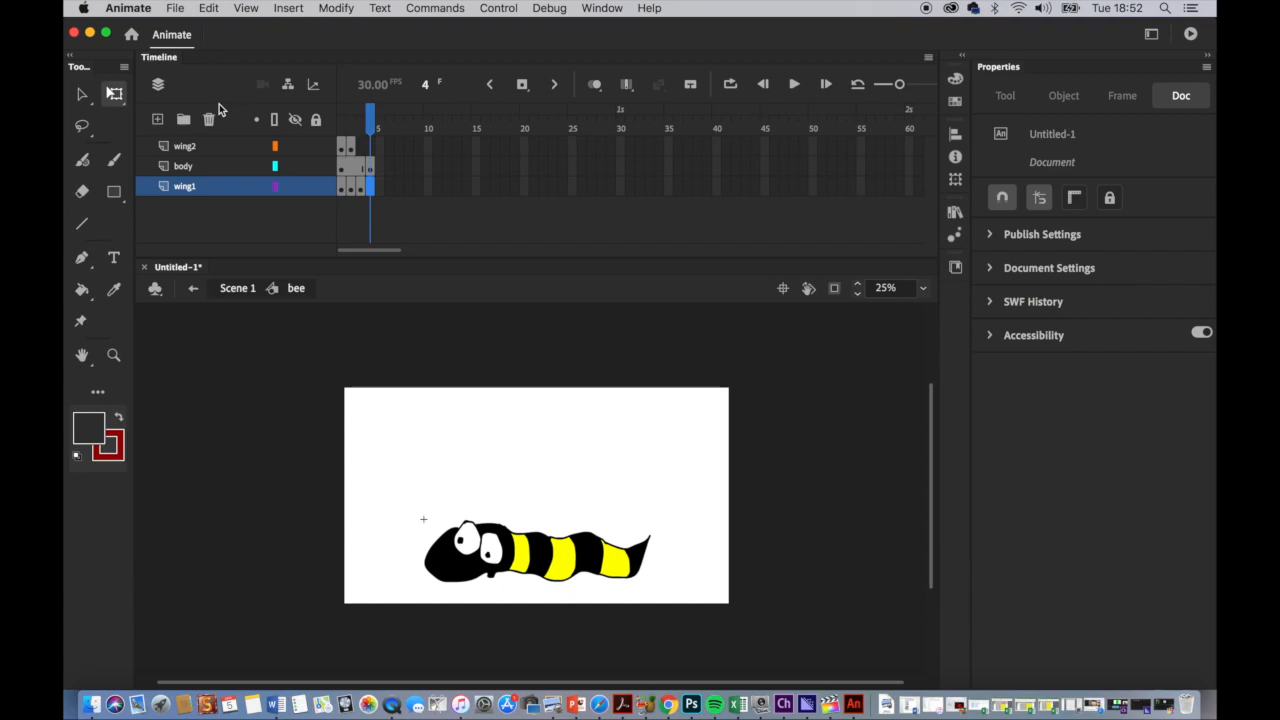
right_click(373, 195)
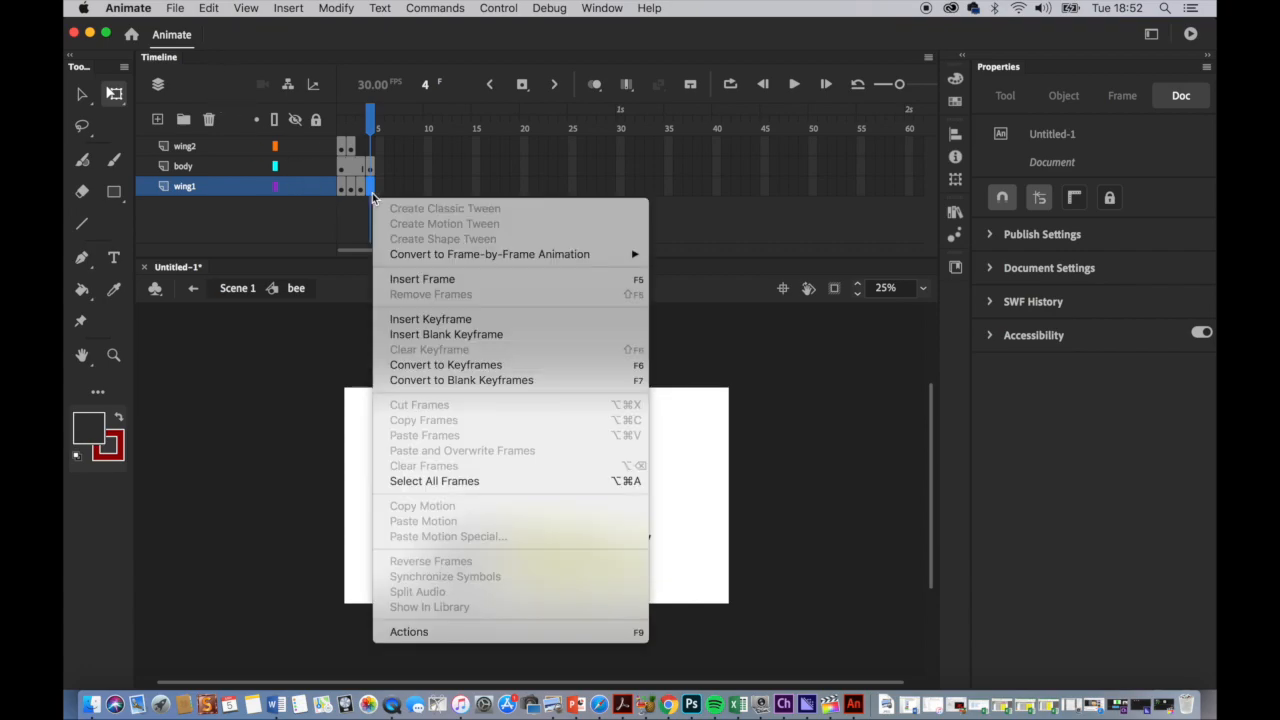
left_click(425, 335)
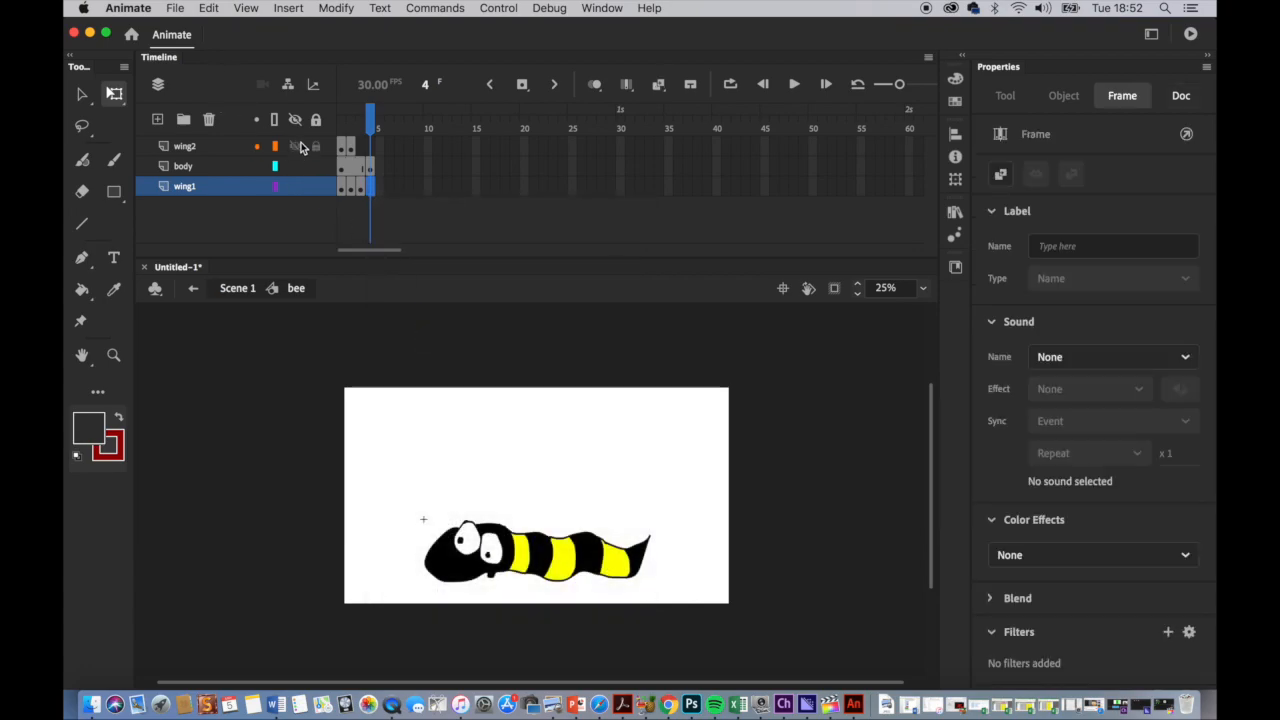
left_click(205, 9)
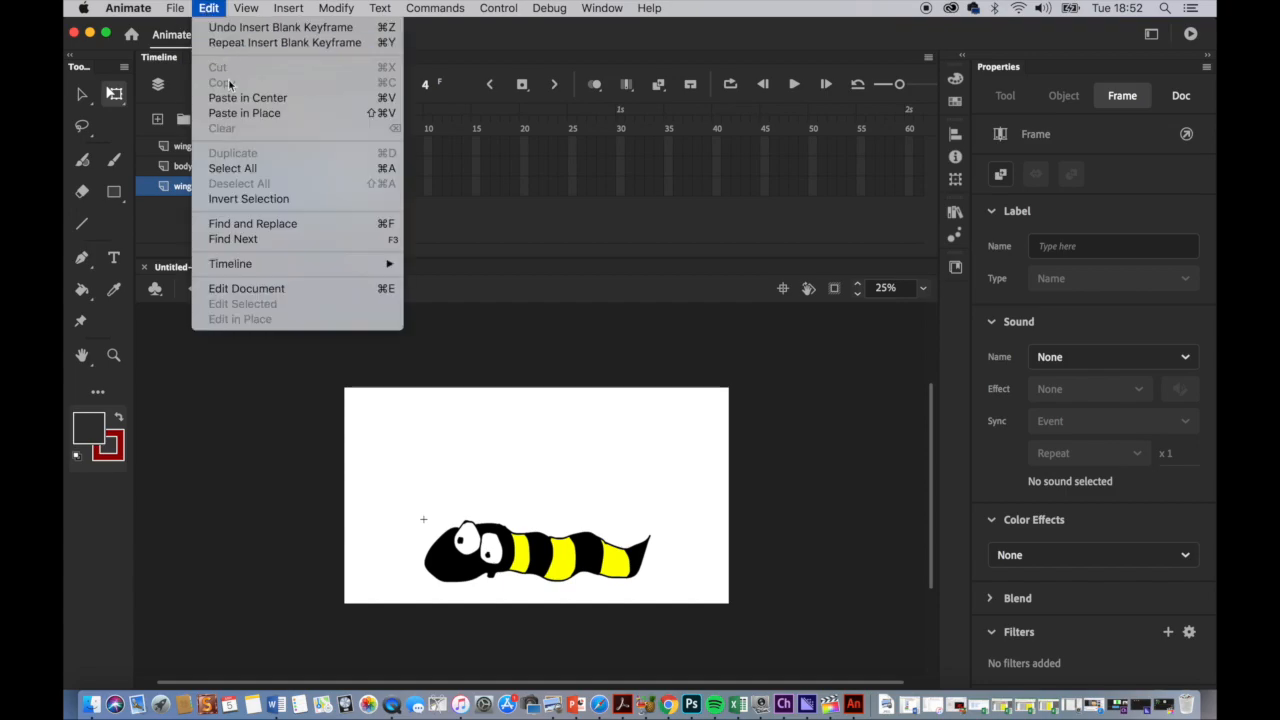
left_click(241, 113)
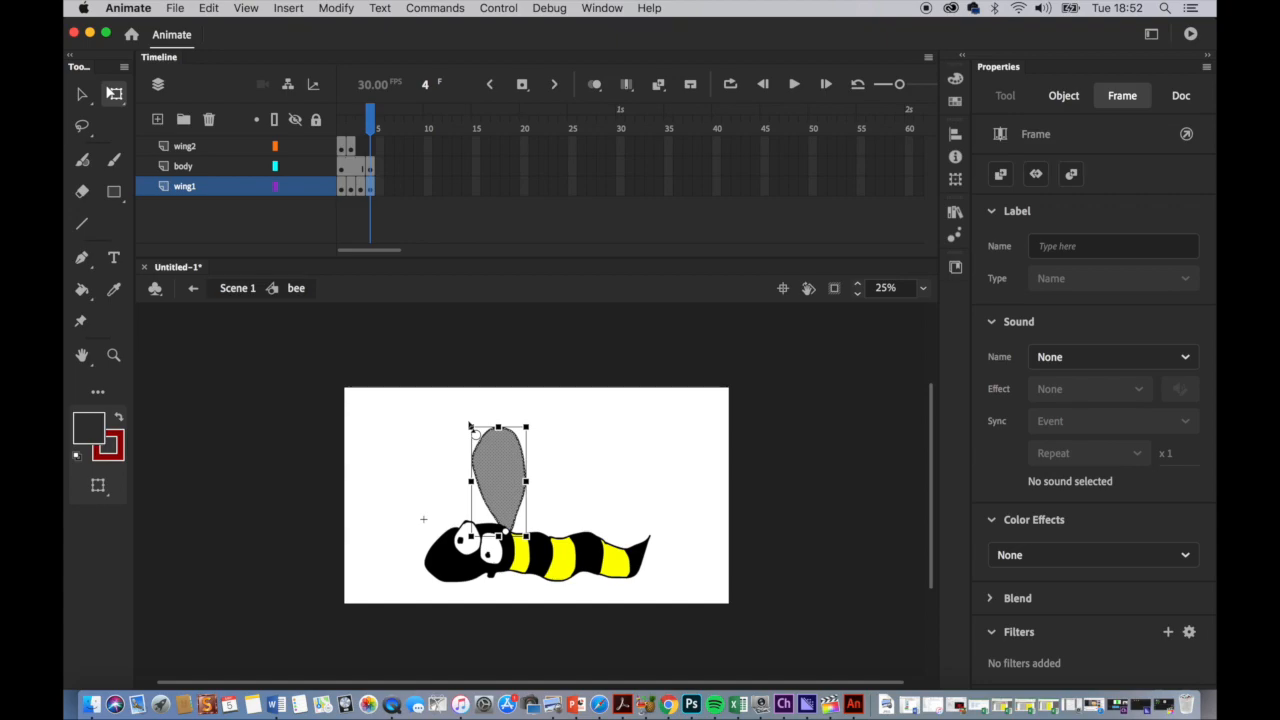
left_click_drag(469, 425, 447, 452)
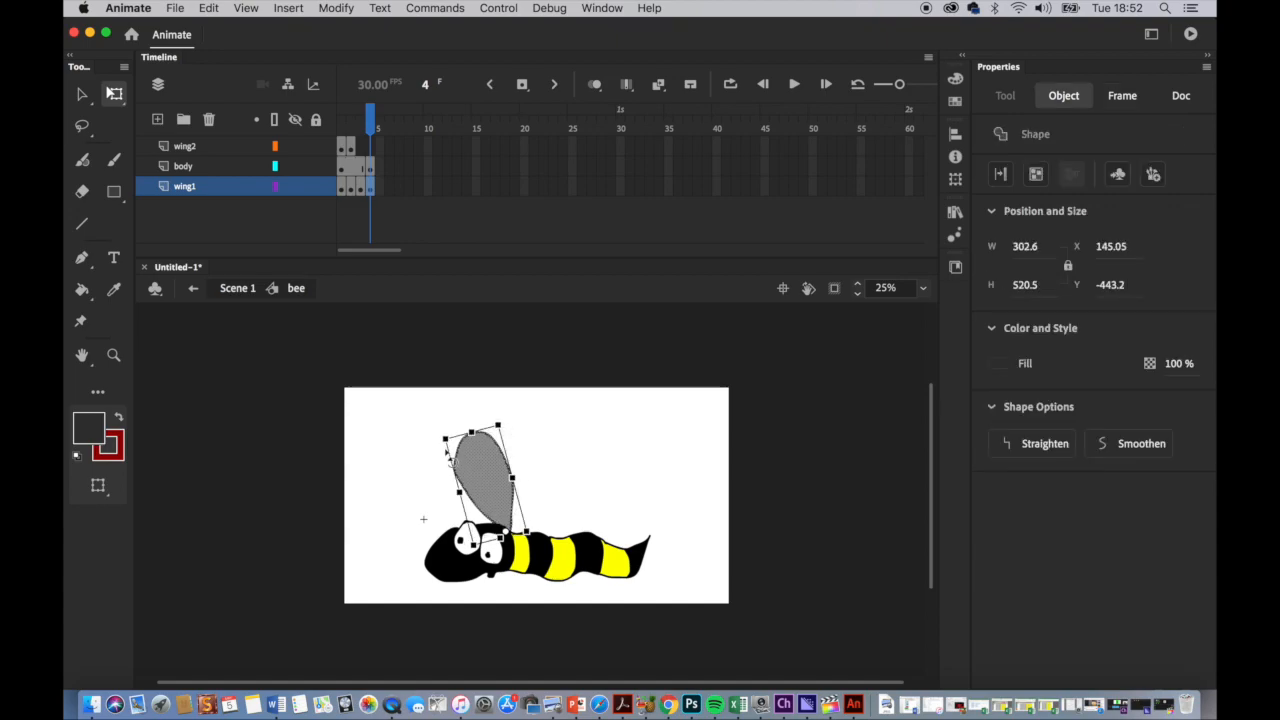
Copy the complete wing from frame 2 of the wing2 layer
mouse_move(370, 134)
left_mouse_down()
mouse_move(338, 140)
mouse_move(362, 140)
left_mouse_up()
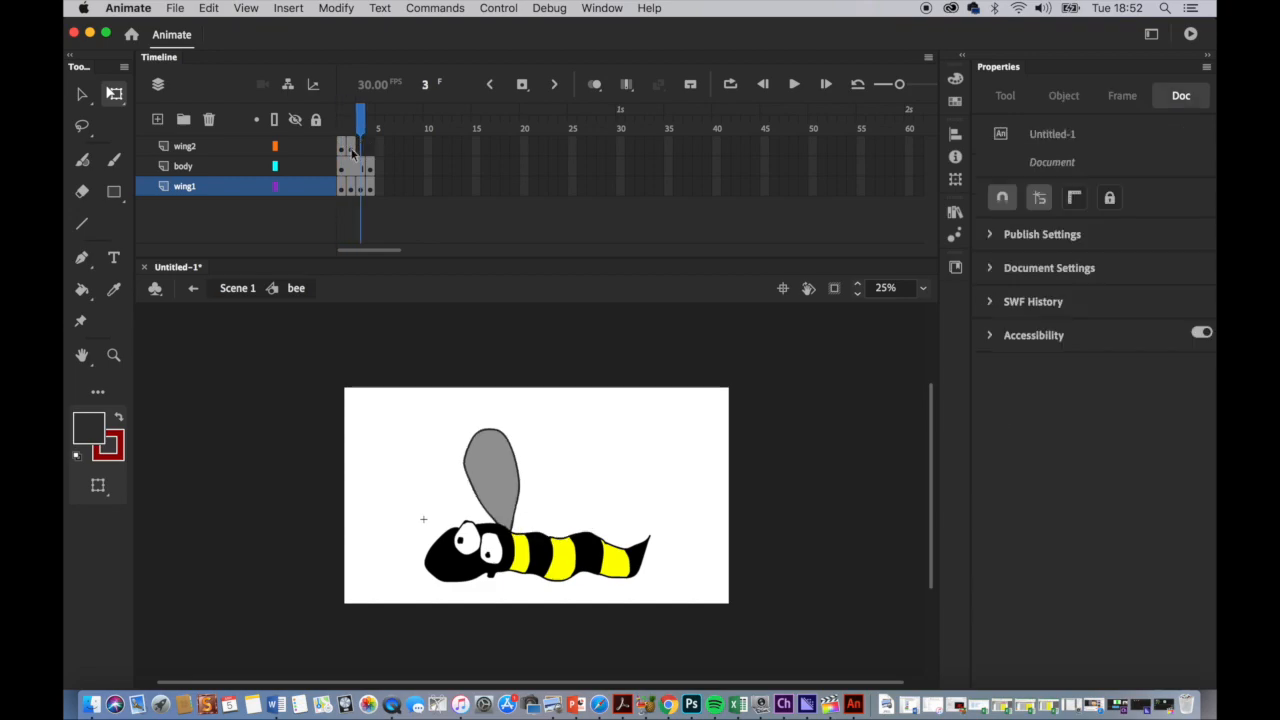
left_click(351, 148)
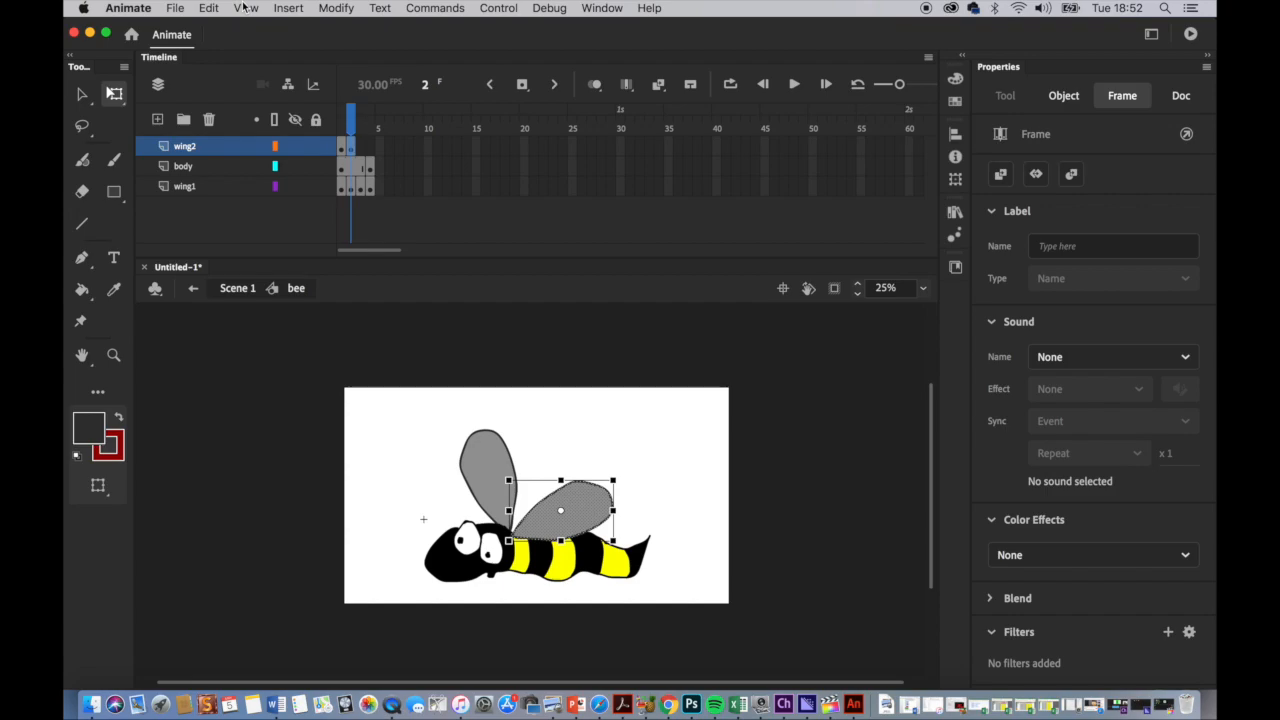
left_click(209, 8)
left_click(222, 82)
left_click(355, 133)
left_click(360, 130)
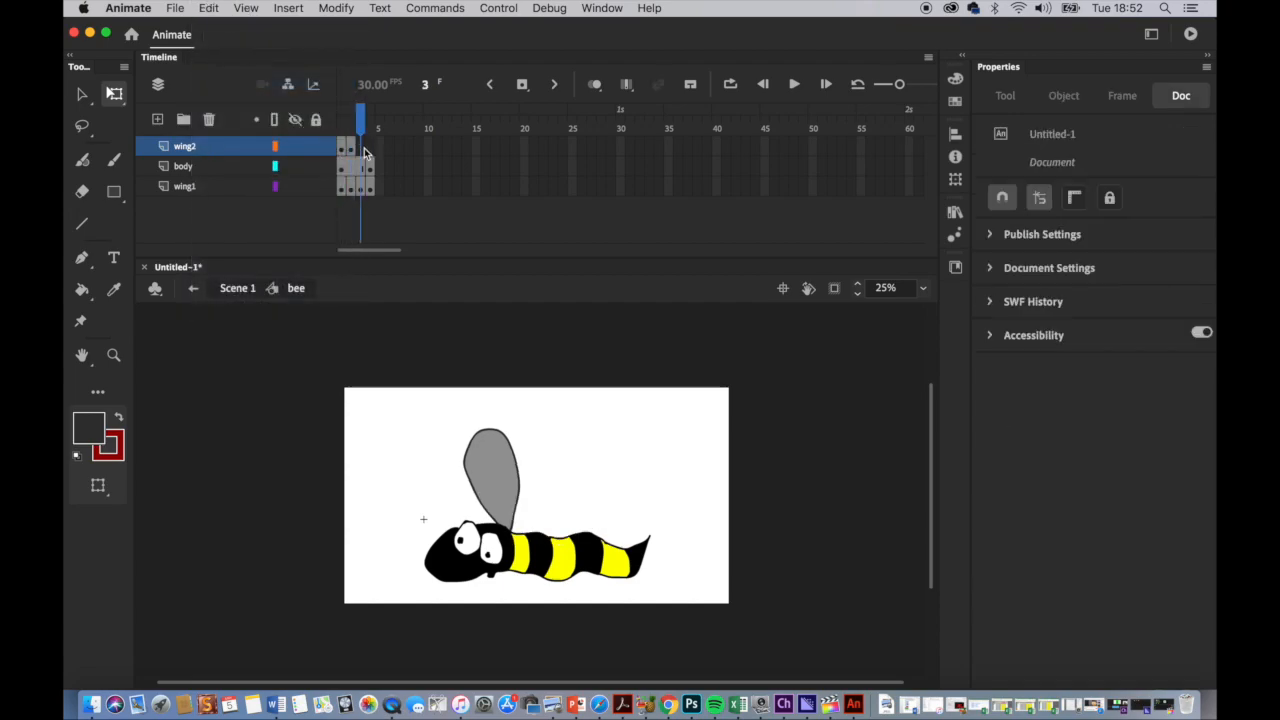
Paste the wing in place into a blank keyframe at frame 3 of wing2 and rotate it clockwise about its base to about X 423, Y -138
right_click(362, 151)
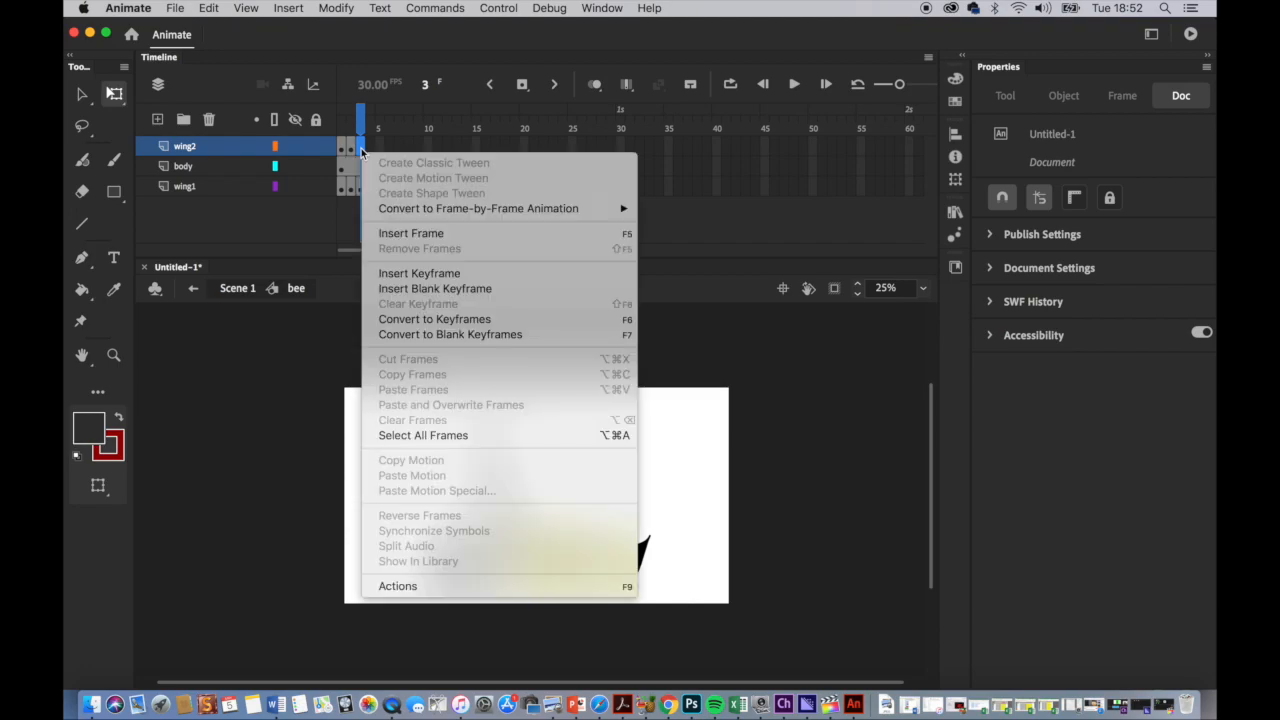
left_click(417, 290)
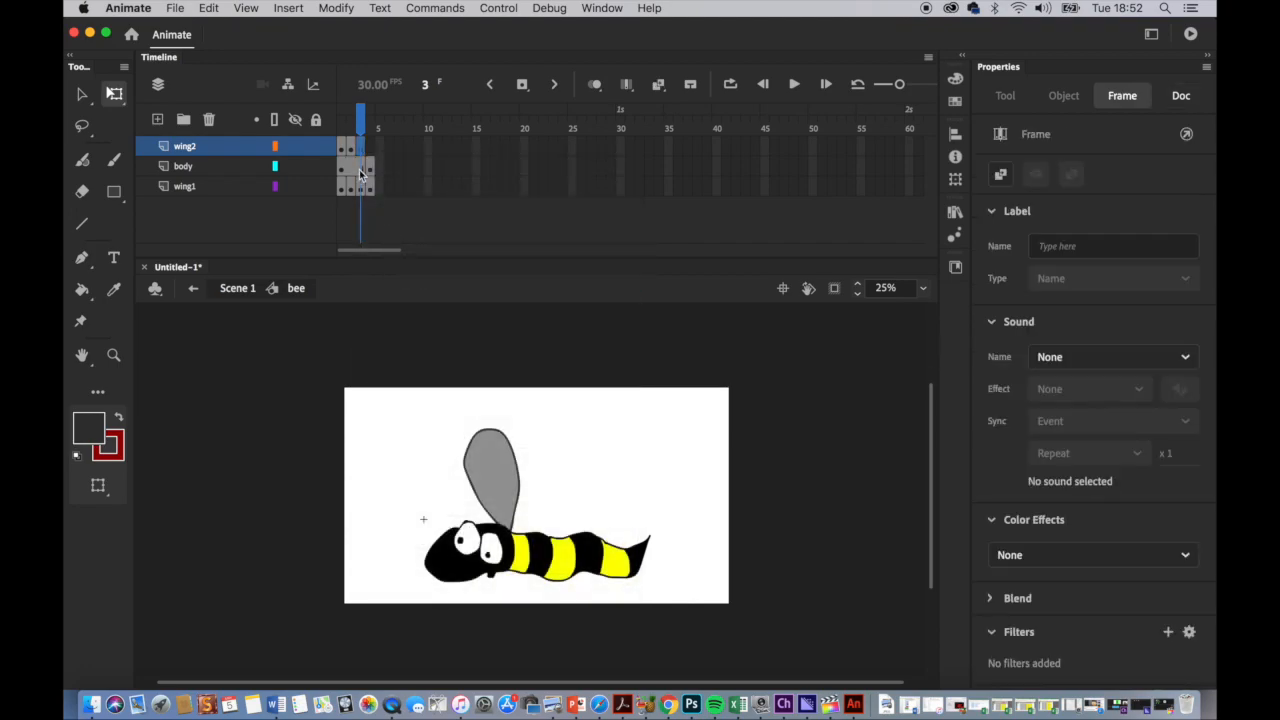
left_click(209, 8)
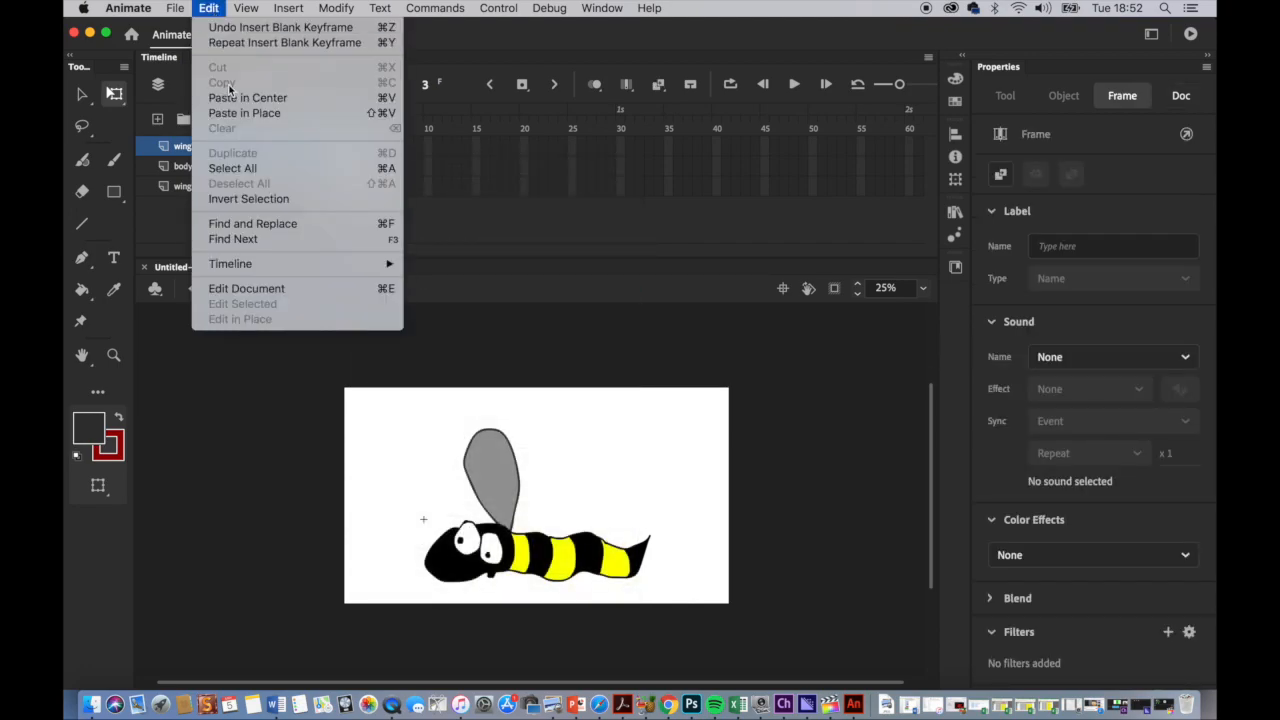
left_click(242, 113)
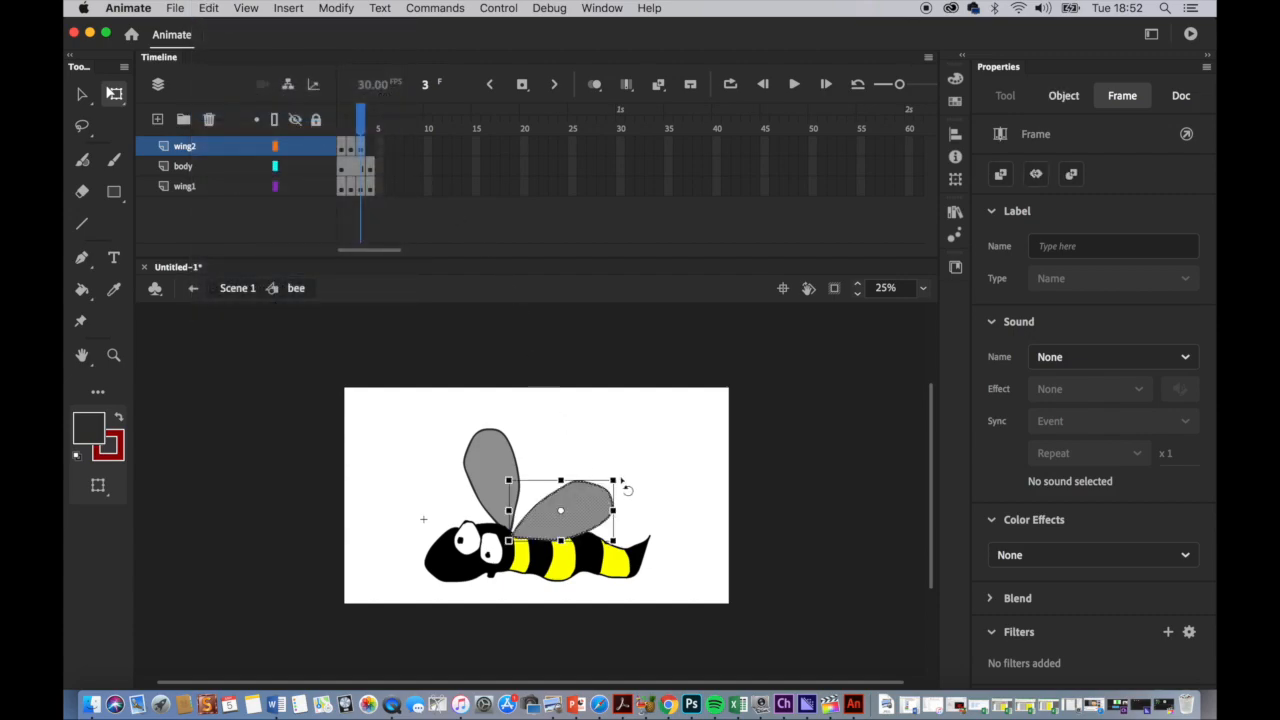
left_click_drag(630, 491, 516, 538)
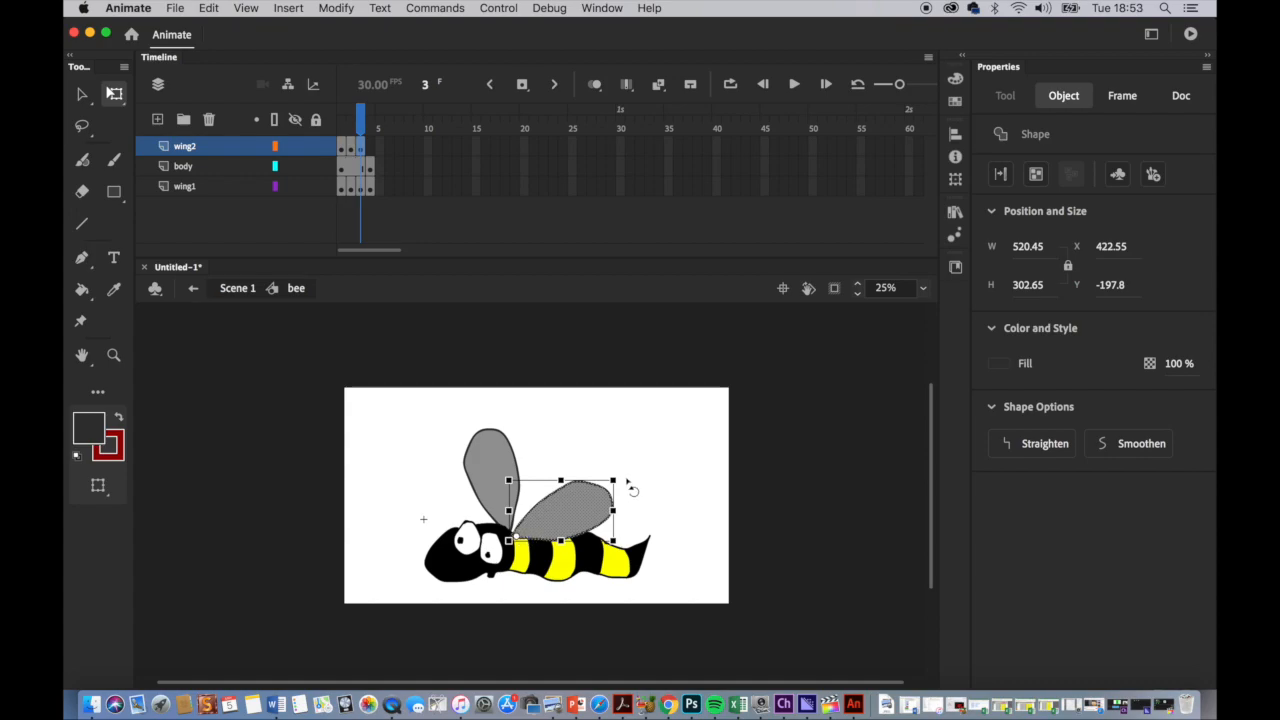
left_click_drag(626, 490, 632, 509)
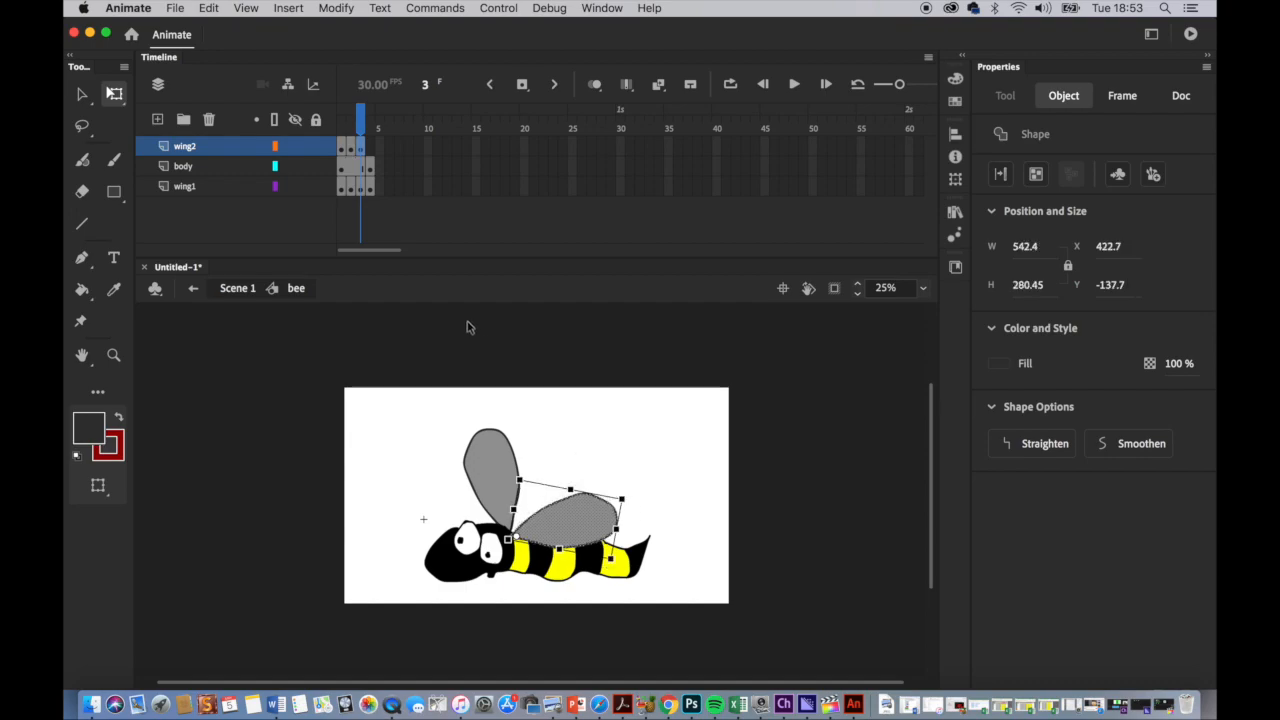
Paste the wing in place into a blank keyframe at frame 4 of wing2 and rotate it clockwise about its base to about X 423, Y -112
left_click(370, 146)
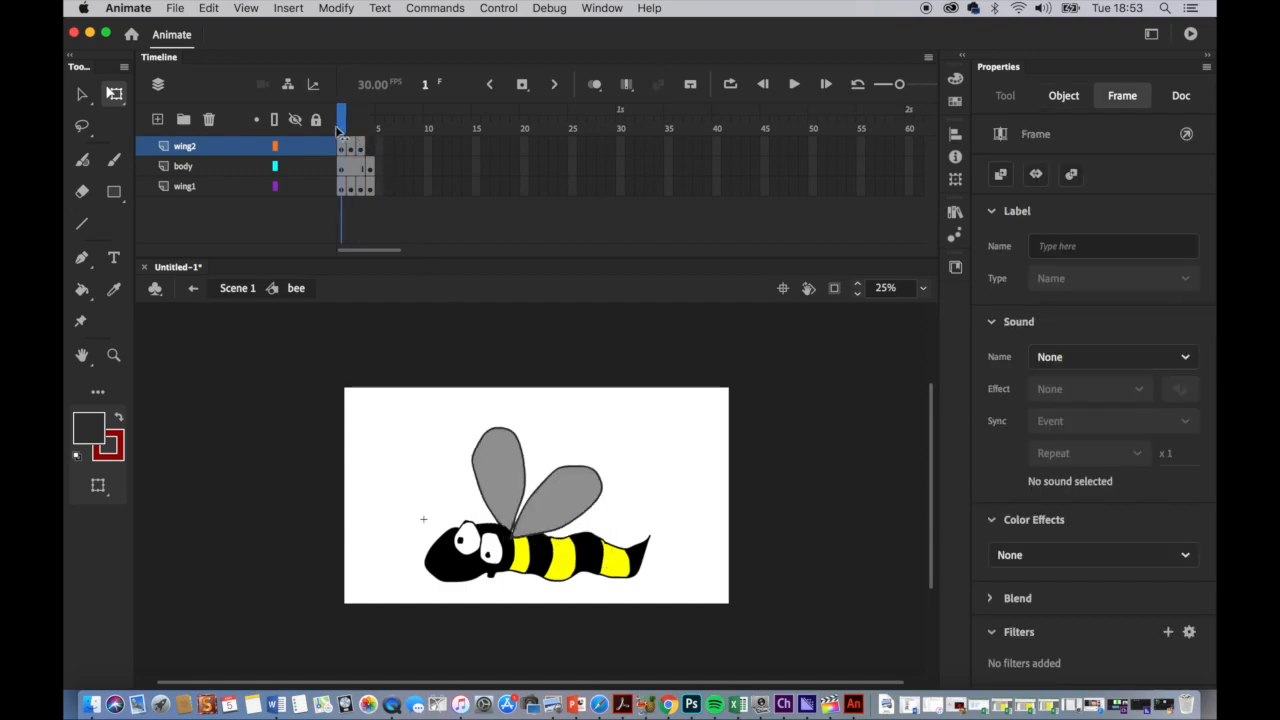
left_click(386, 150)
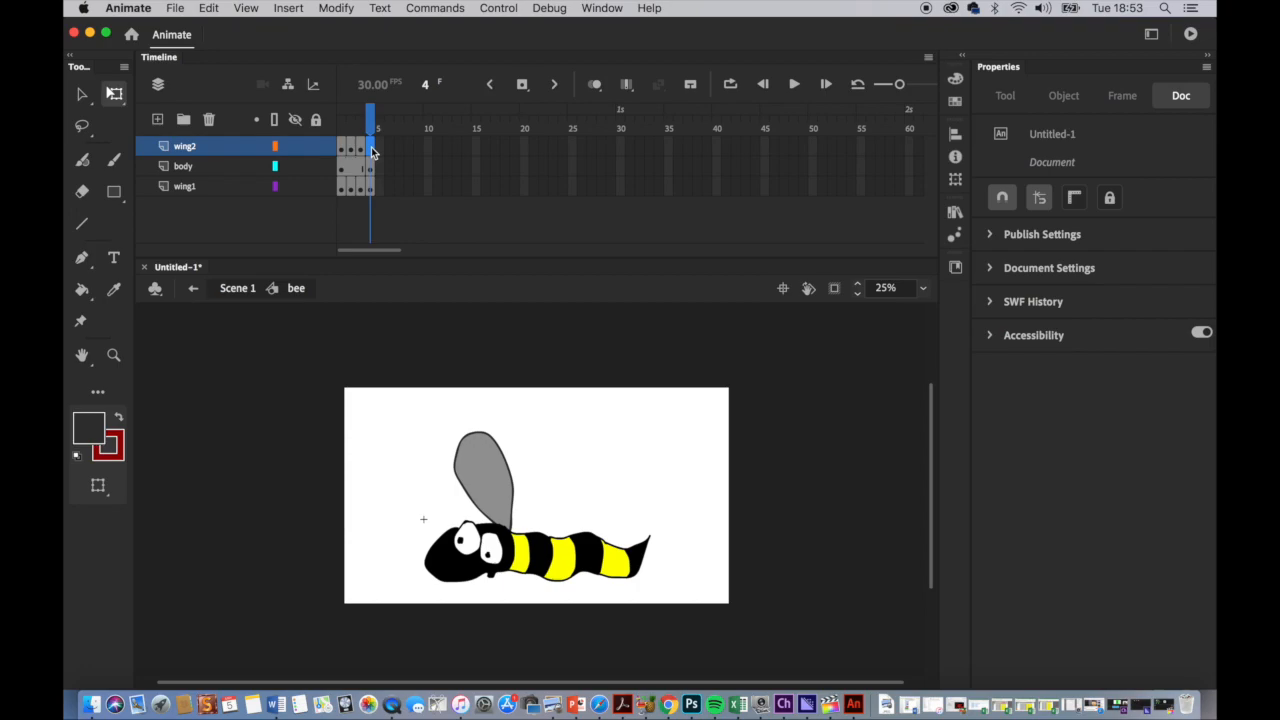
right_click(372, 150)
left_click(424, 271)
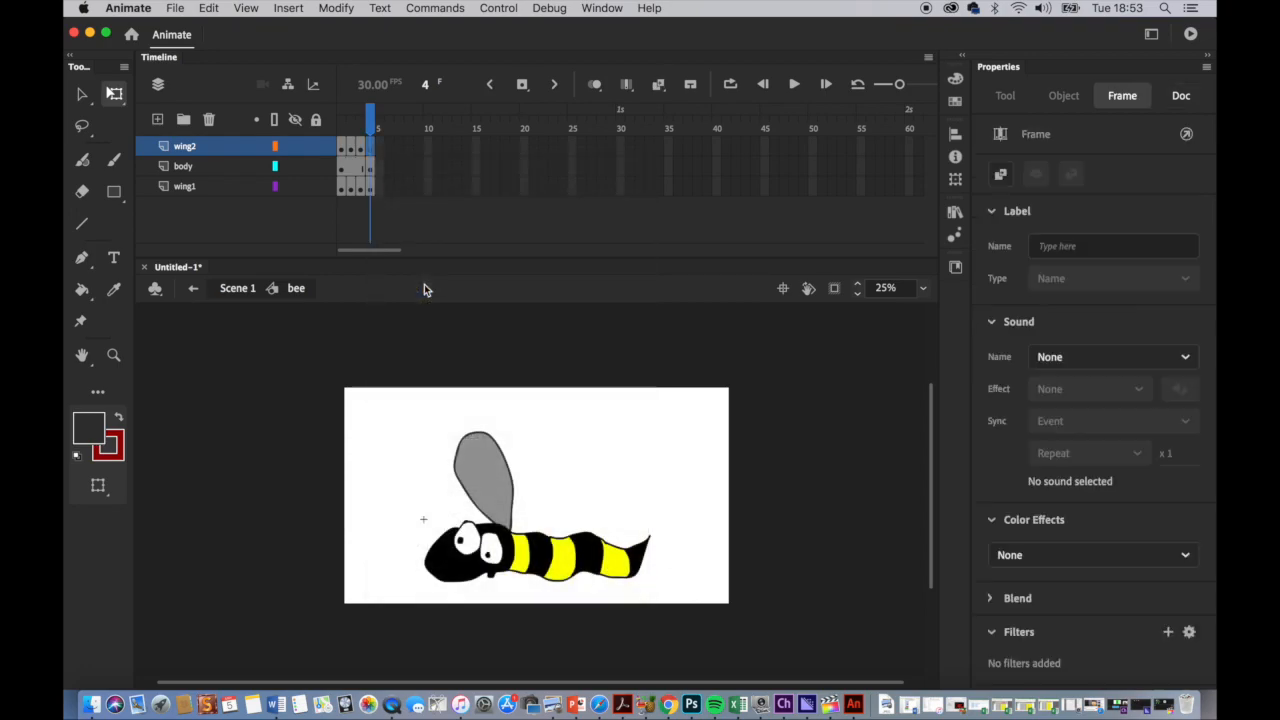
left_click(208, 8)
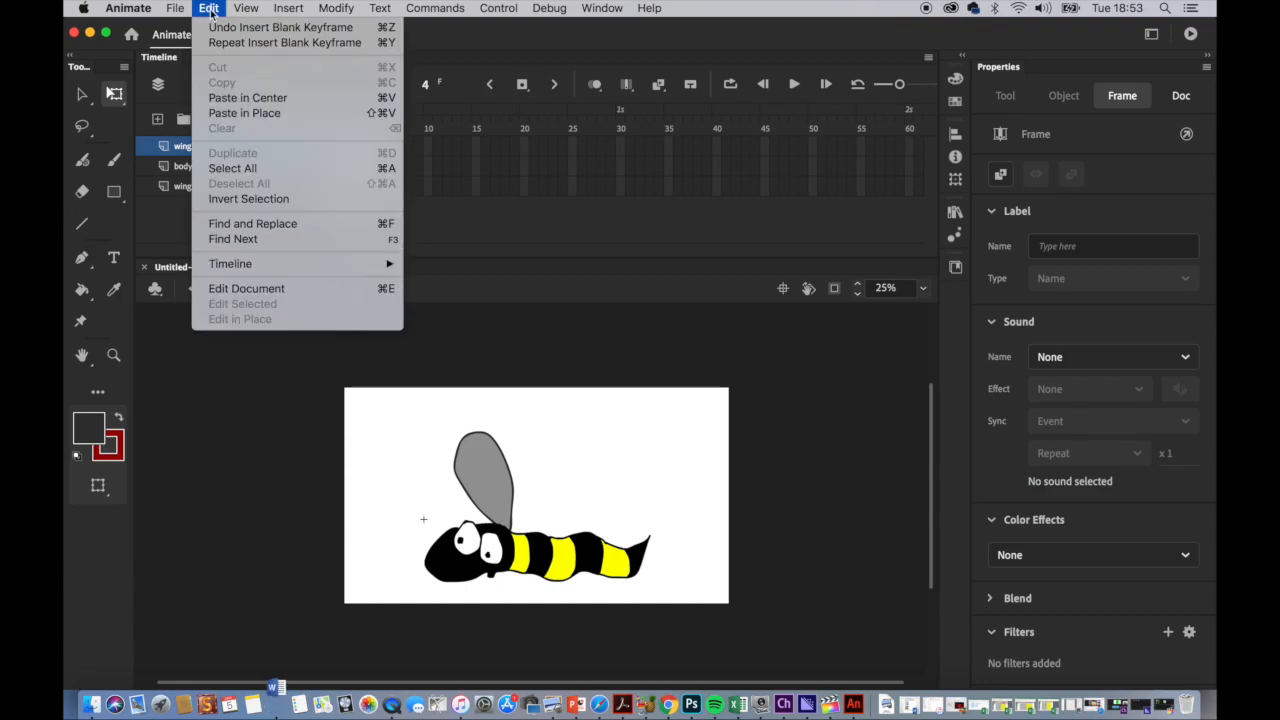
left_click(244, 113)
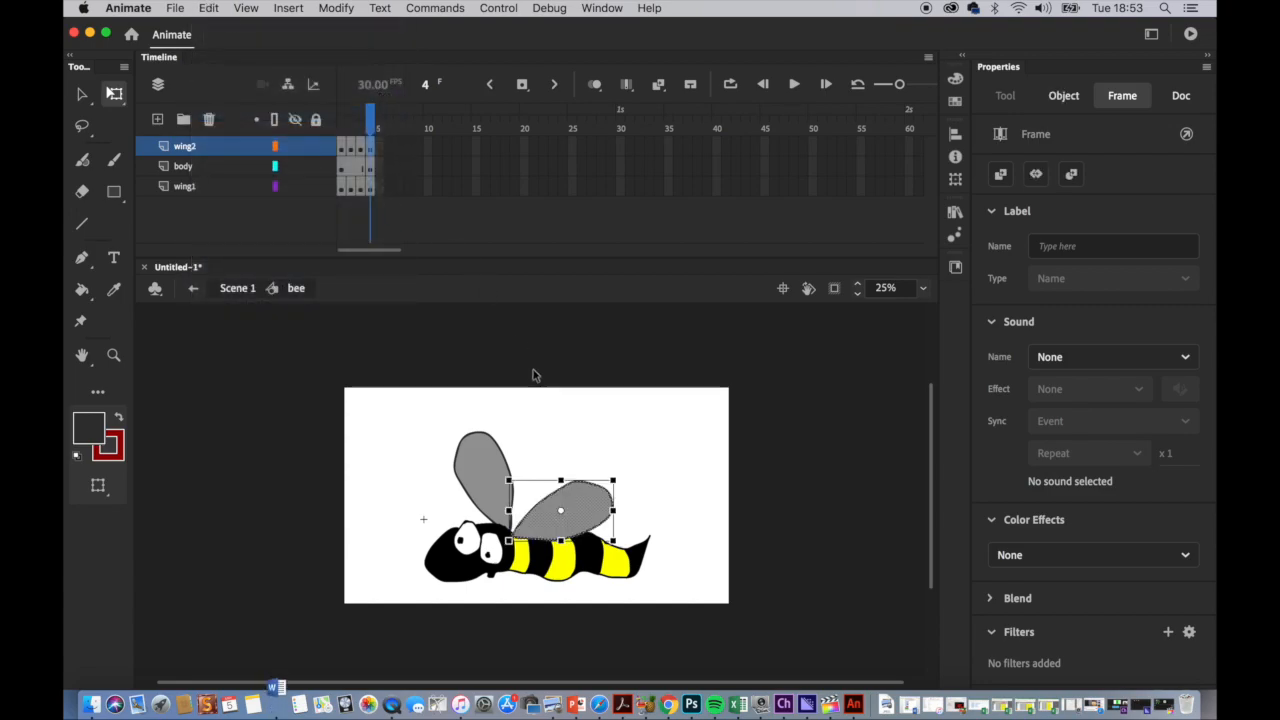
left_click(566, 516)
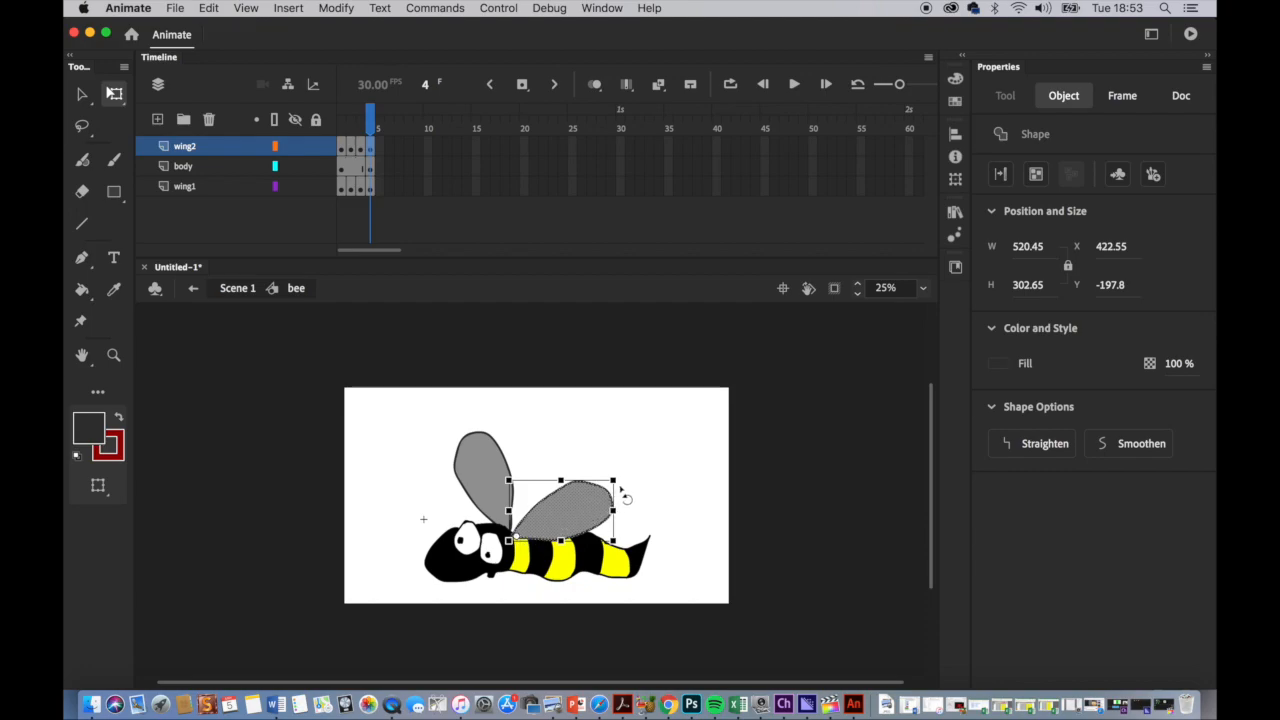
left_click_drag(620, 479, 626, 507)
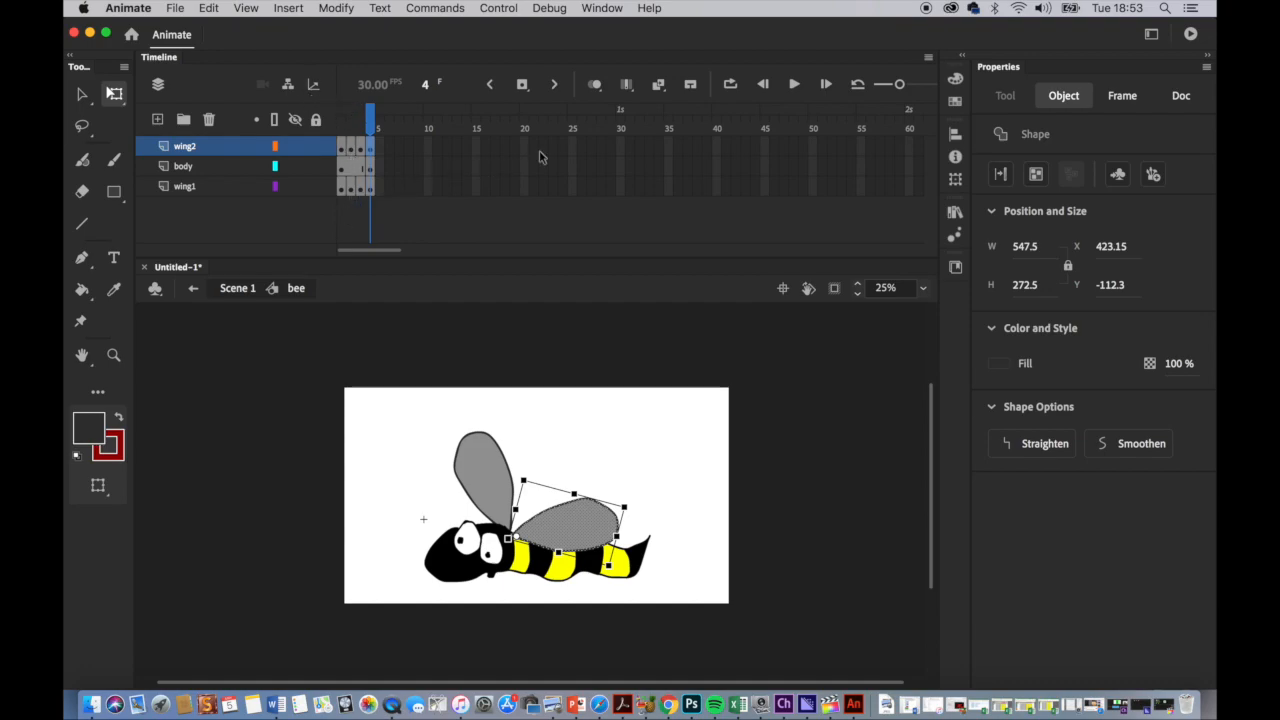
Turn on looped playback and preview the wing animation
left_click(794, 85)
left_click(794, 85)
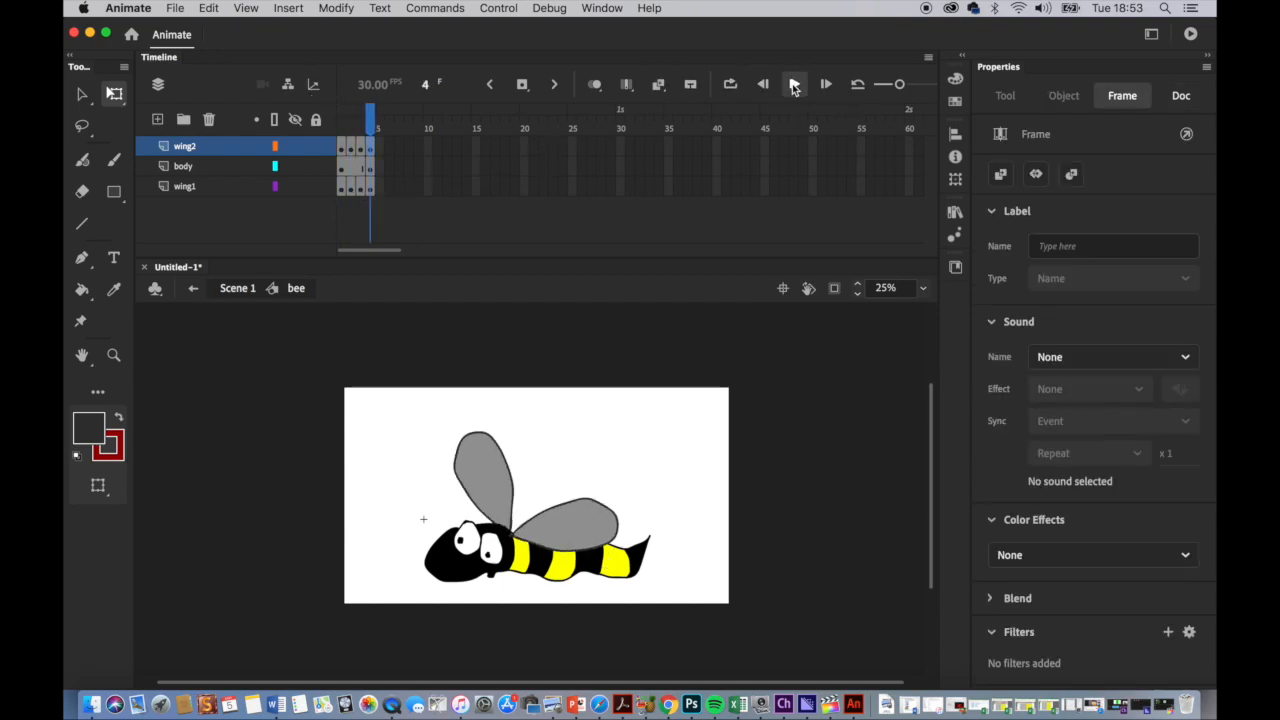
left_click(794, 85)
left_click(730, 84)
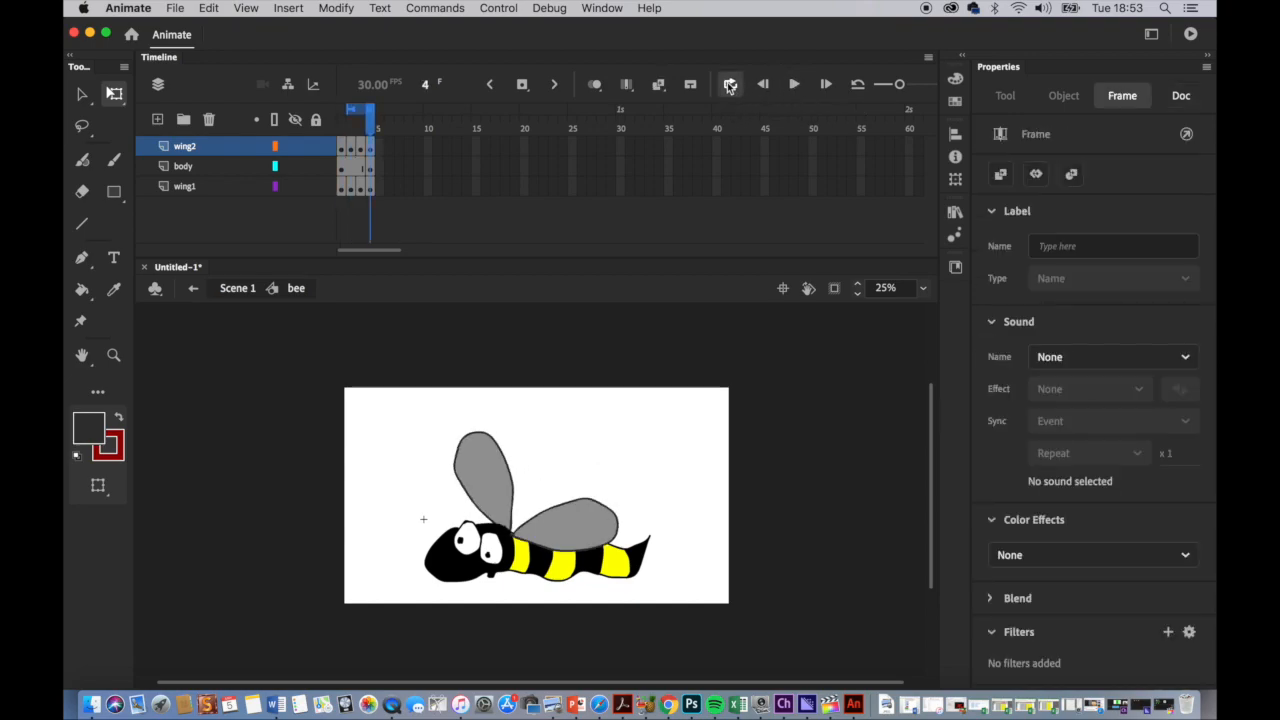
left_click(794, 85)
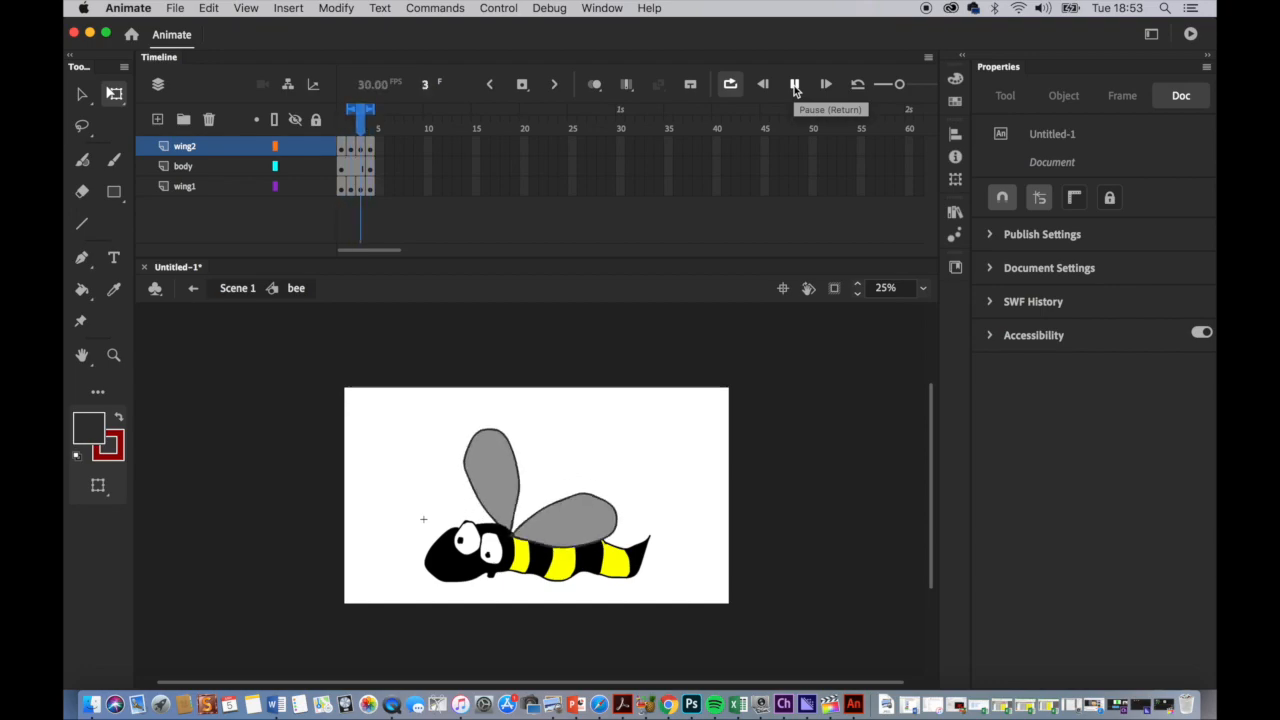
left_click(794, 85)
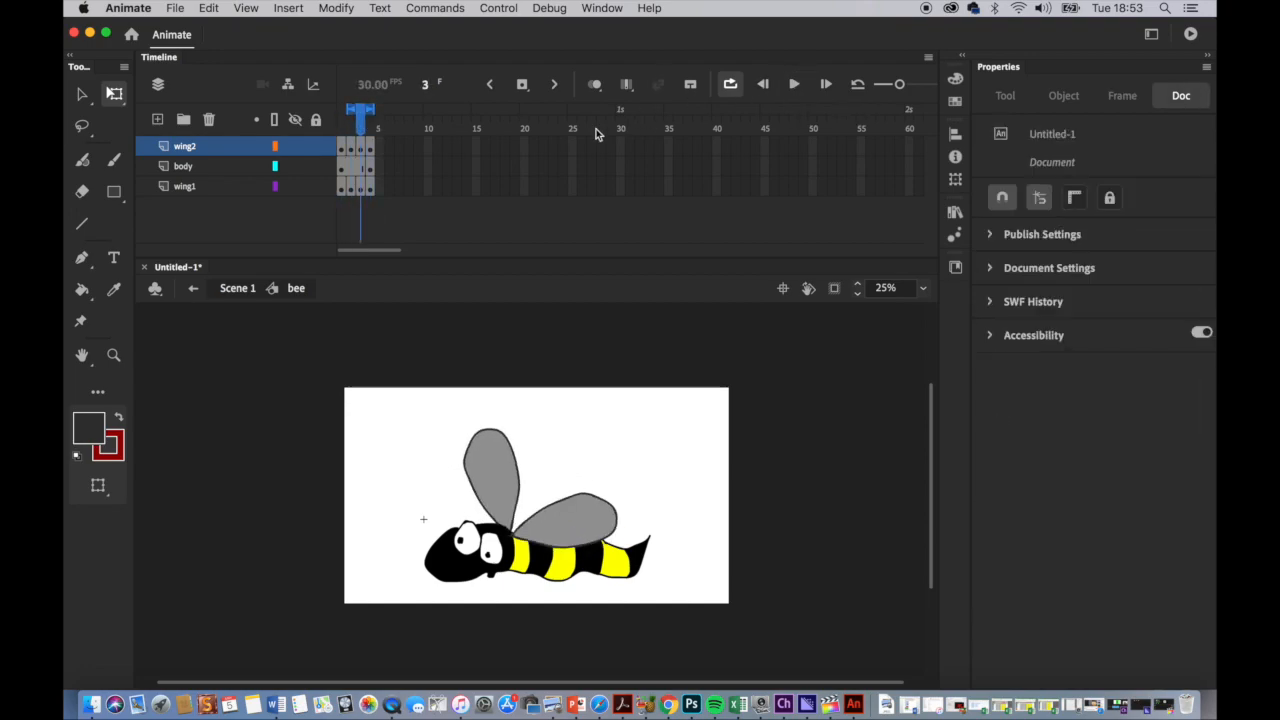
Move the pivot of the wing2 shape on frame 1 to its base and rotate the wing counter-clockwise towards the front wing
left_click_drag(361, 128, 342, 128)
left_click(342, 150)
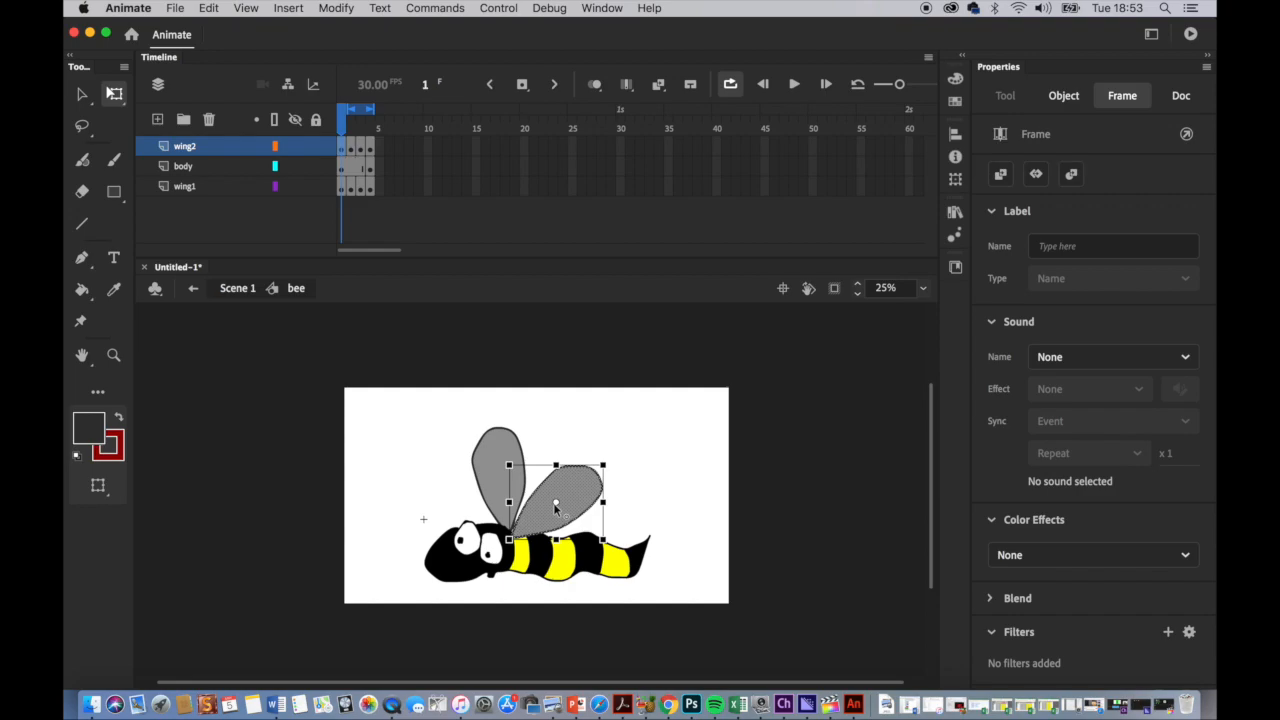
left_click_drag(556, 507, 516, 538)
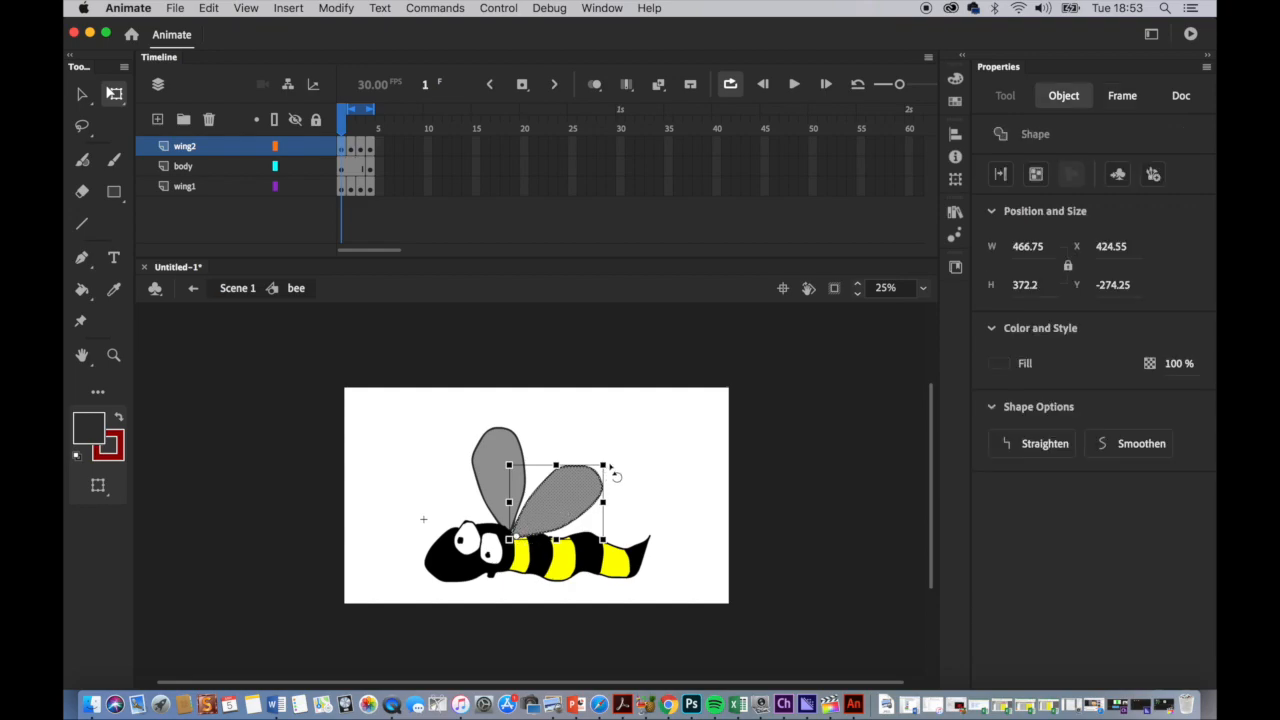
left_click_drag(614, 474, 568, 452)
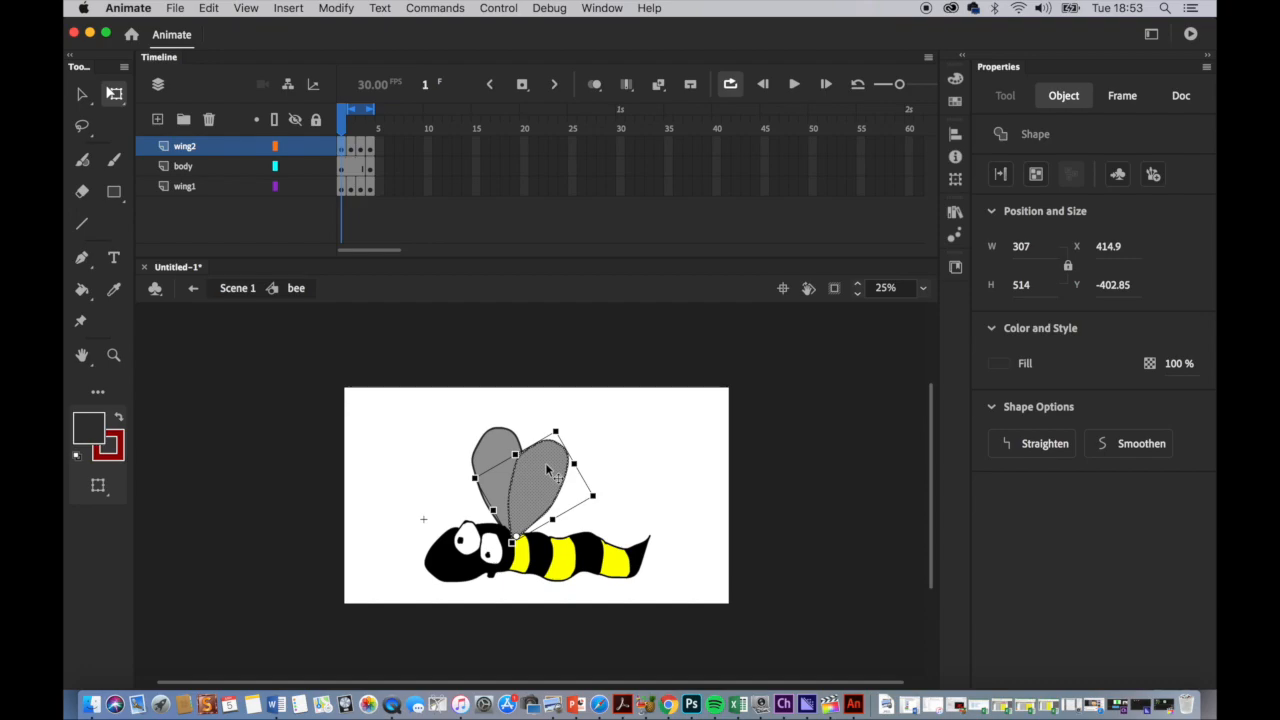
left_click_drag(560, 432, 587, 452)
left_click(505, 453)
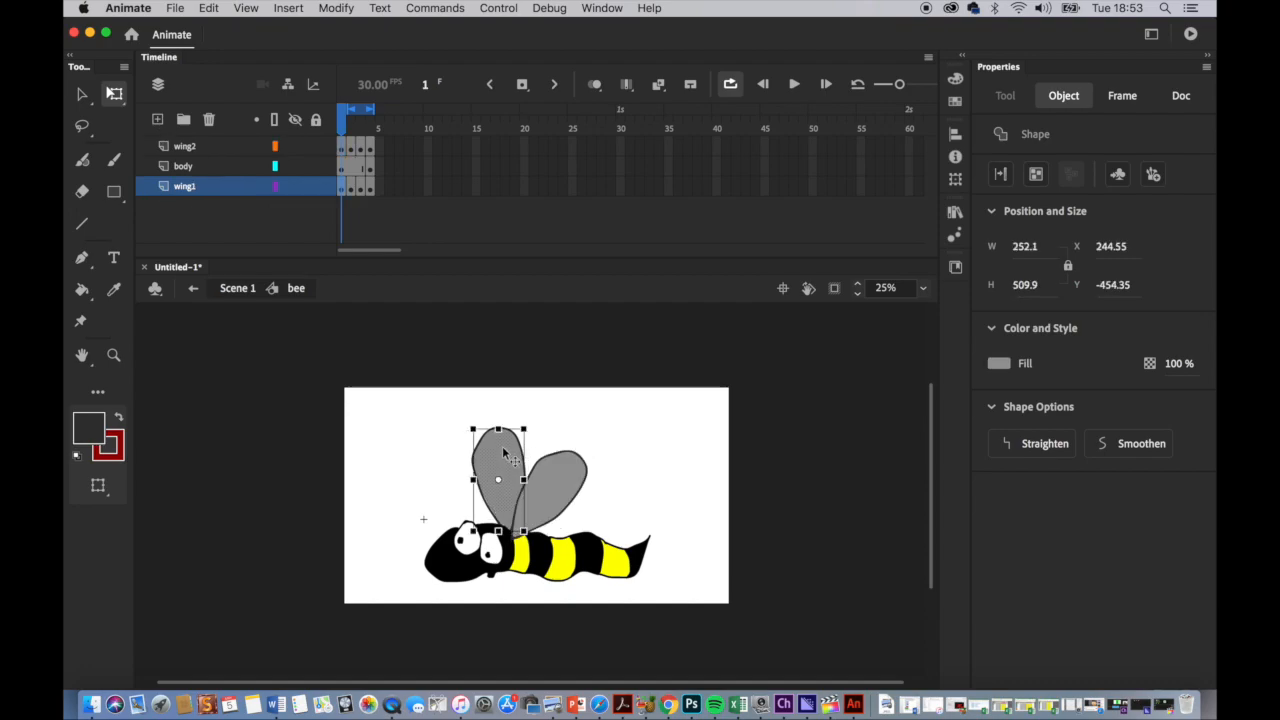
left_click_drag(499, 480, 513, 530)
left_click_drag(547, 436, 532, 436)
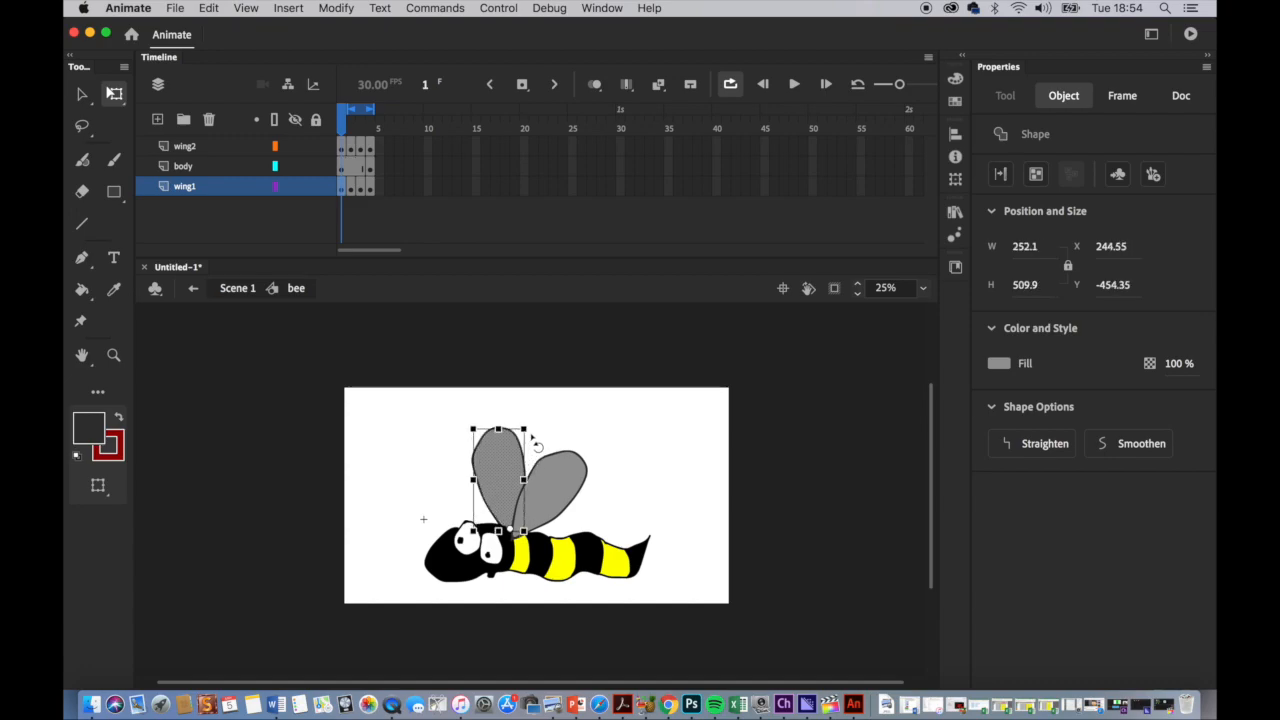
left_click(210, 8)
left_click(218, 28)
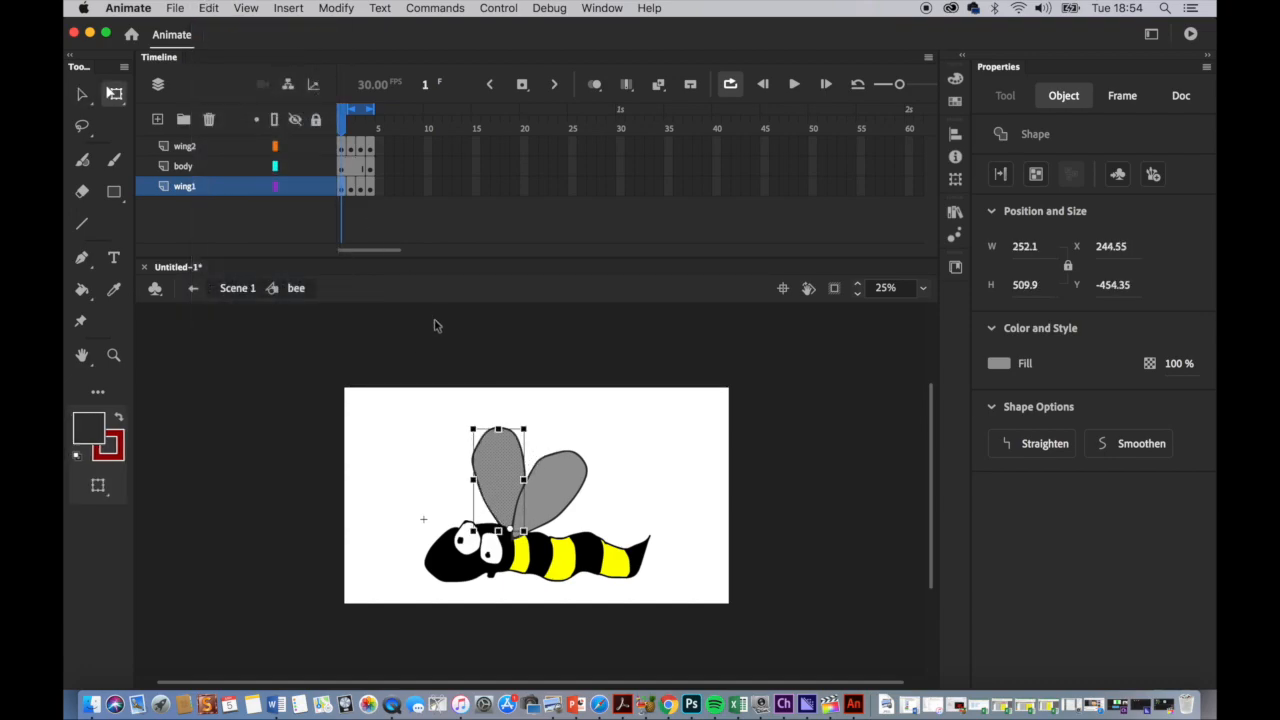
left_click(474, 402)
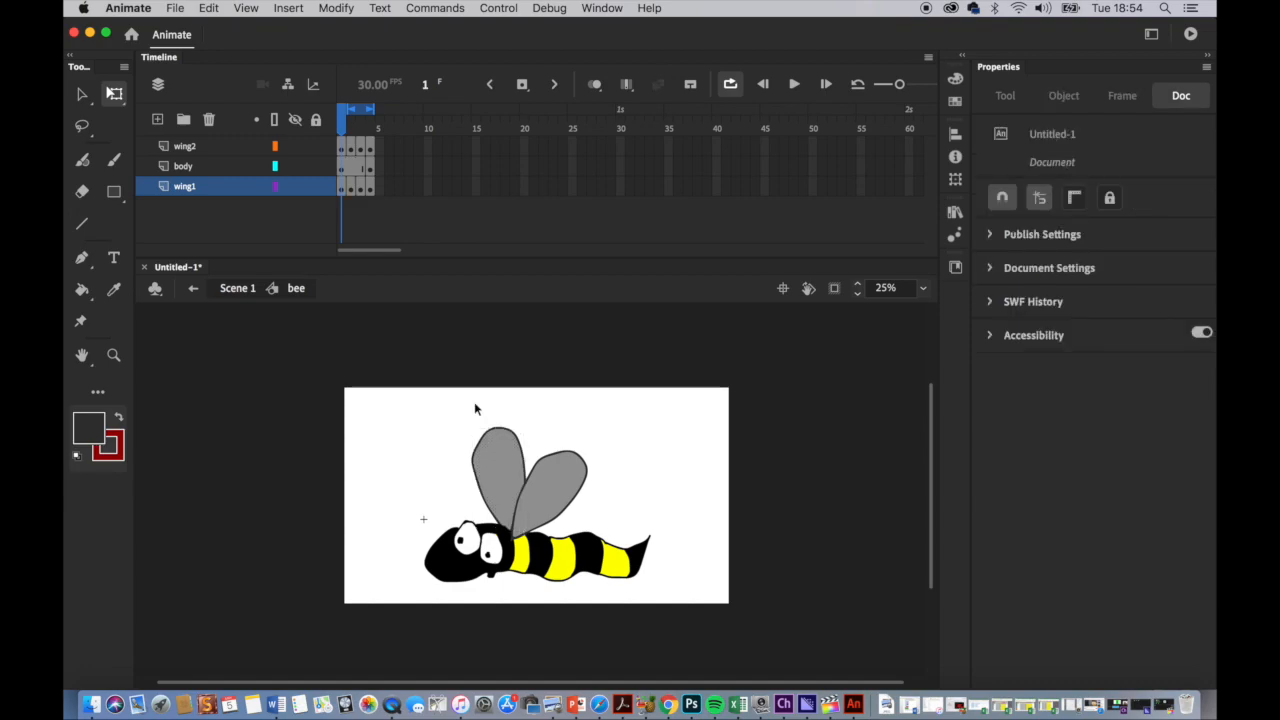
Select the whole wing on frame 1 of wing1 and rotate it clockwise about its base to about X 320, Y -461
left_click(293, 188)
left_click(297, 189)
left_click(341, 188)
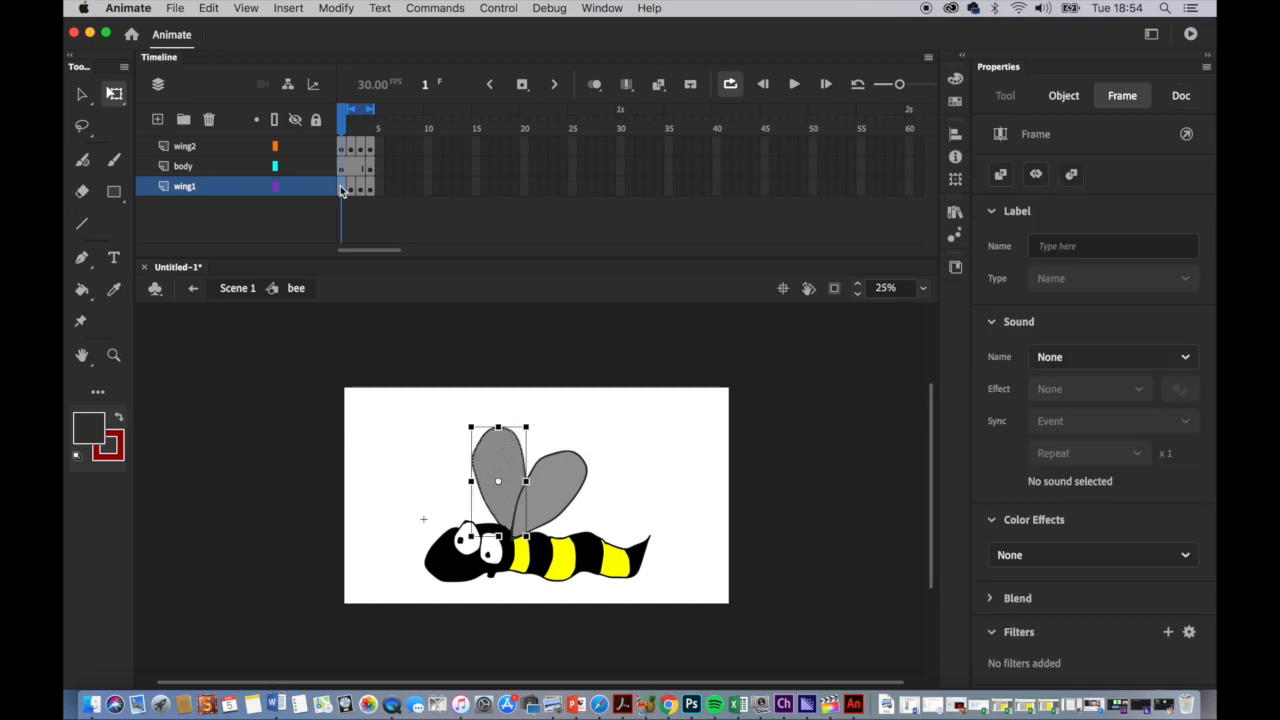
left_click(505, 489)
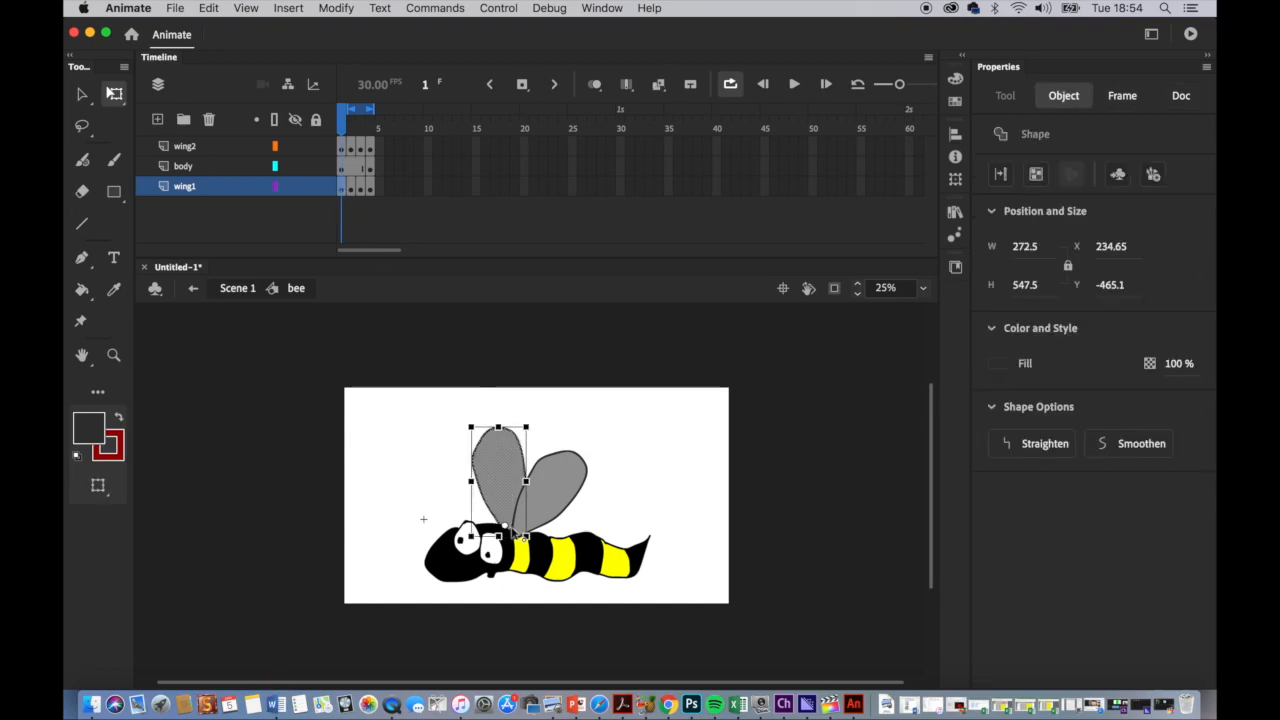
left_click_drag(530, 424, 556, 438)
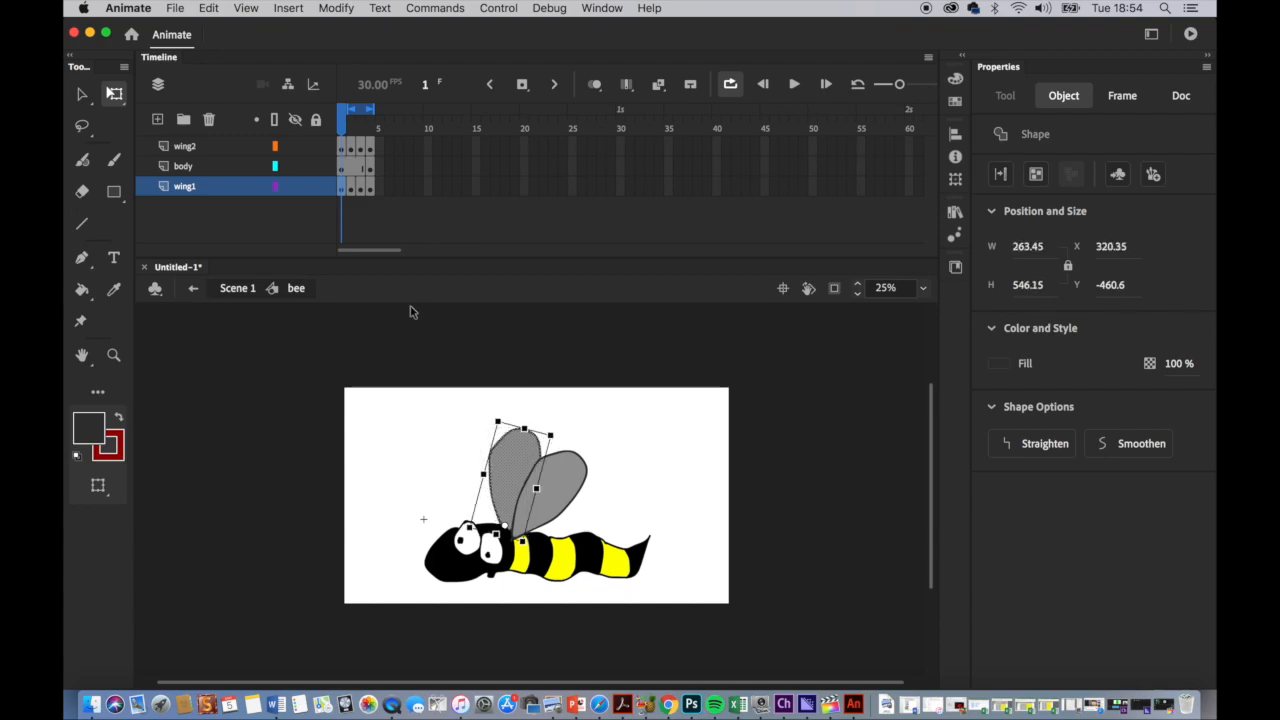
Compare frames 1 and 2, and rotate the wing2 shape on frame 2 counter-clockwise about its base to about X 429, Y -348
left_click(343, 133)
left_click(350, 131)
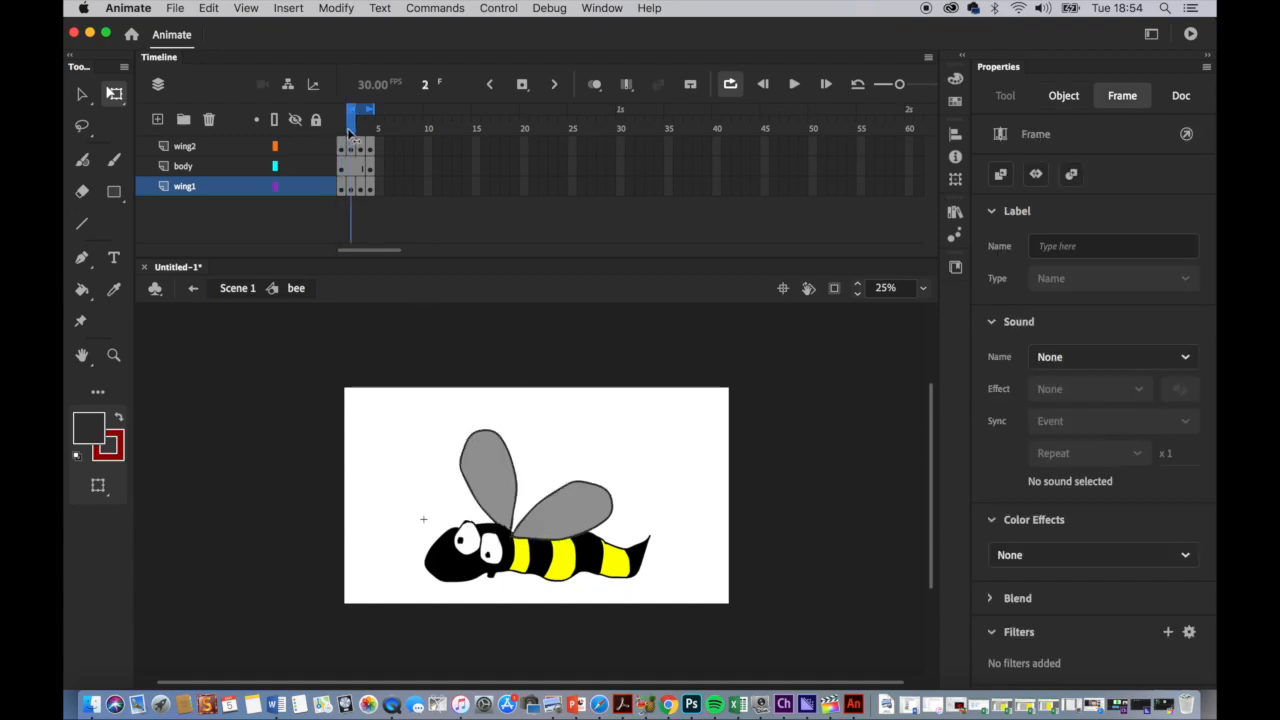
left_click(342, 133)
left_click(349, 132)
left_click(351, 147)
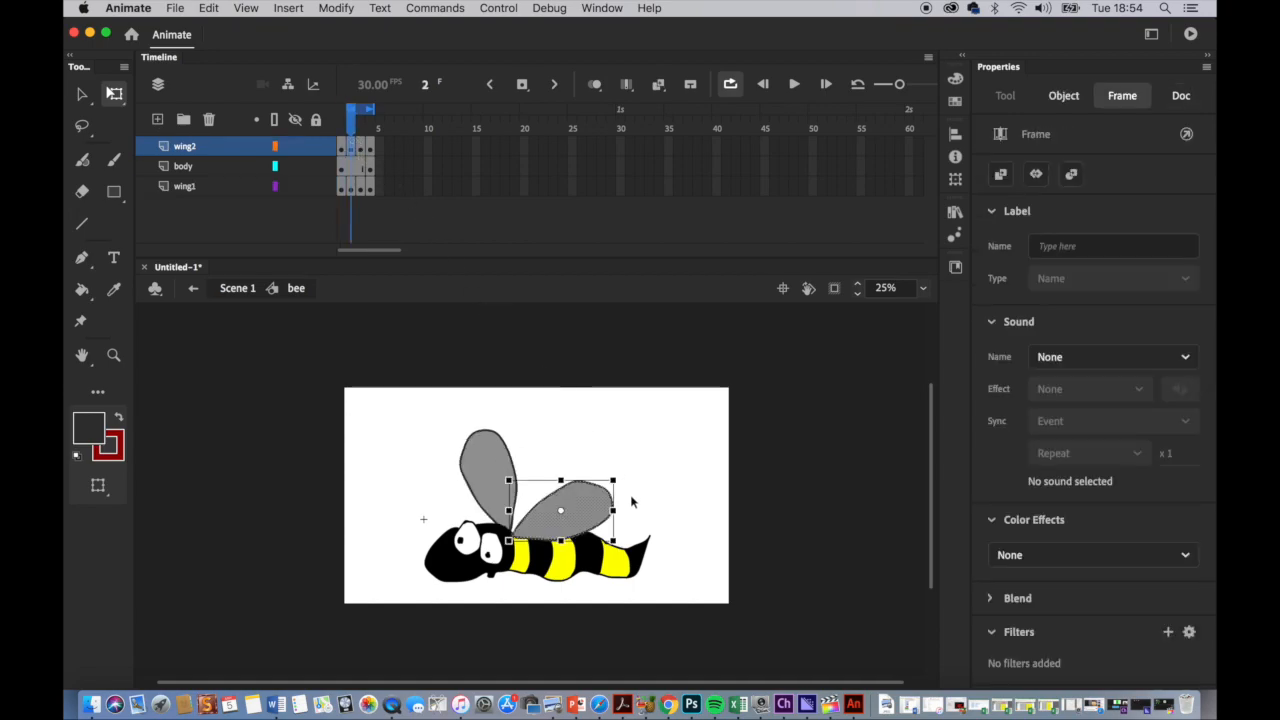
left_click(561, 514)
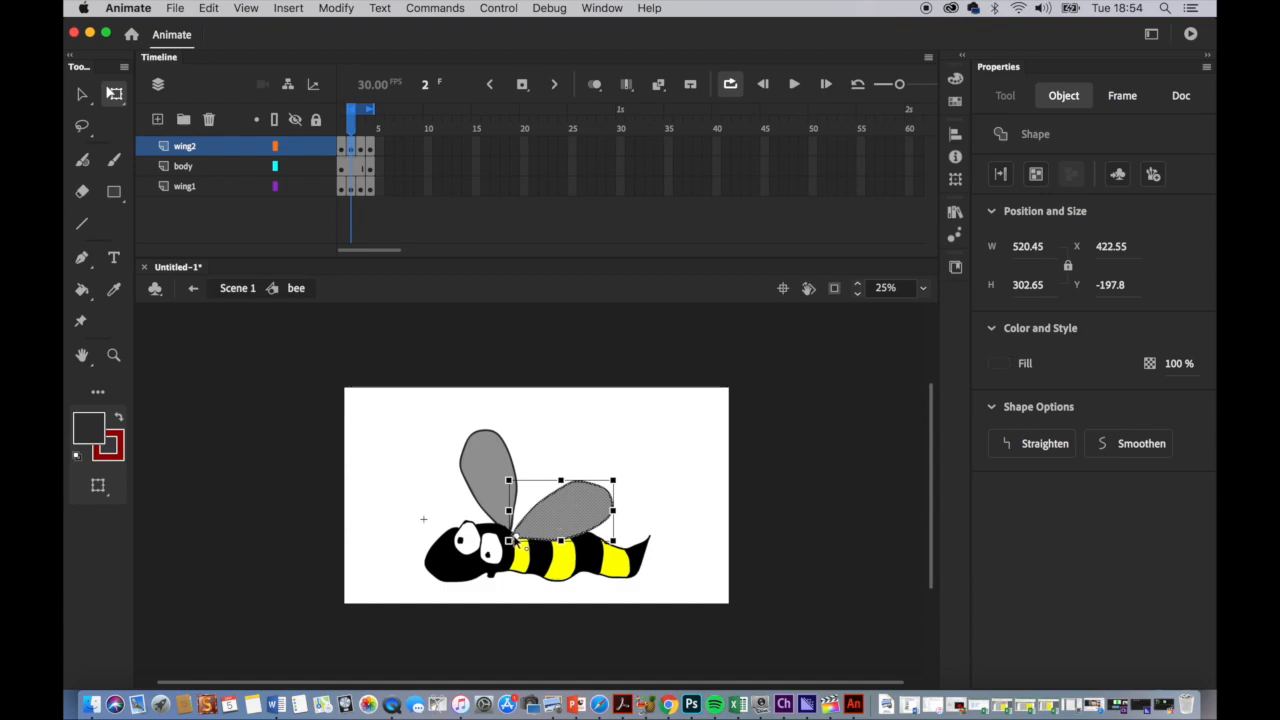
left_click_drag(612, 474, 573, 441)
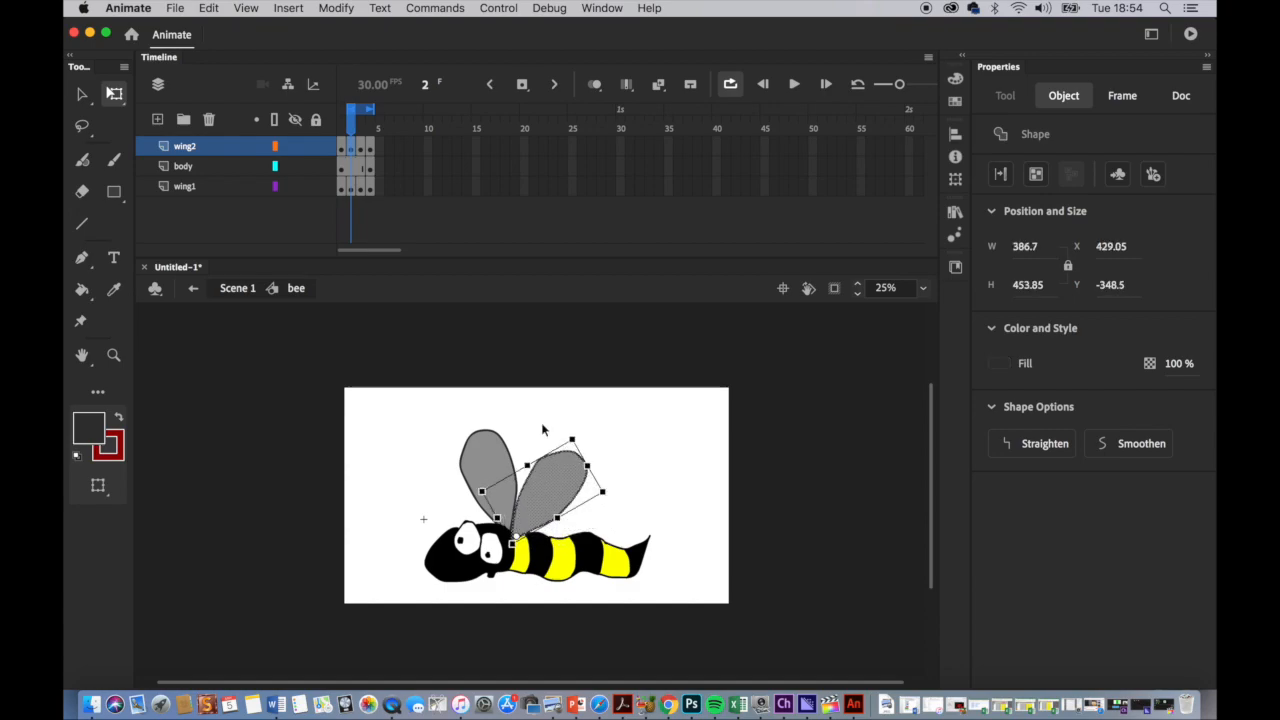
Rotate the wing1 shape on frame 2 clockwise about its base to about X 262, Y -473, and check it against frame 1
left_click(353, 188)
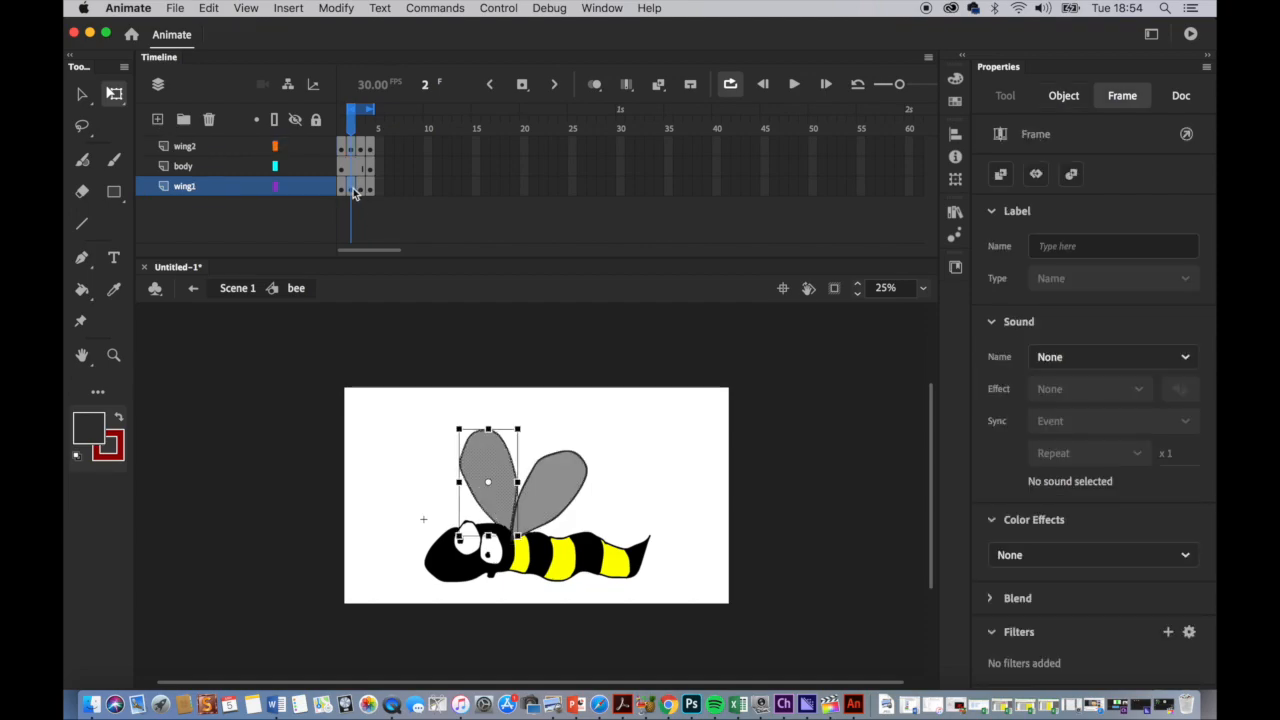
left_click(497, 503)
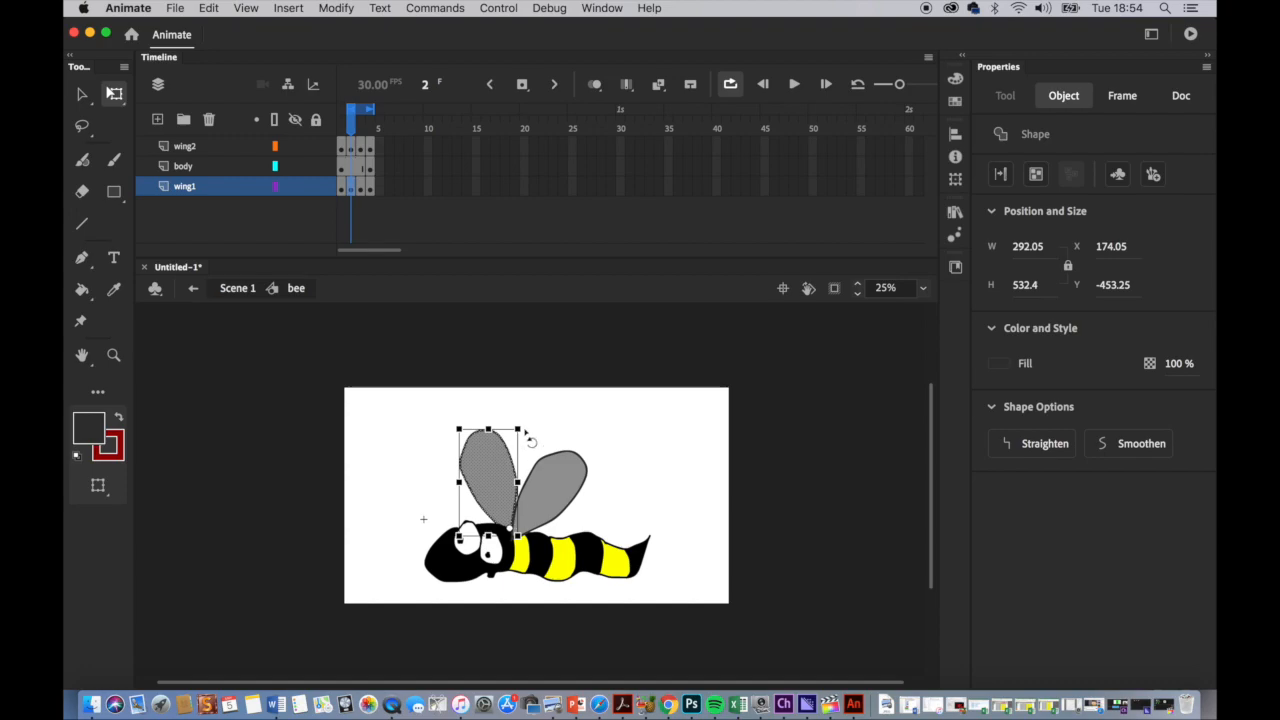
left_click_drag(527, 431, 543, 437)
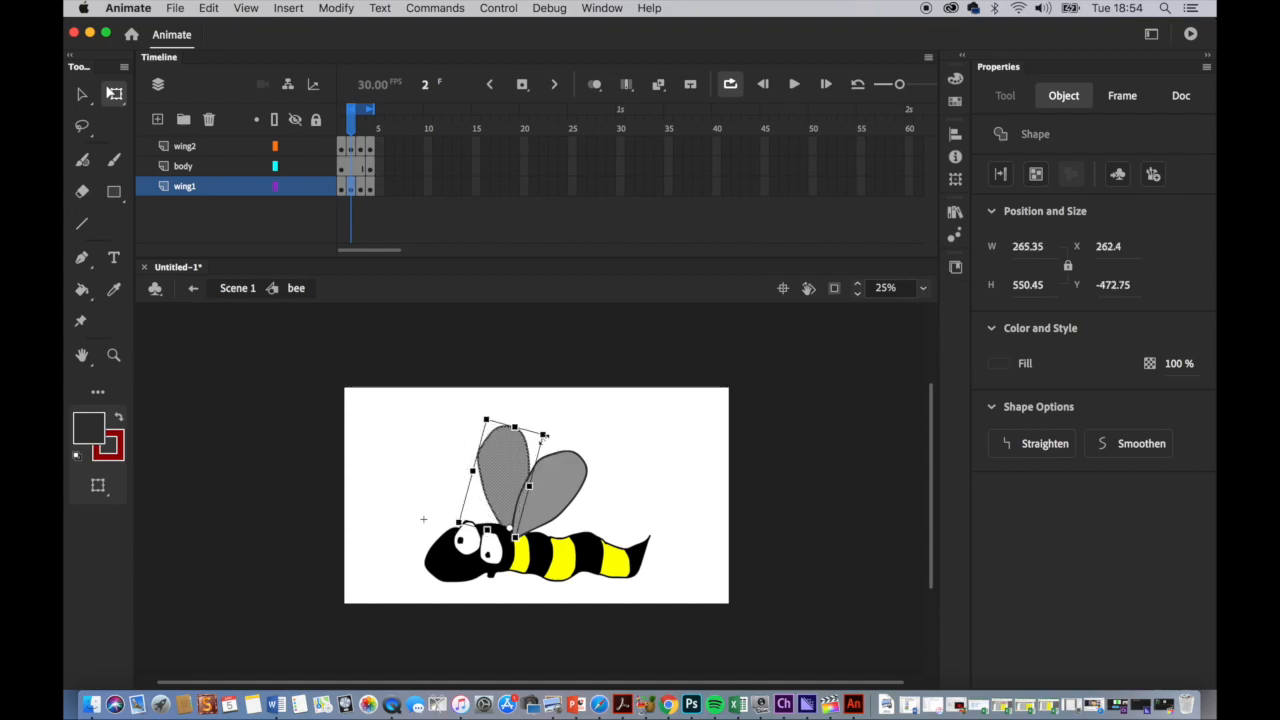
left_click(345, 127)
left_click(350, 127)
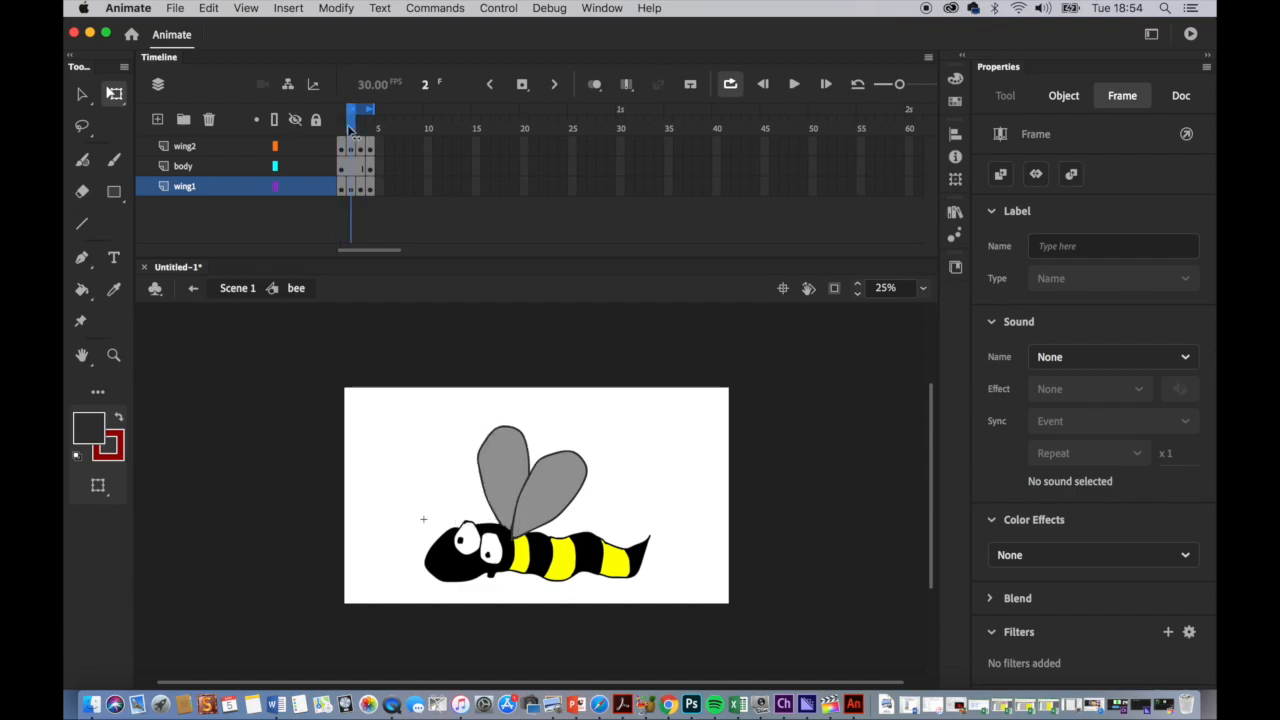
left_click_drag(348, 130, 350, 129)
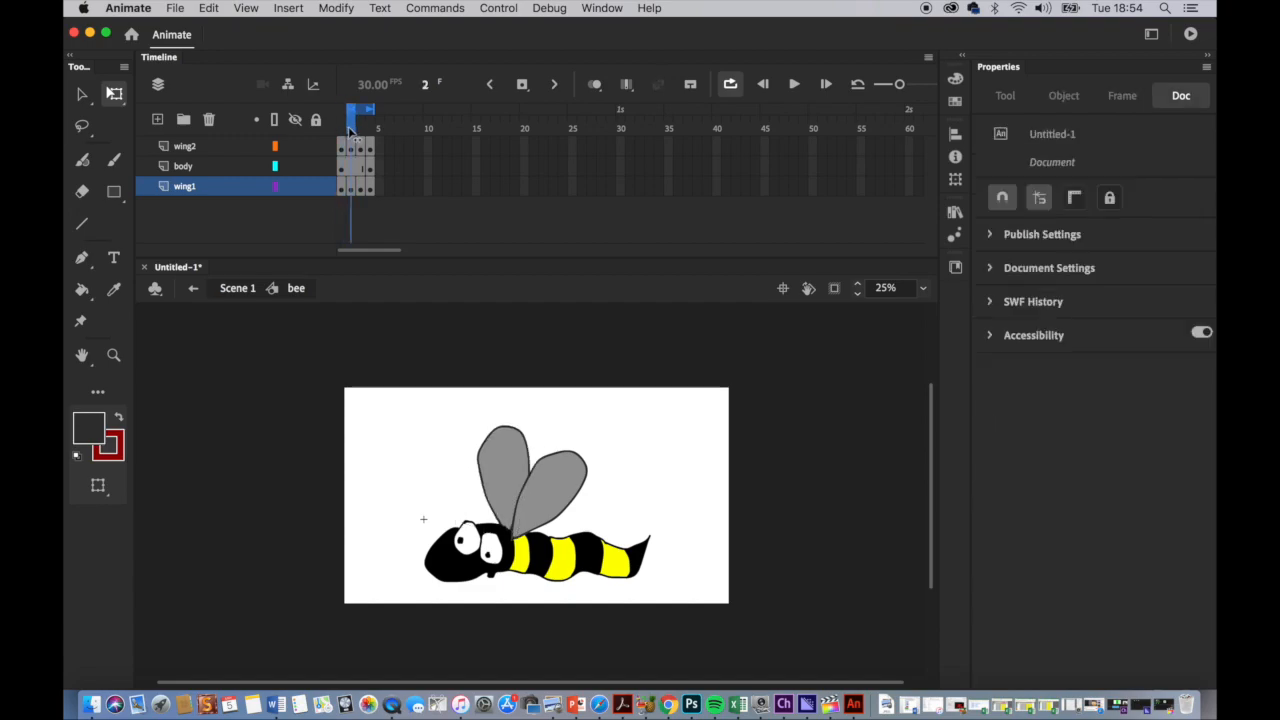
Rotate the wing2 shape on frame 2 clockwise about its base, down towards the body, to about X 423, Y -233
left_click(351, 188)
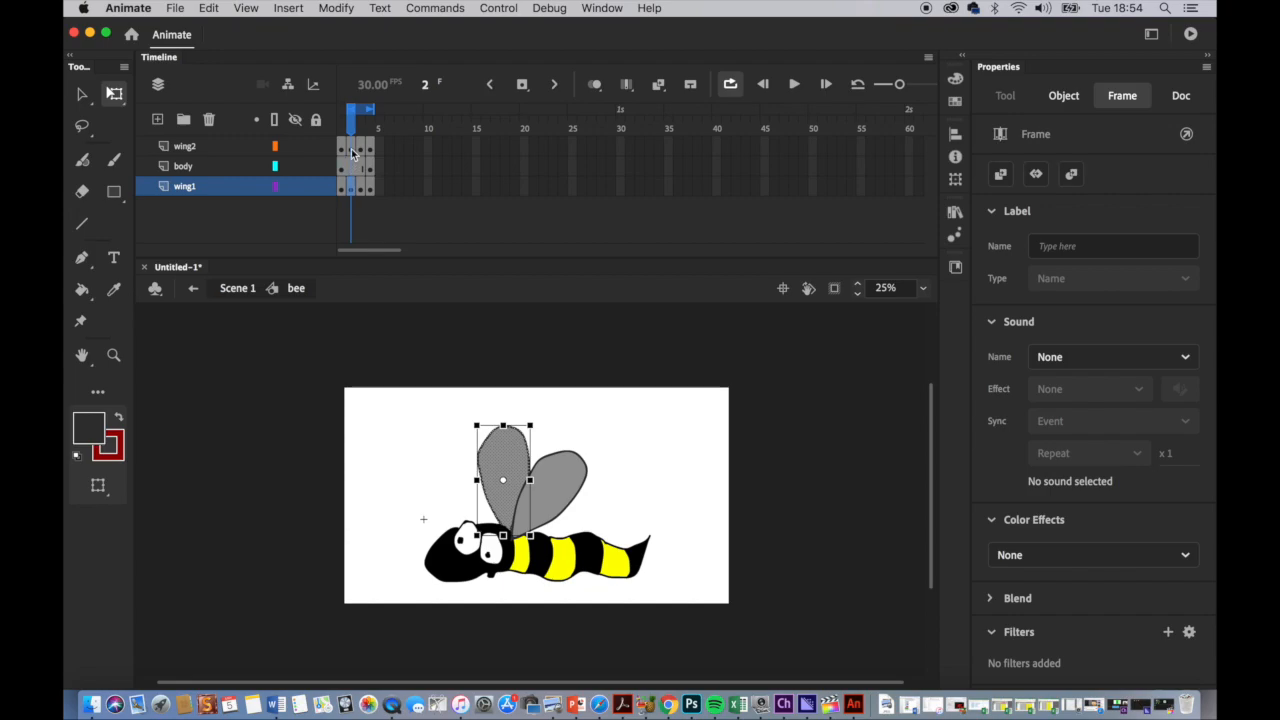
left_click(352, 148)
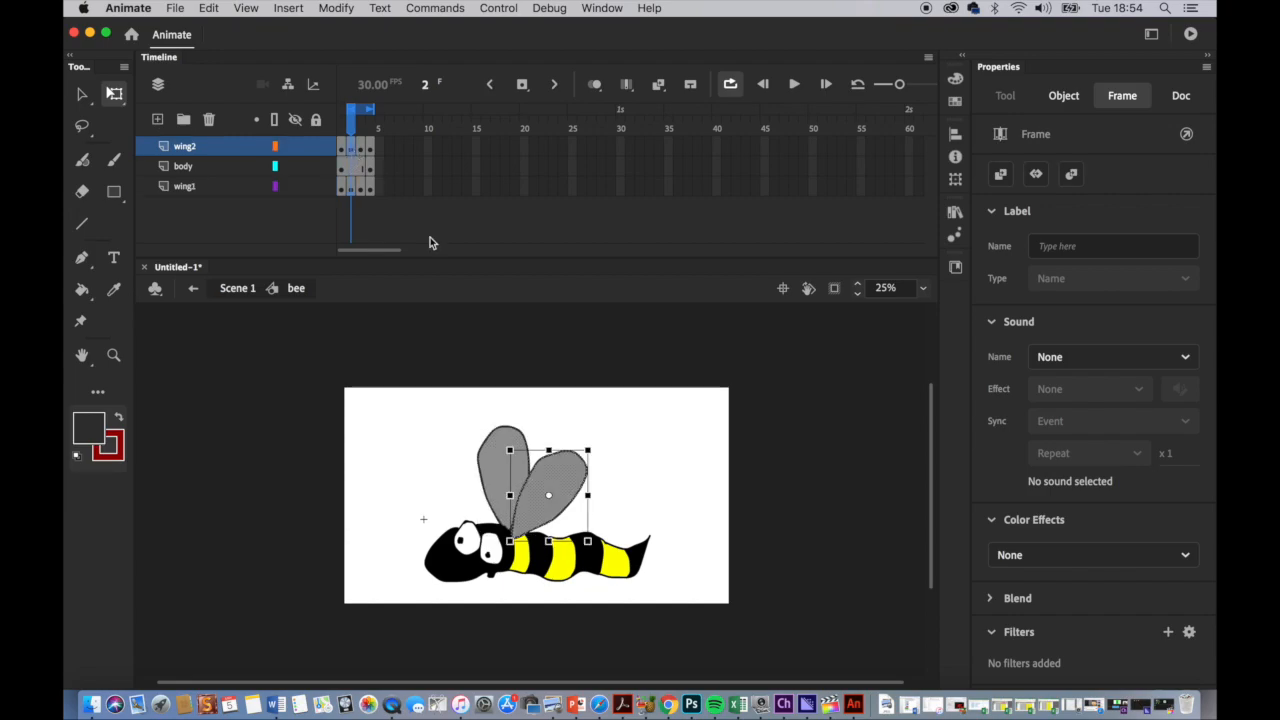
left_click(555, 495)
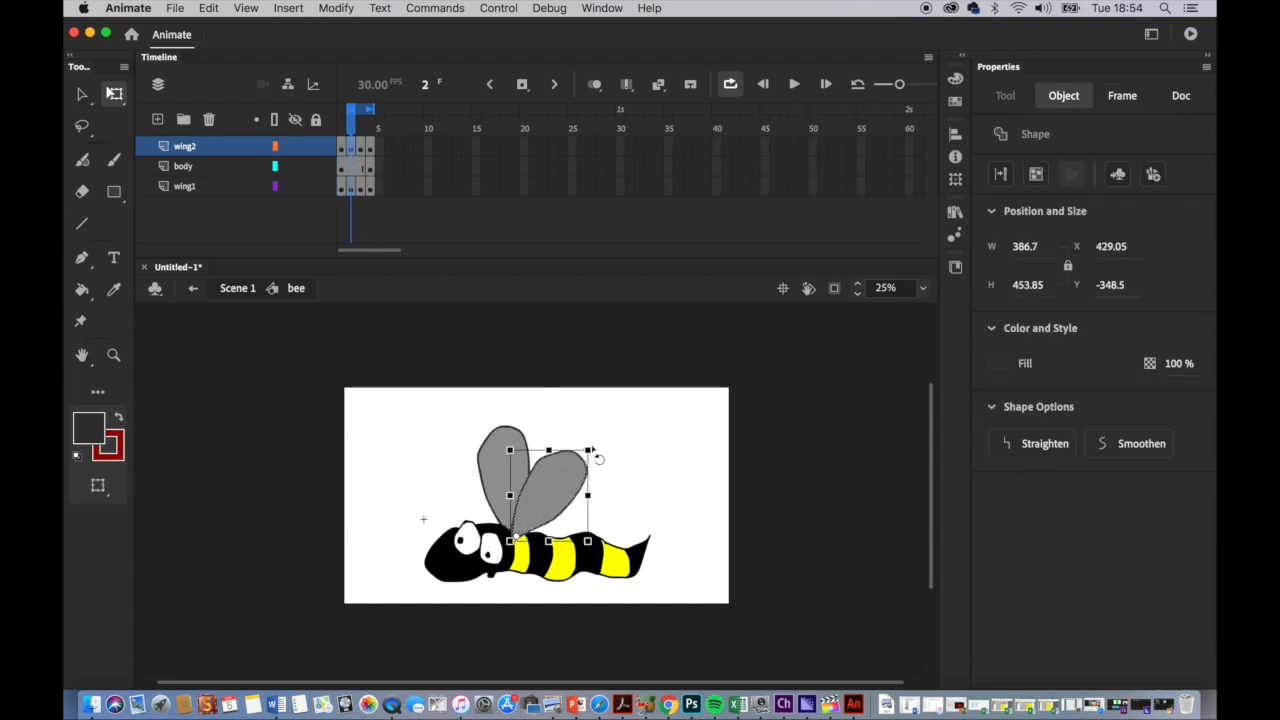
left_click_drag(594, 449, 612, 498)
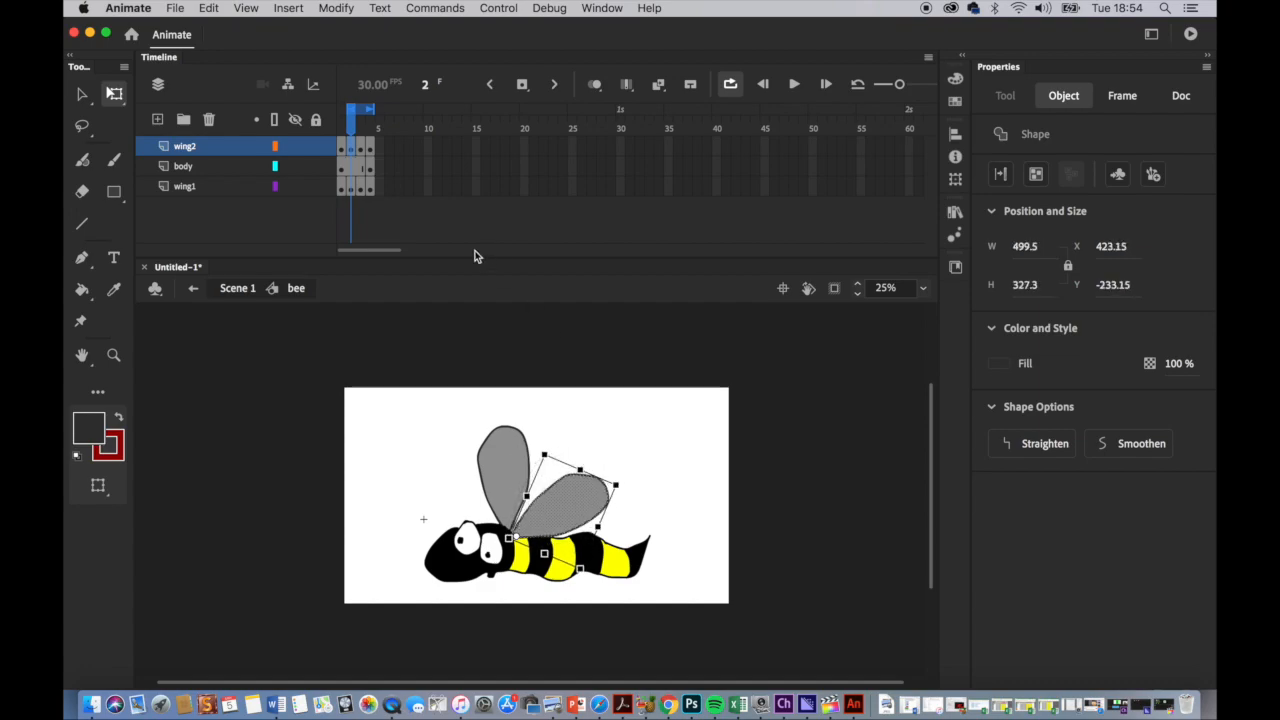
Scrub through the four frames and preview the looping wing flap inside the bee symbol
left_click(352, 128)
mouse_move(356, 126)
left_mouse_down()
mouse_move(376, 130)
mouse_move(350, 132)
mouse_move(370, 140)
left_mouse_up()
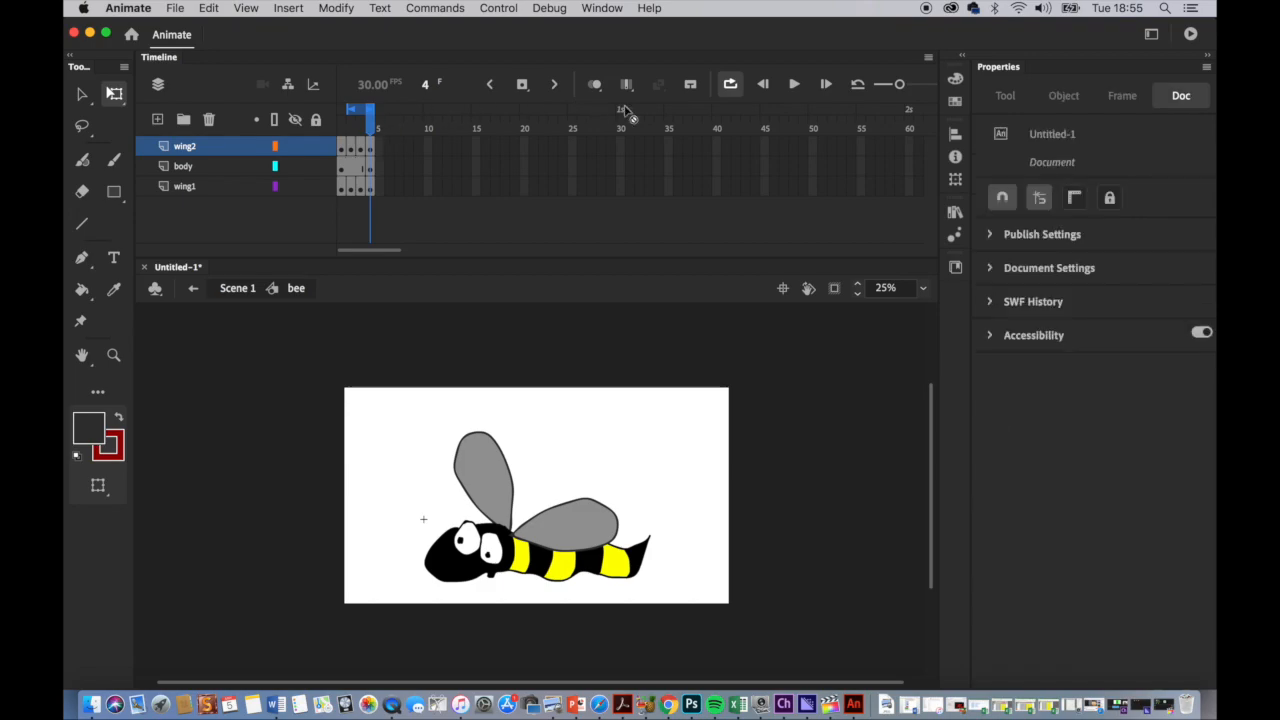
left_click(794, 84)
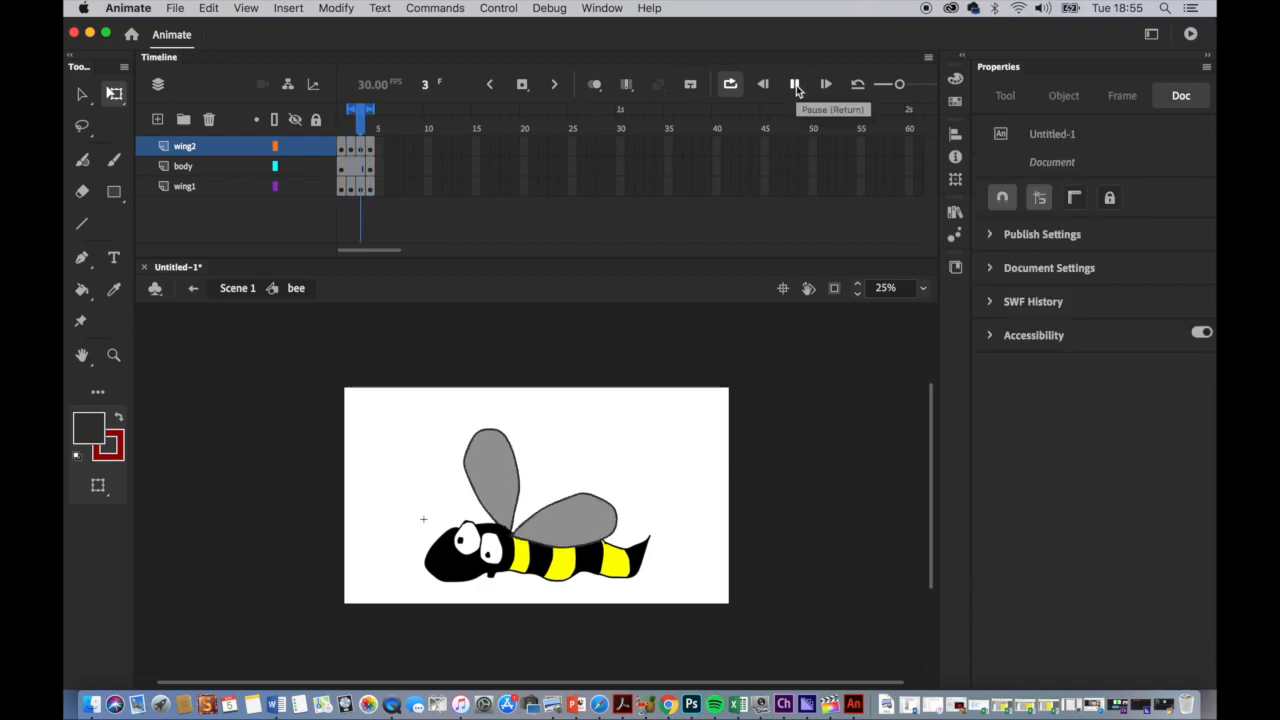
left_click(794, 84)
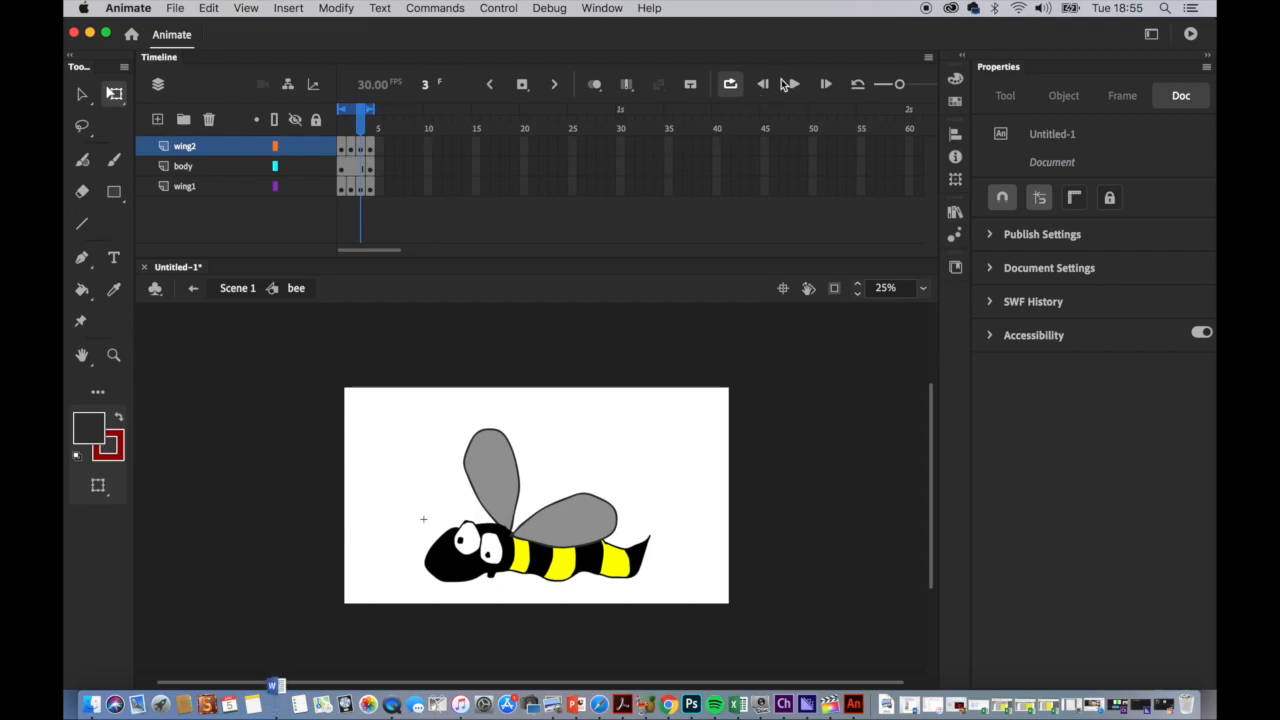
left_click(794, 85)
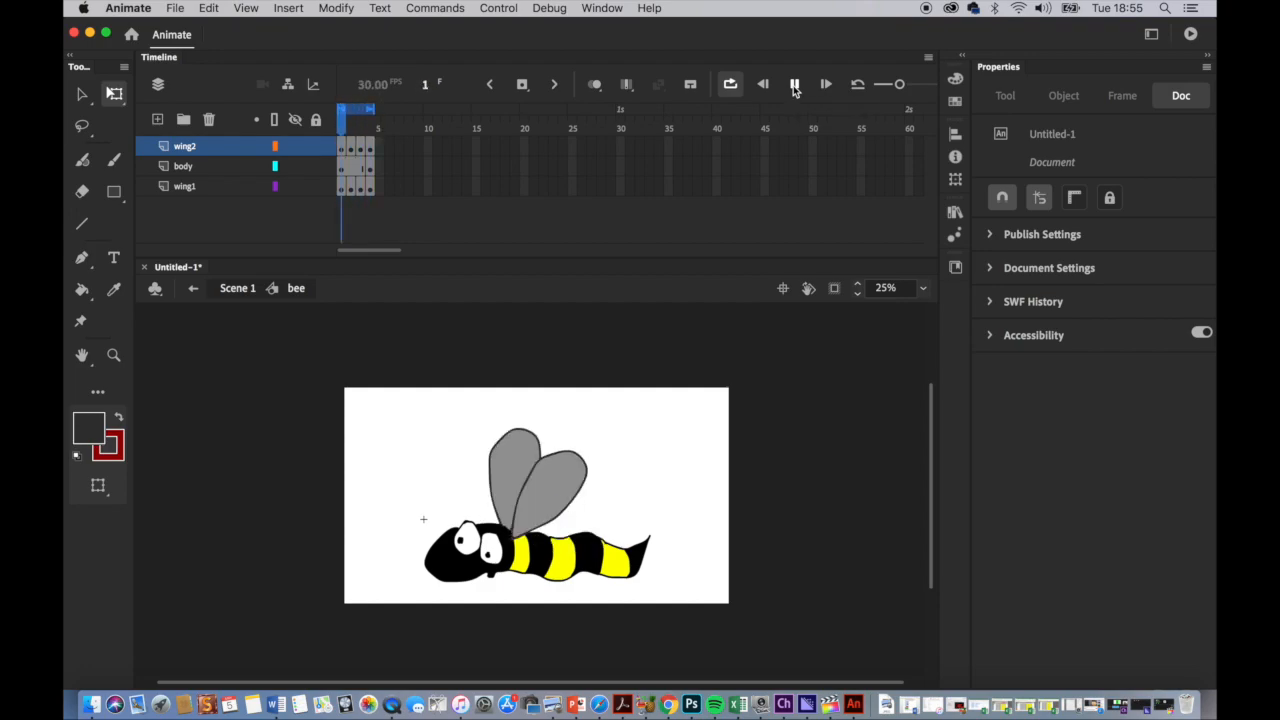
left_click(793, 85)
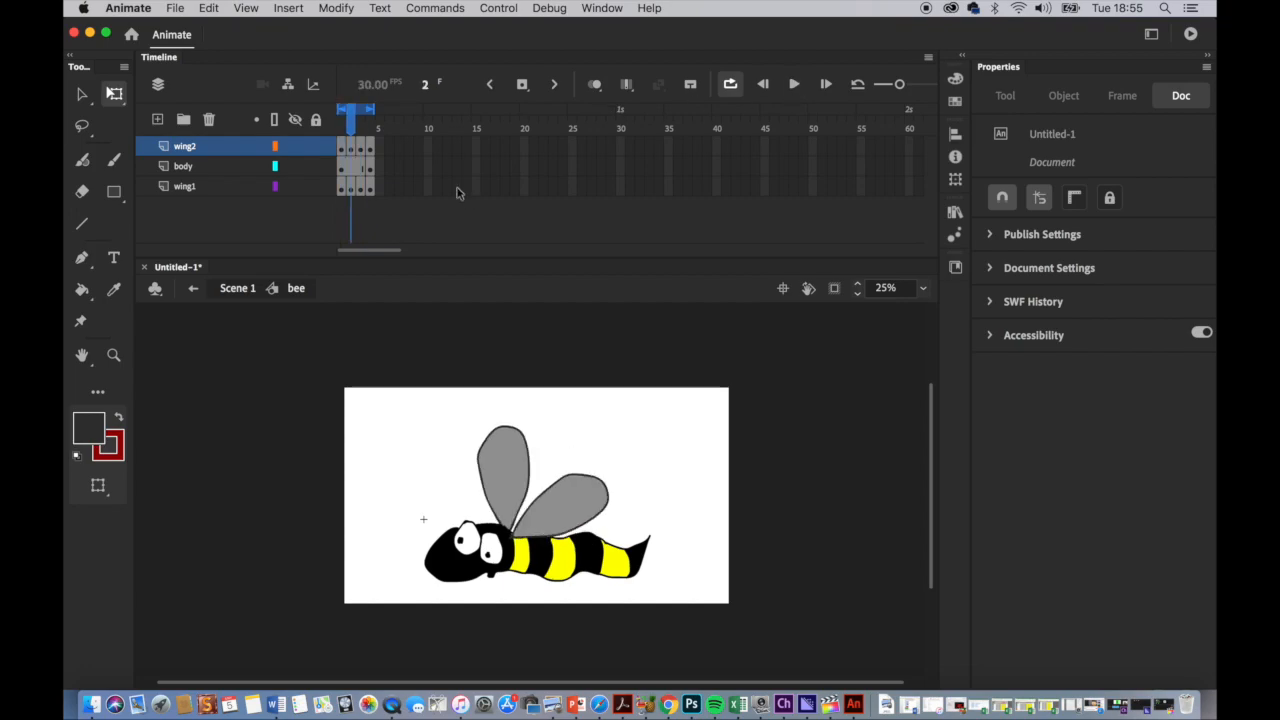
Return to Scene 1, shrink the bee to about 210 x 185, and place it off-stage on the right at about X 2085, Y 425
left_click(240, 289)
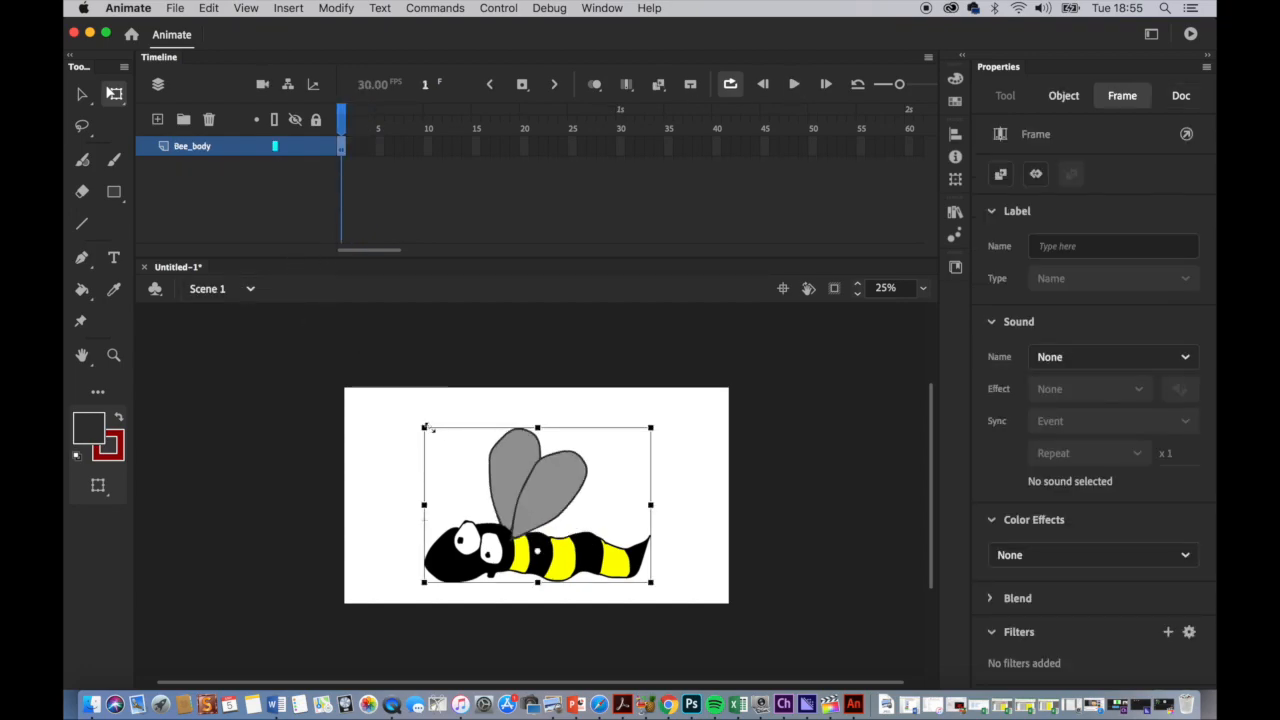
left_click_drag(426, 426, 781, 469)
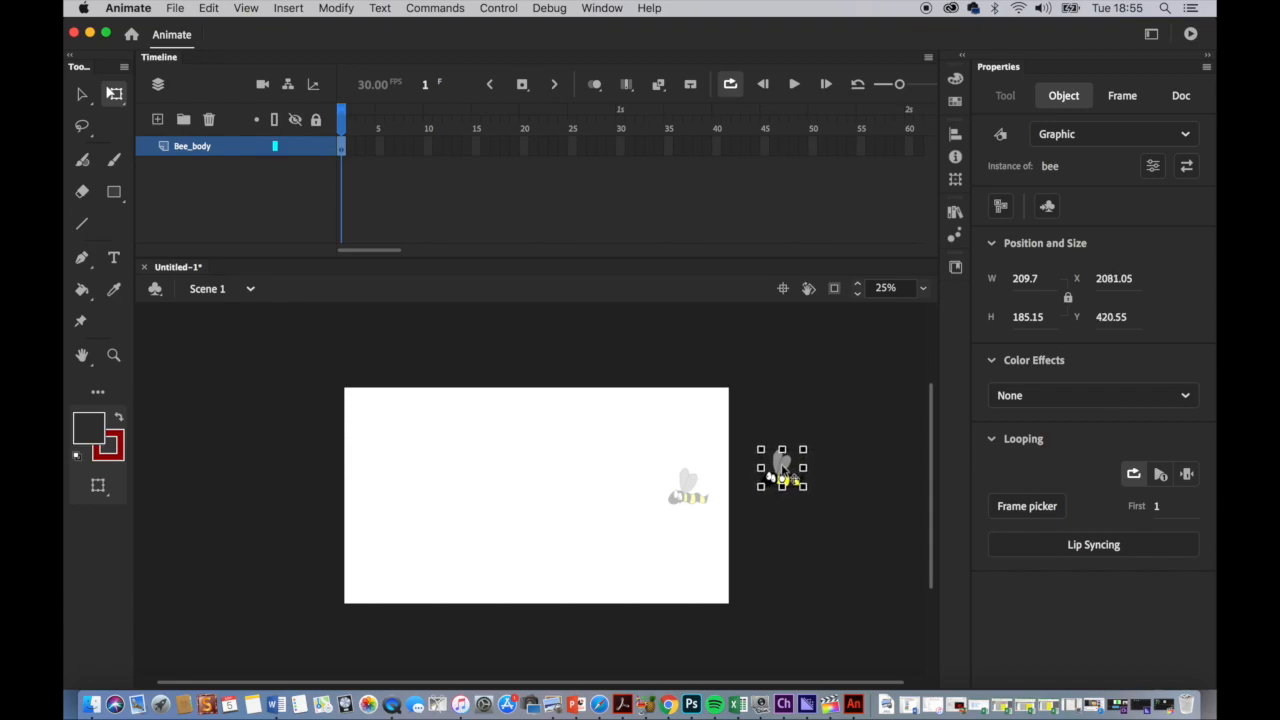
left_click_drag(781, 466, 781, 467)
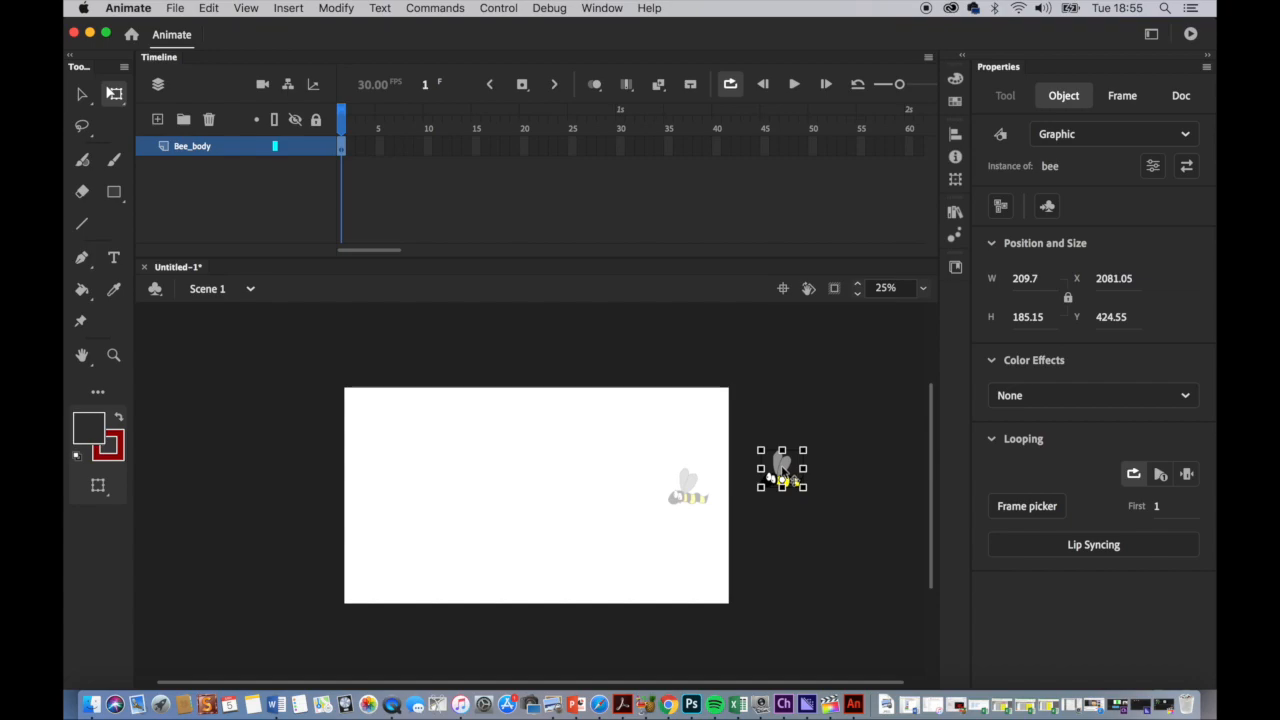
left_click_drag(782, 467, 783, 467)
Insert a keyframe at frame 150 (5 seconds) on the Bee_body layer
left_click_drag(381, 254, 401, 250)
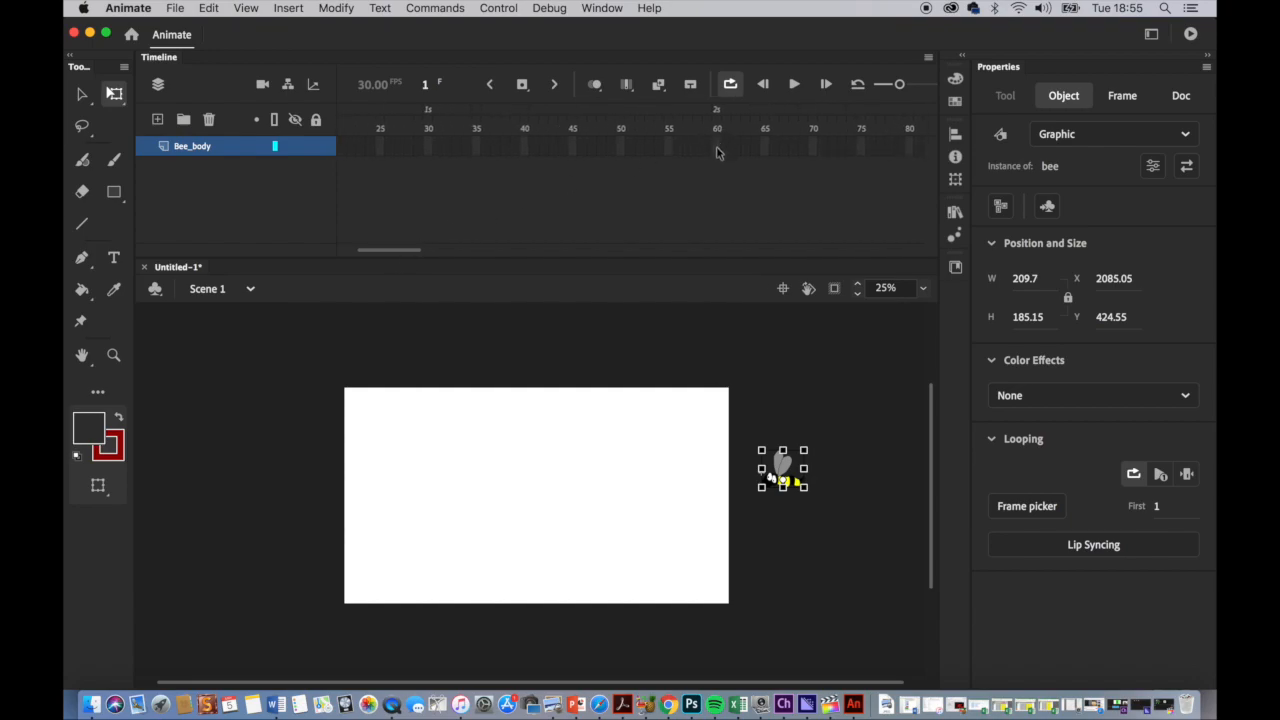
scroll(743, 152, "right", 10)
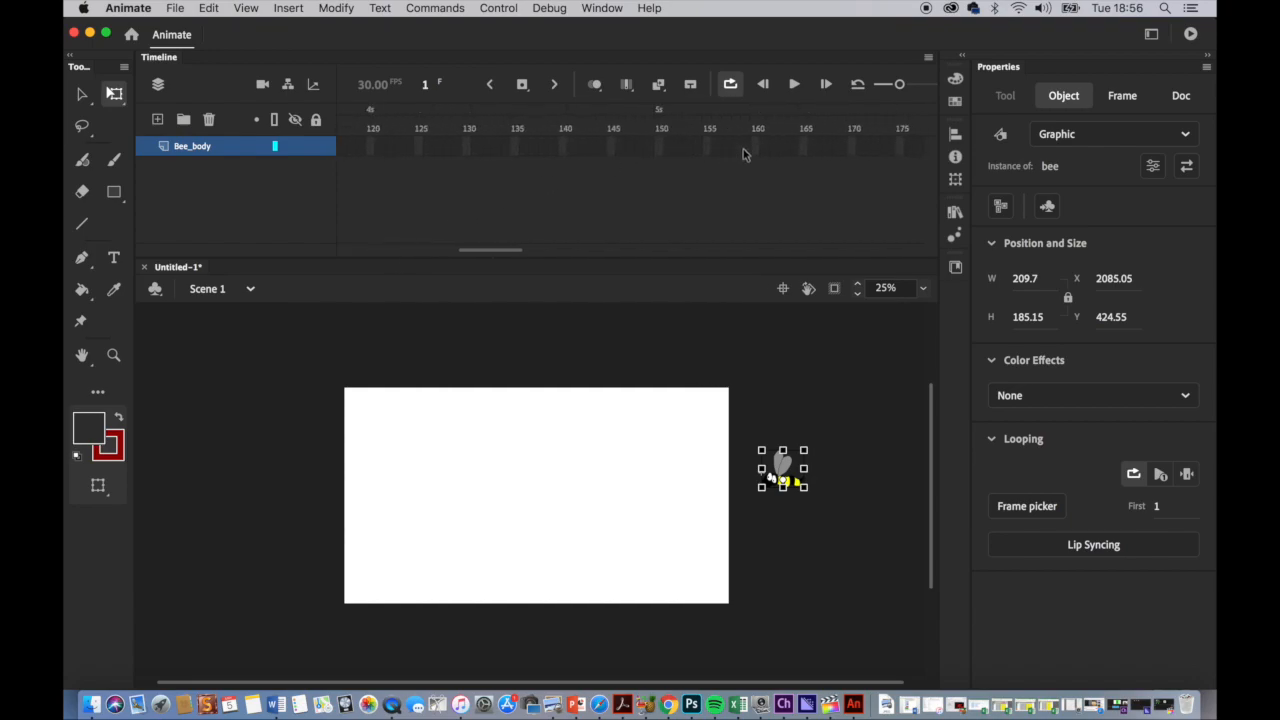
left_click(659, 148)
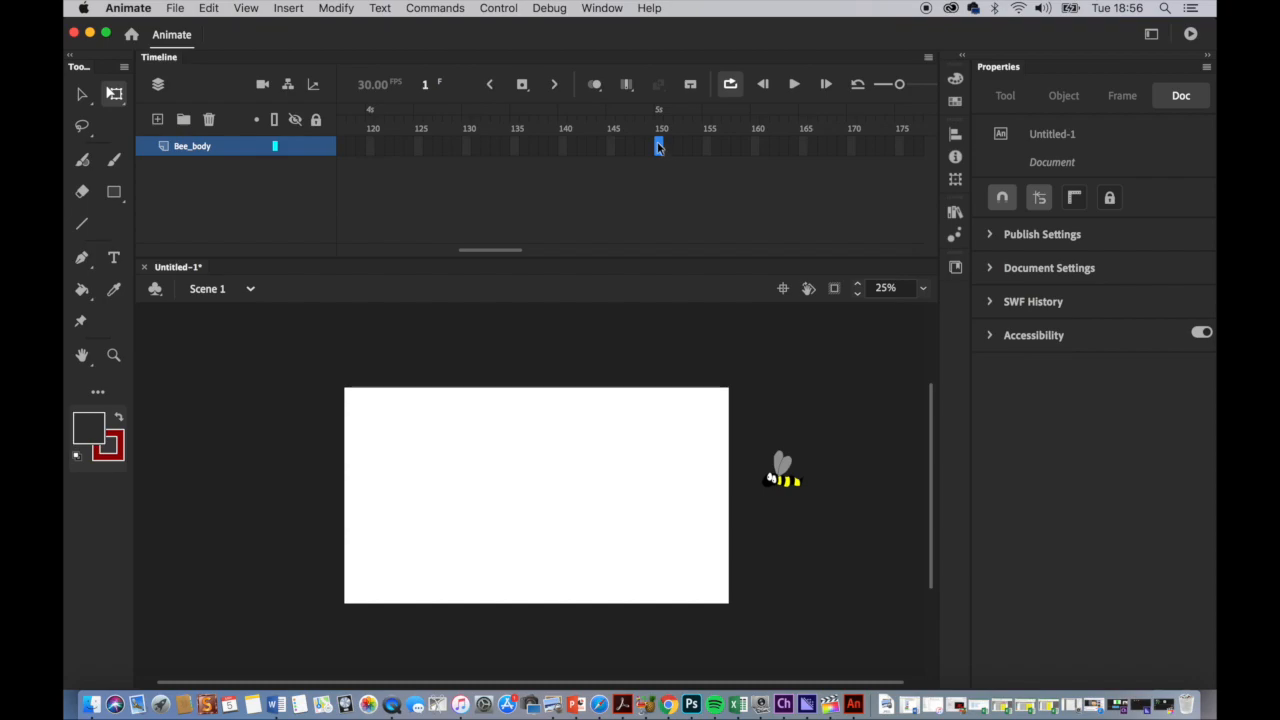
right_click(659, 147)
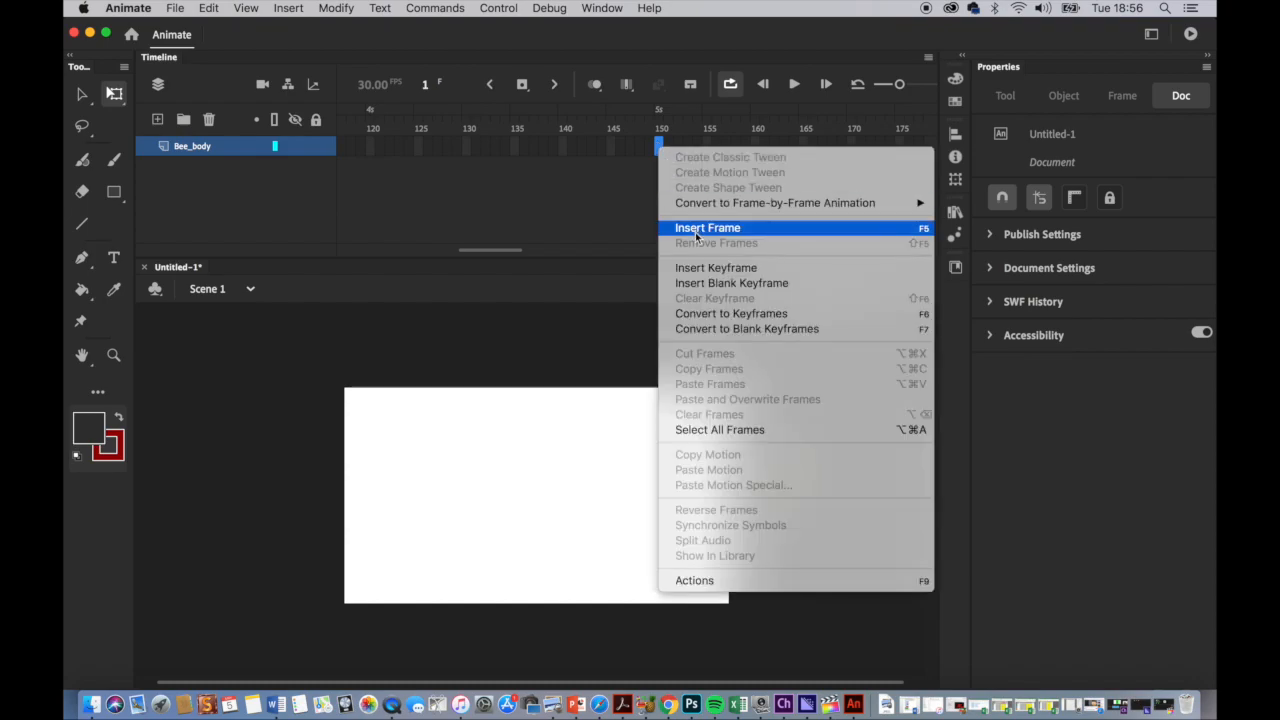
left_click(712, 268)
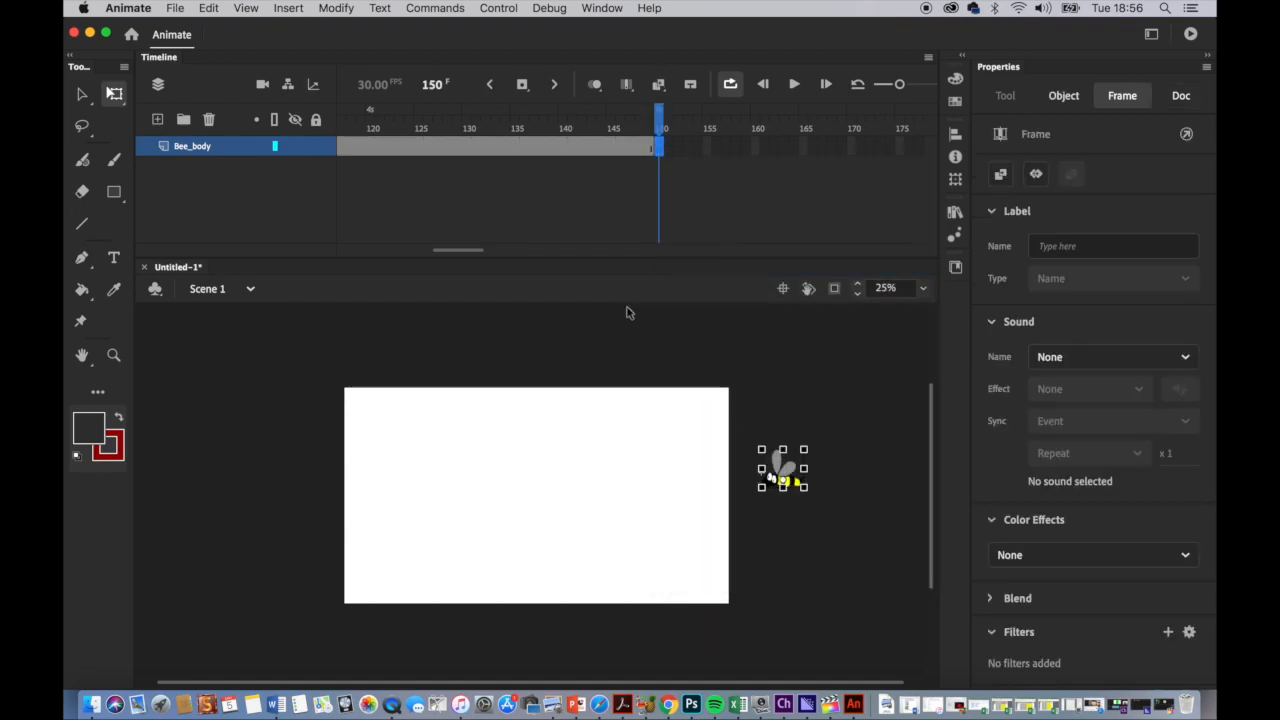
left_click(627, 313)
Check the bee's start on frame 1, and move it on frame 150 straight across to off-stage left at about X -303, Y 425
left_click_drag(659, 126, 345, 178)
left_click(339, 152)
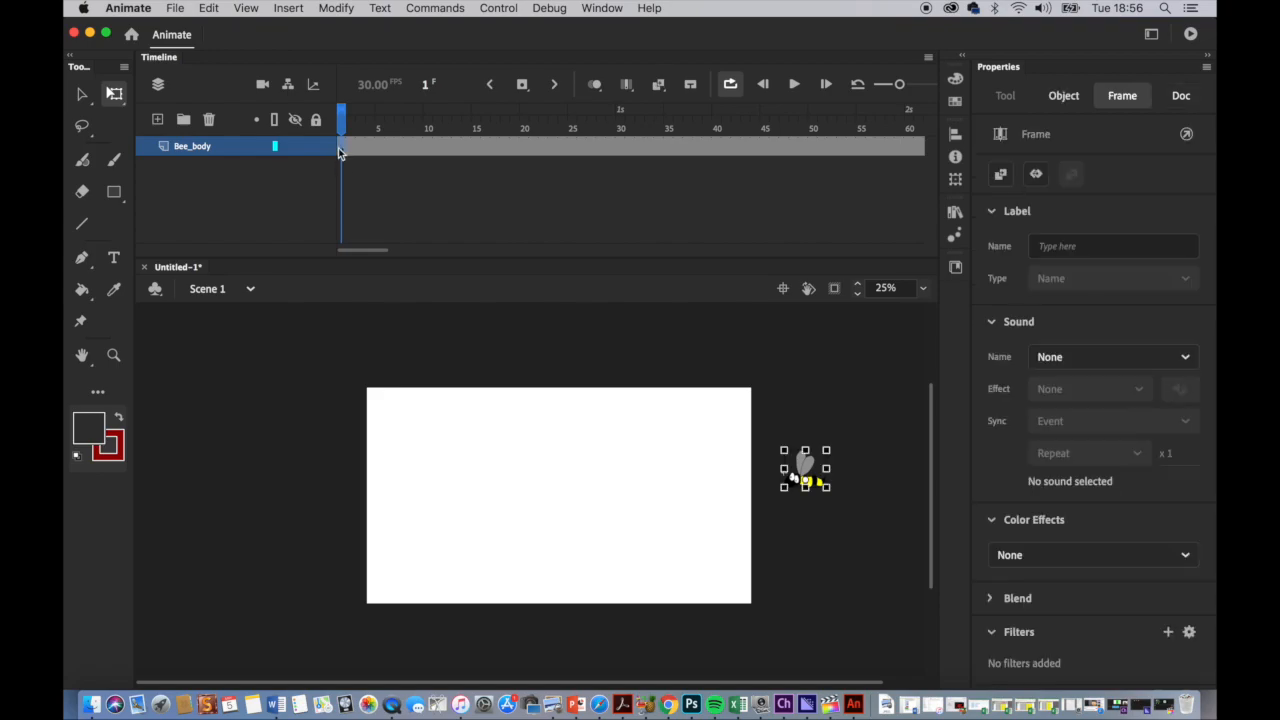
left_click_drag(374, 250, 470, 252)
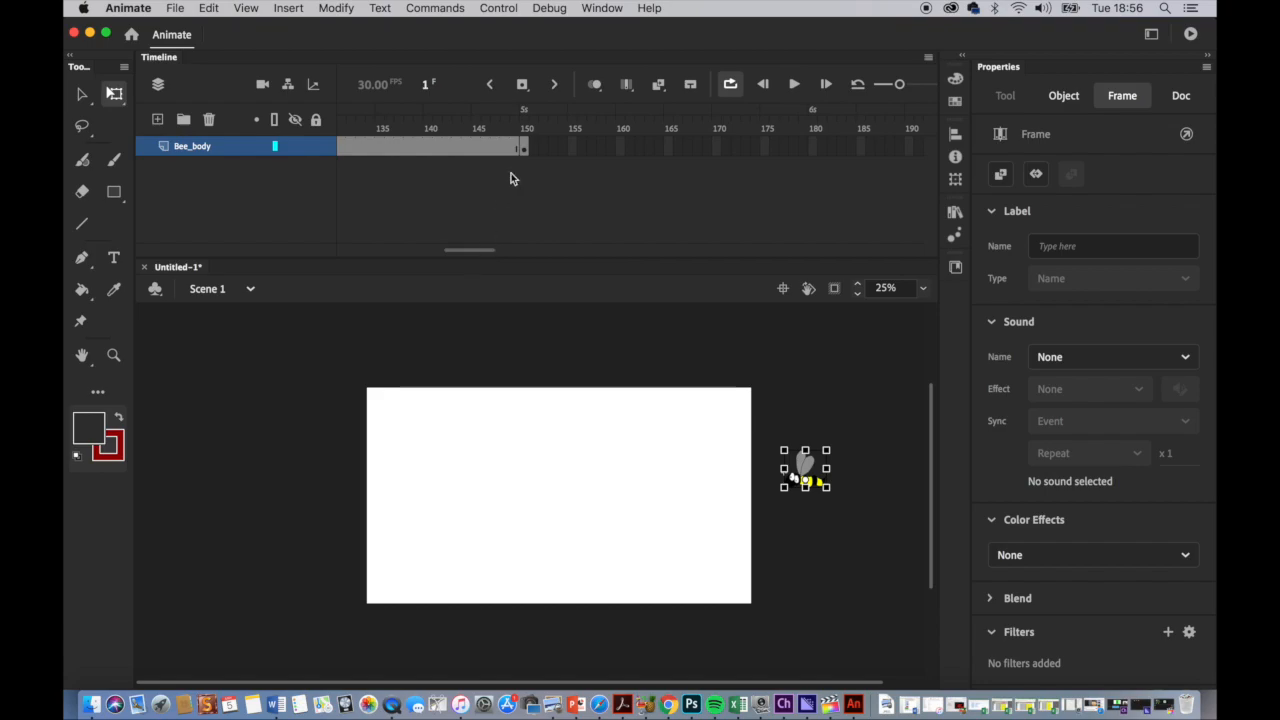
left_click(524, 150)
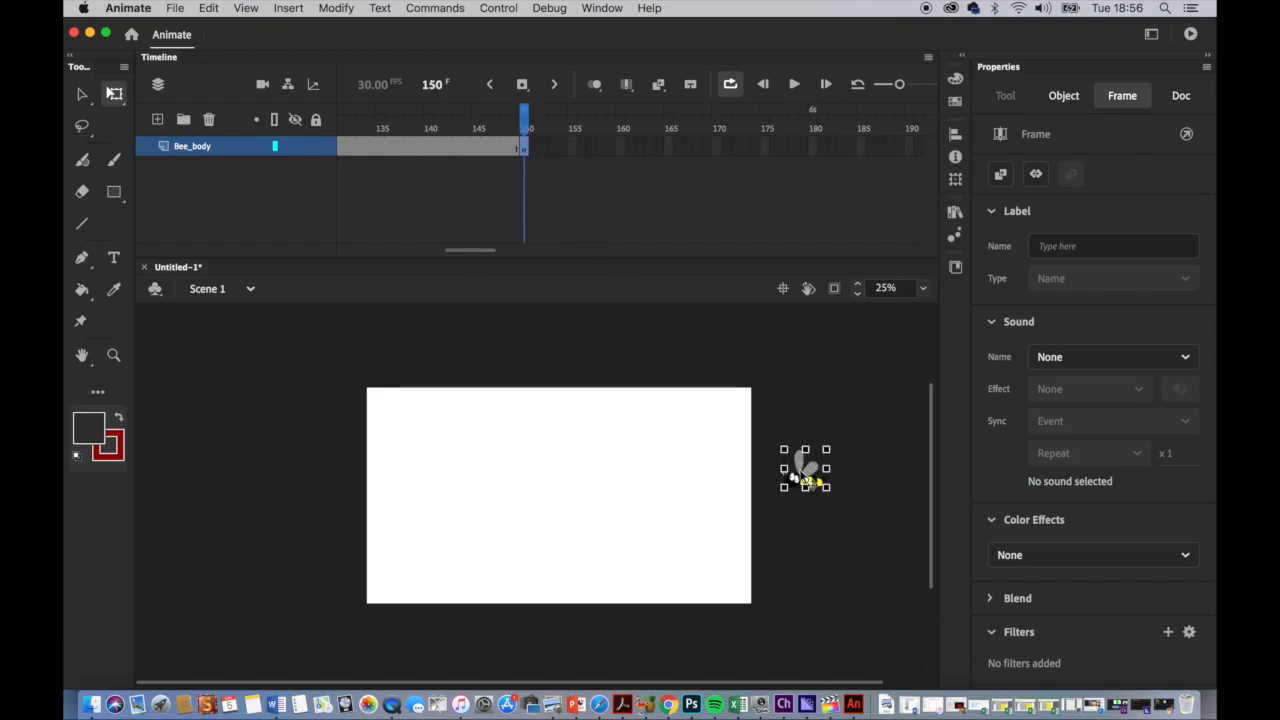
left_click_drag(808, 478, 327, 478)
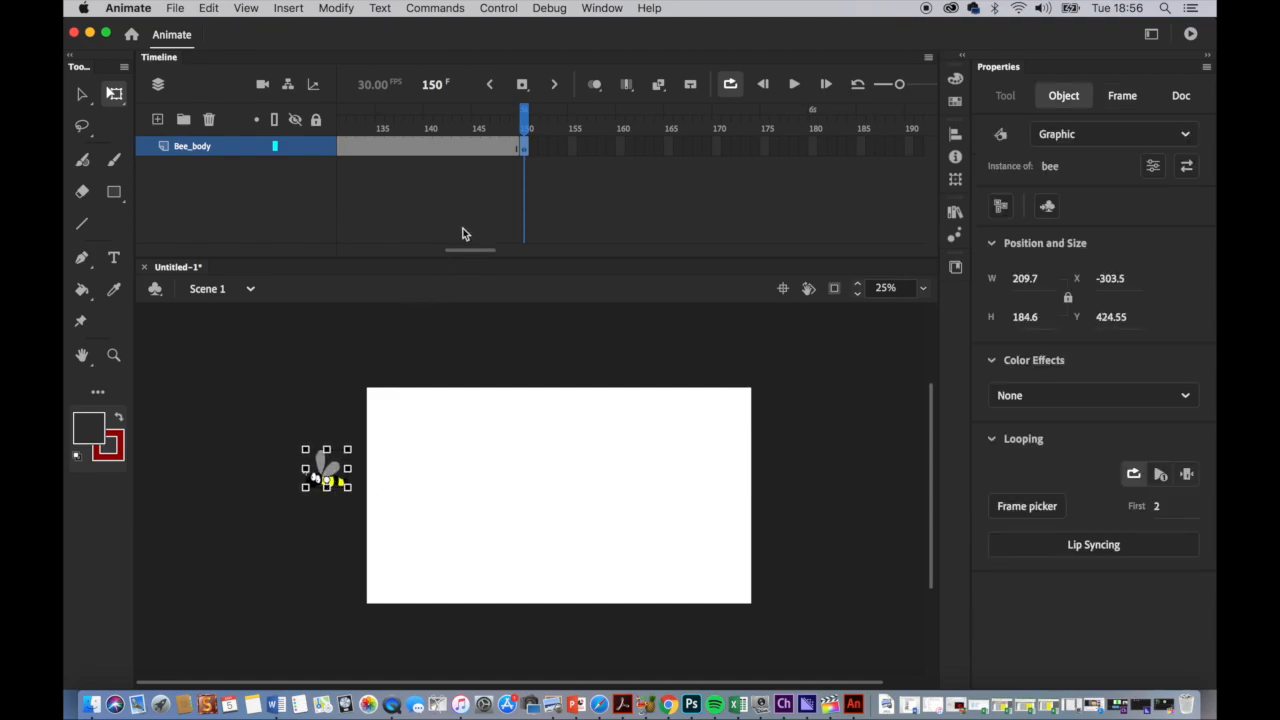
Create a classic tween from frame 1 of the Bee_body layer
mouse_move(530, 122)
left_mouse_down()
mouse_move(500, 123)
mouse_move(526, 122)
left_mouse_up()
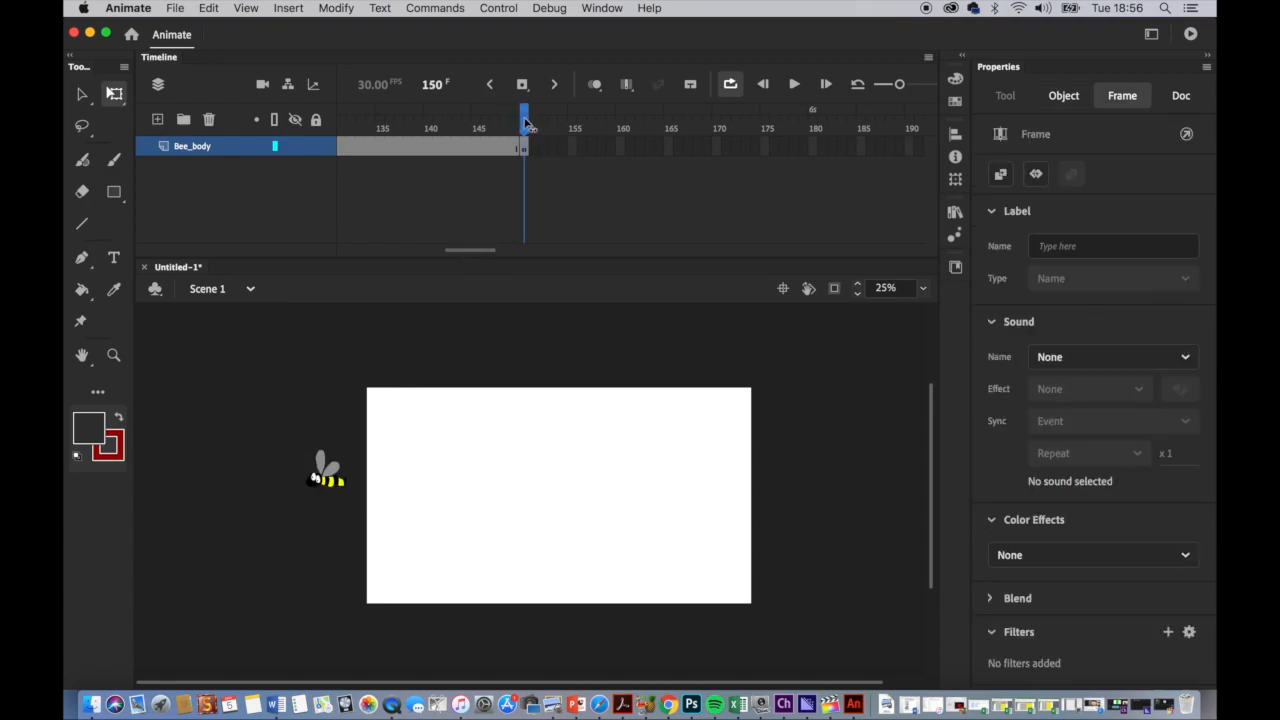
left_click(497, 198)
left_click_drag(479, 248, 363, 250)
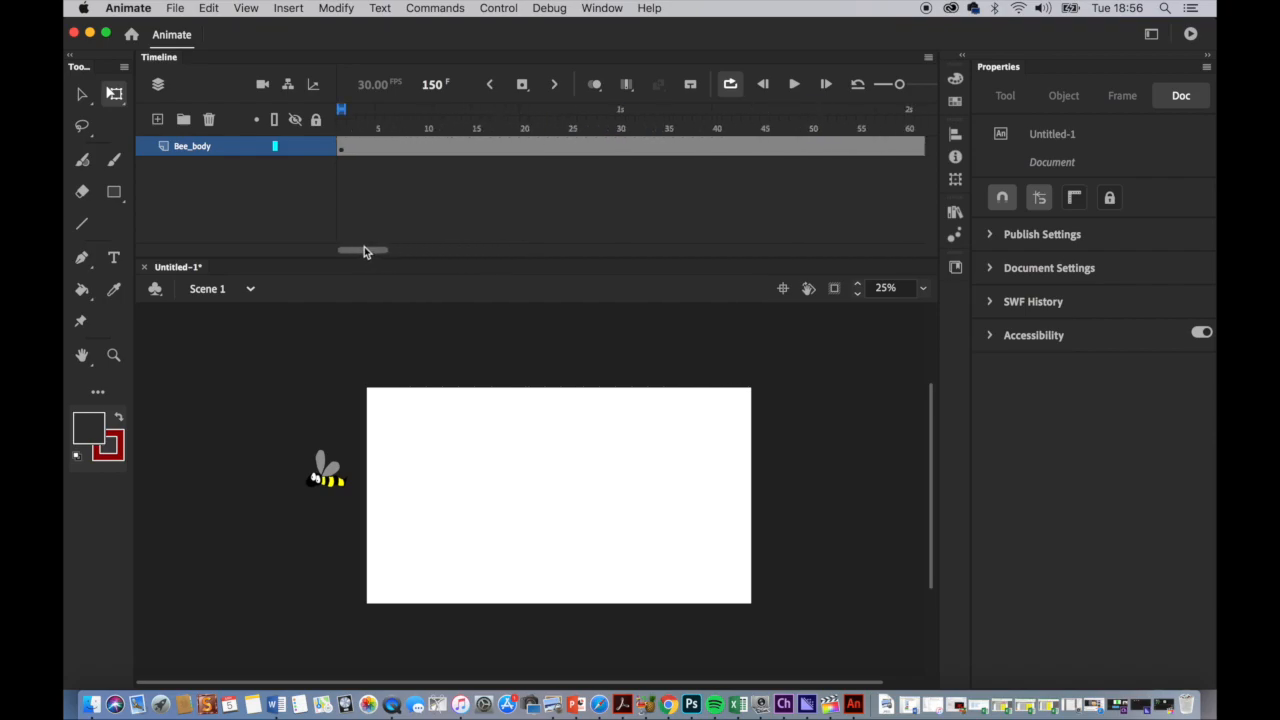
left_click(341, 155)
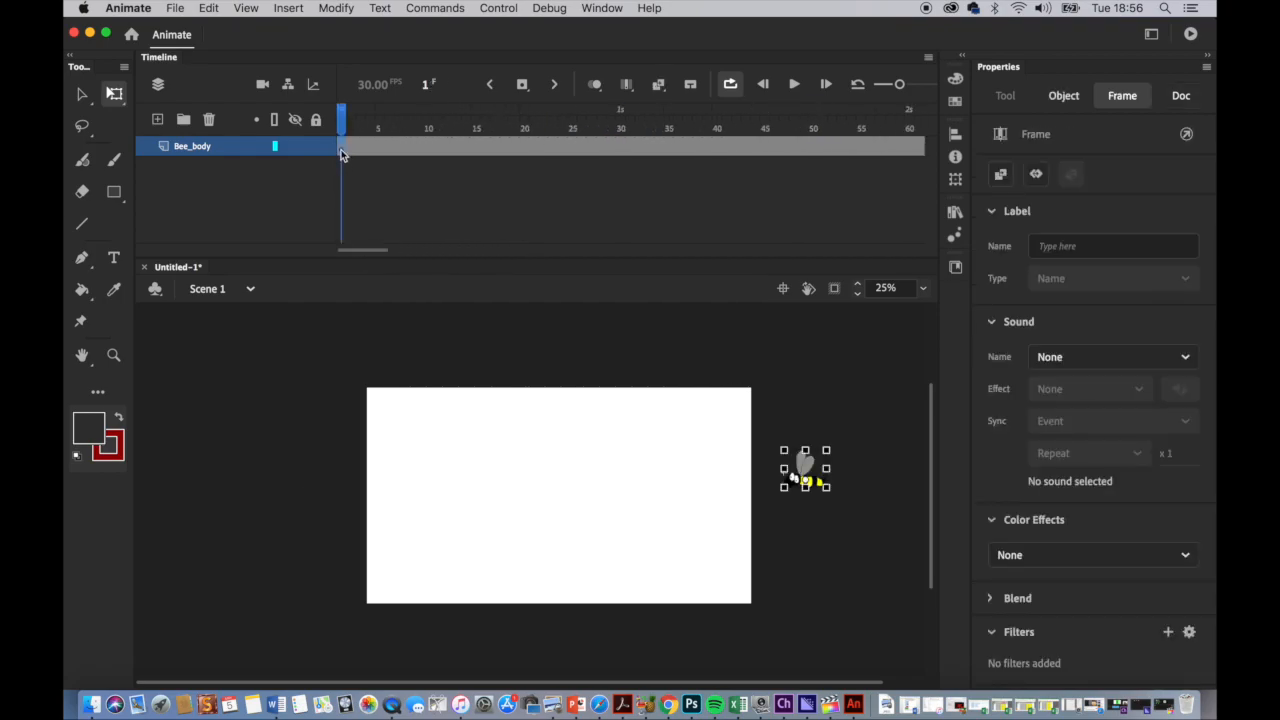
left_click(290, 9)
left_click(300, 52)
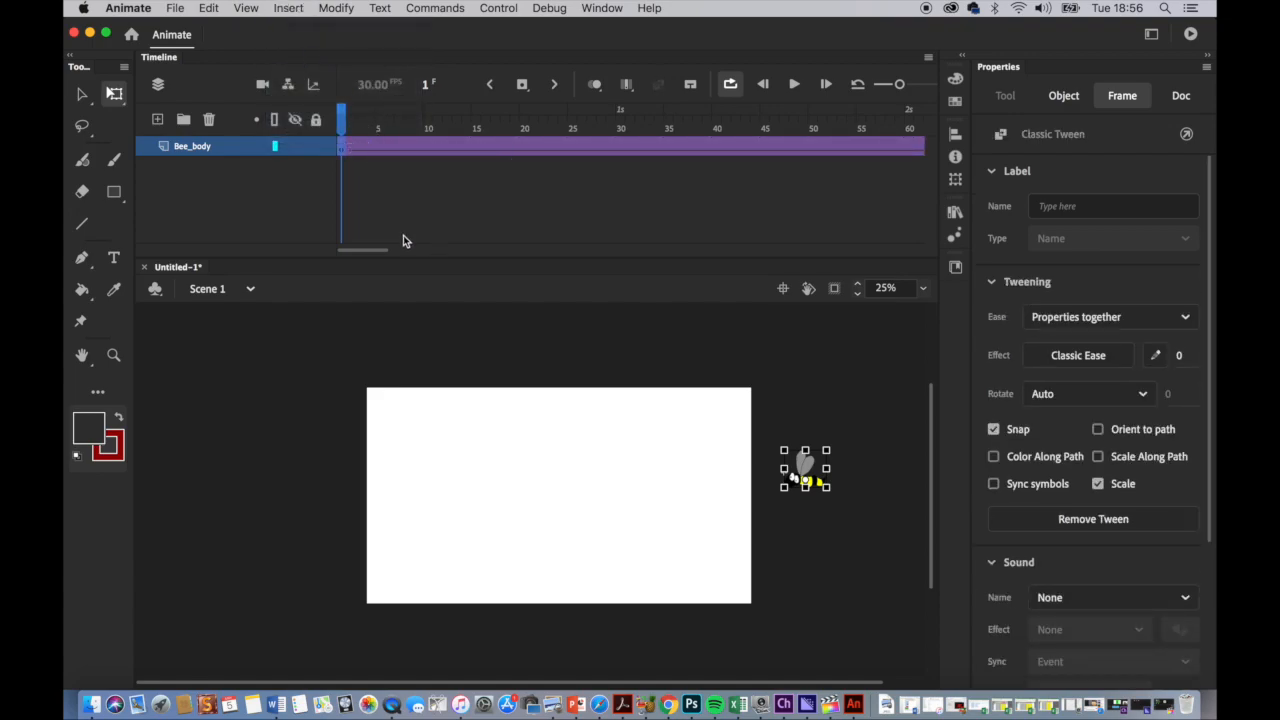
Preview the bee's flight across the stage, turn off looped playback, and play the animation again from frame 1
left_click_drag(369, 250, 339, 243)
left_click(794, 85)
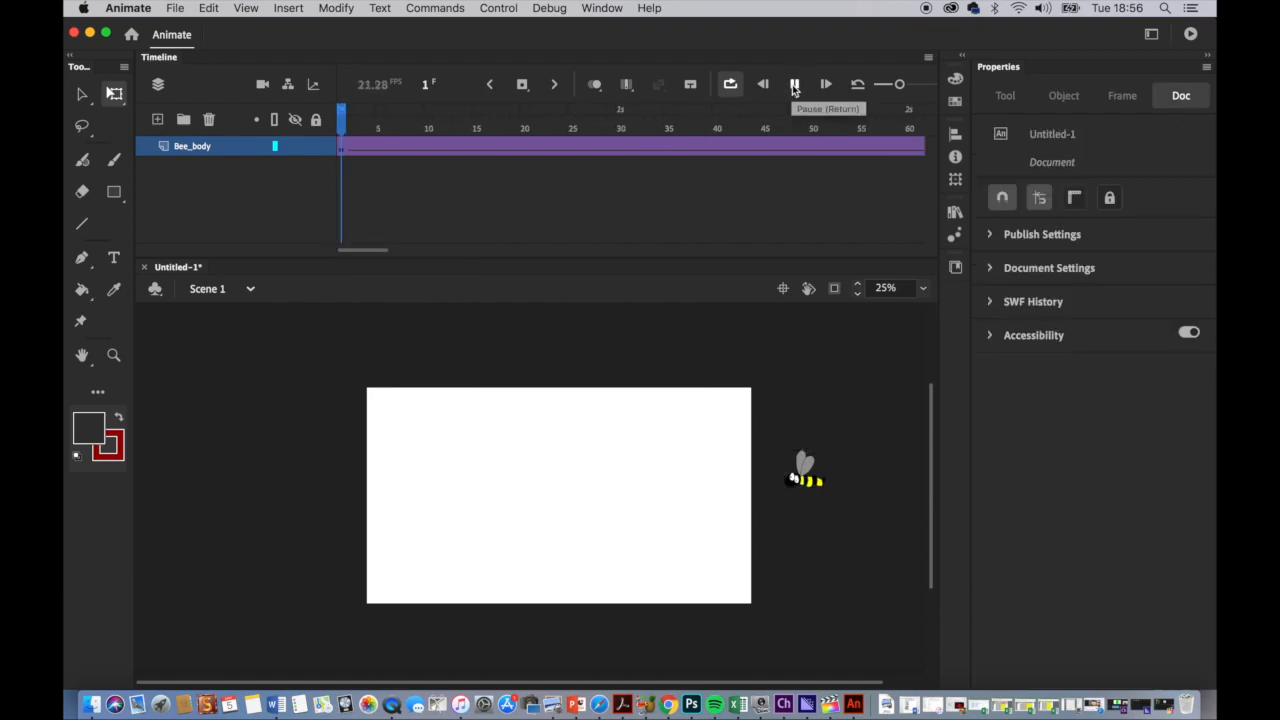
left_click(794, 85)
left_click(794, 85)
left_click(730, 84)
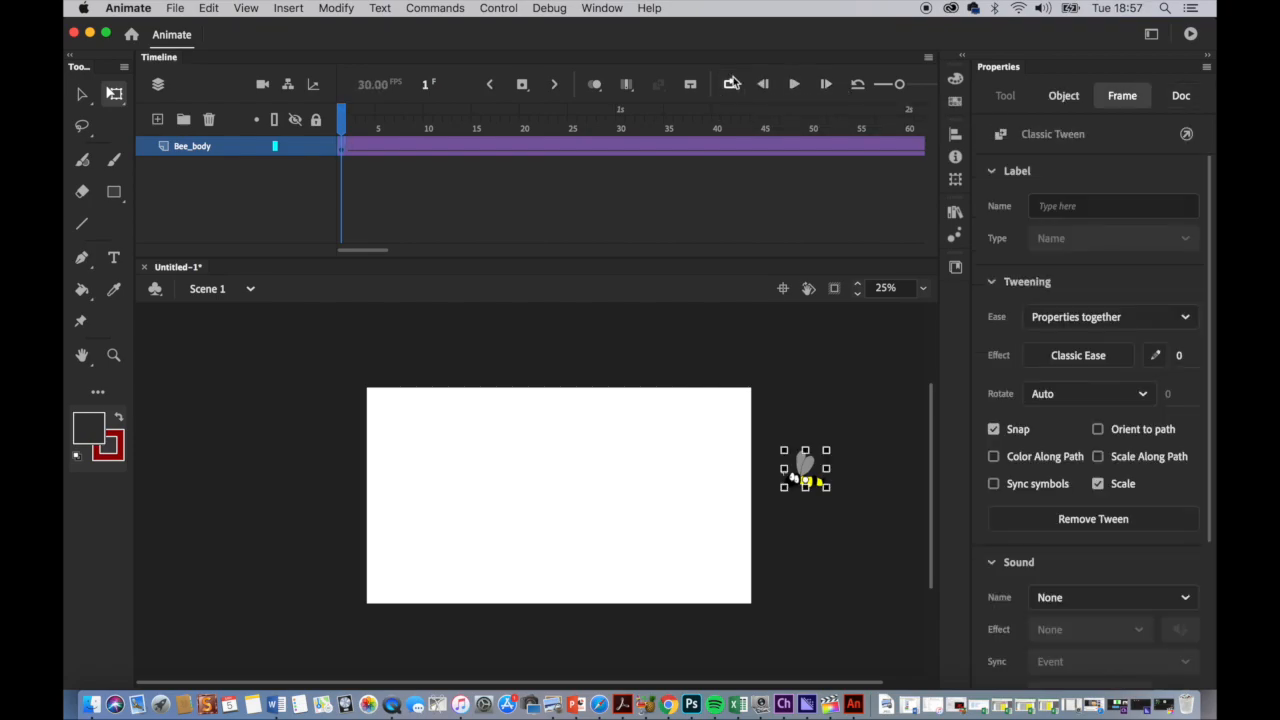
left_click(794, 85)
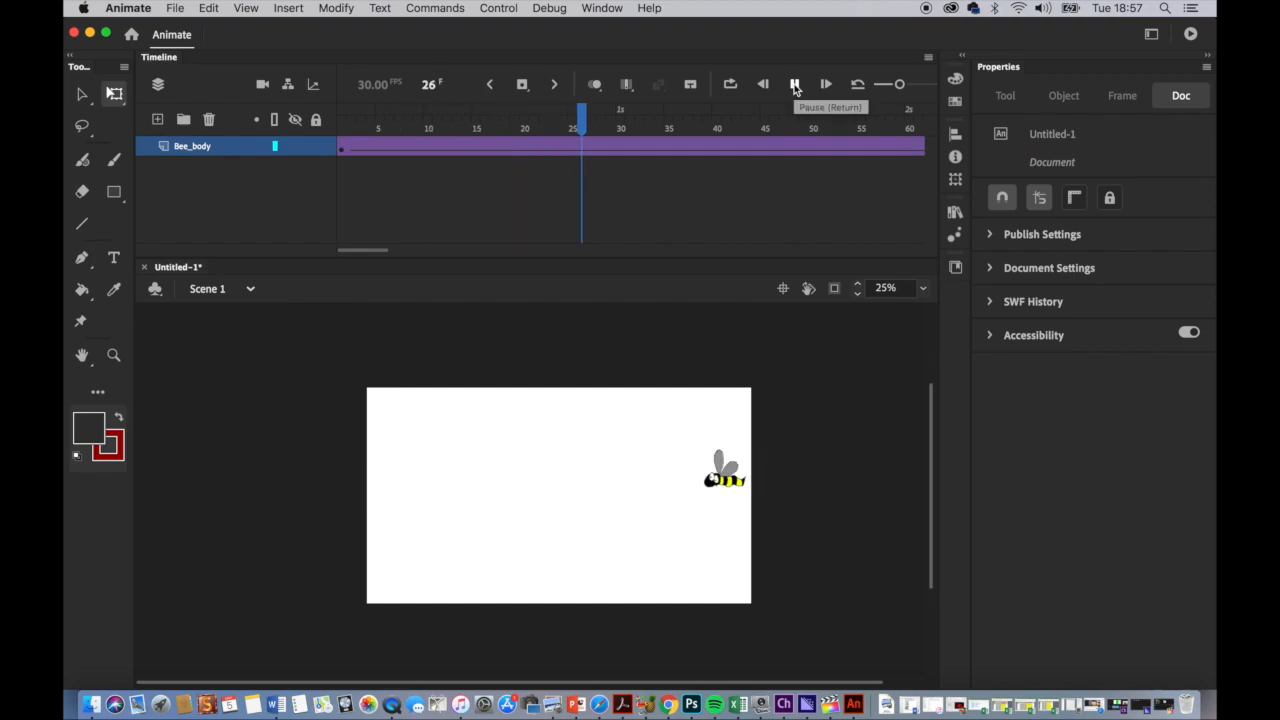